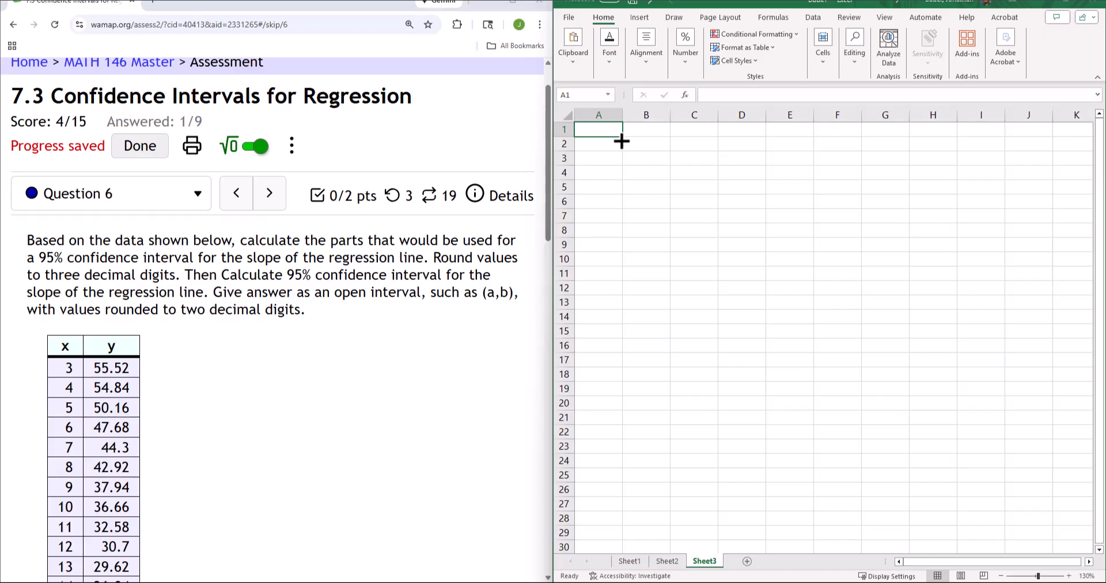
# Label A1 "Conf. Lev." and enter the confidence level 0.95 in B1.
pyautogui.write('Conf. Lev.')
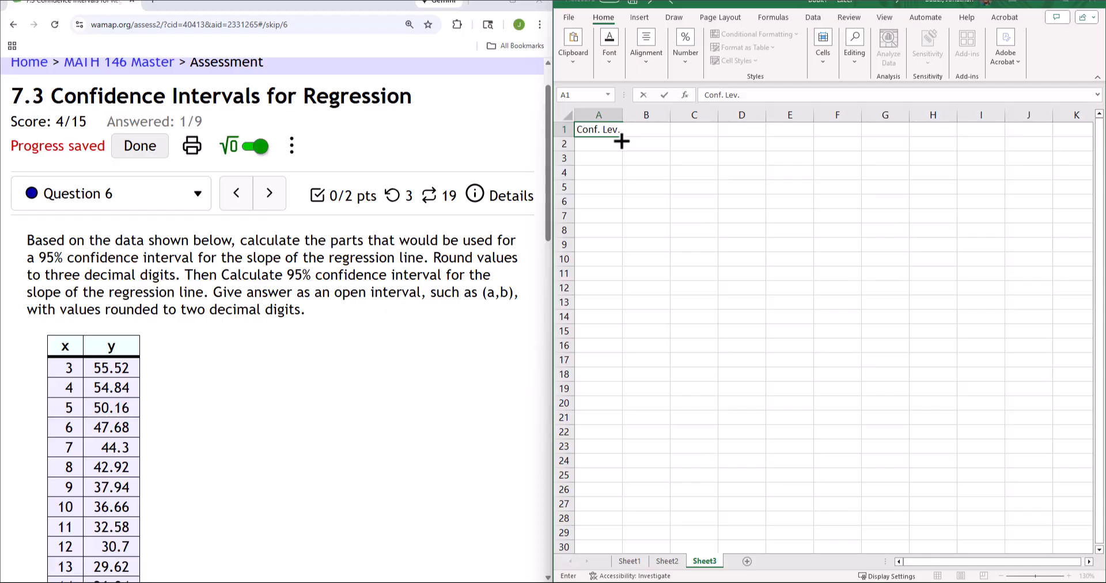
pyautogui.press('Tab')
pyautogui.write('0.')
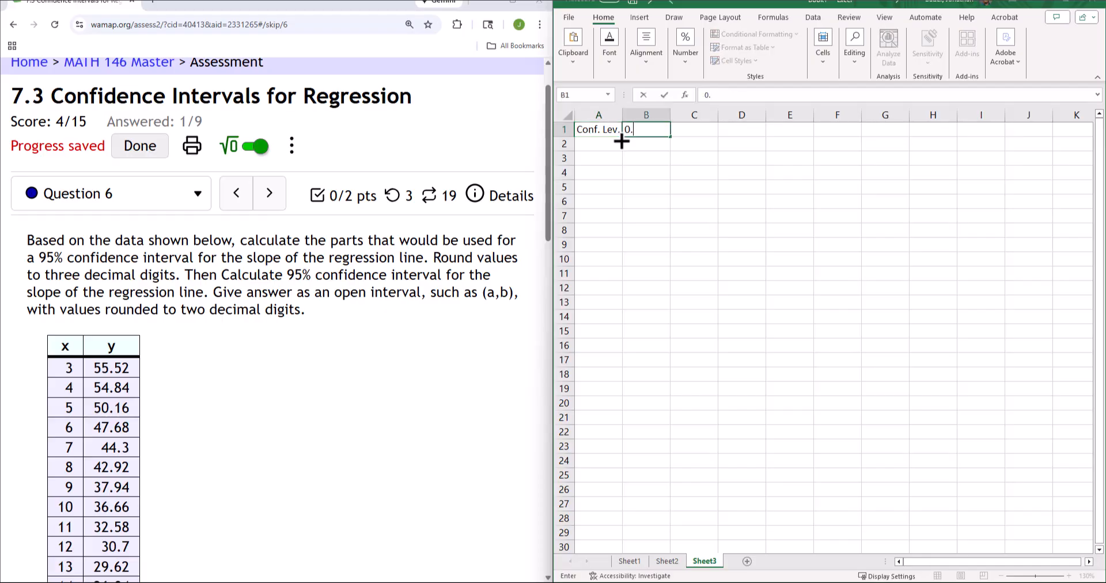
pyautogui.write('95')
pyautogui.press('Return')
# Label A2 "alpha" and calculate it in B2 with the formula =1-B1.
pyautogui.write('alpha')
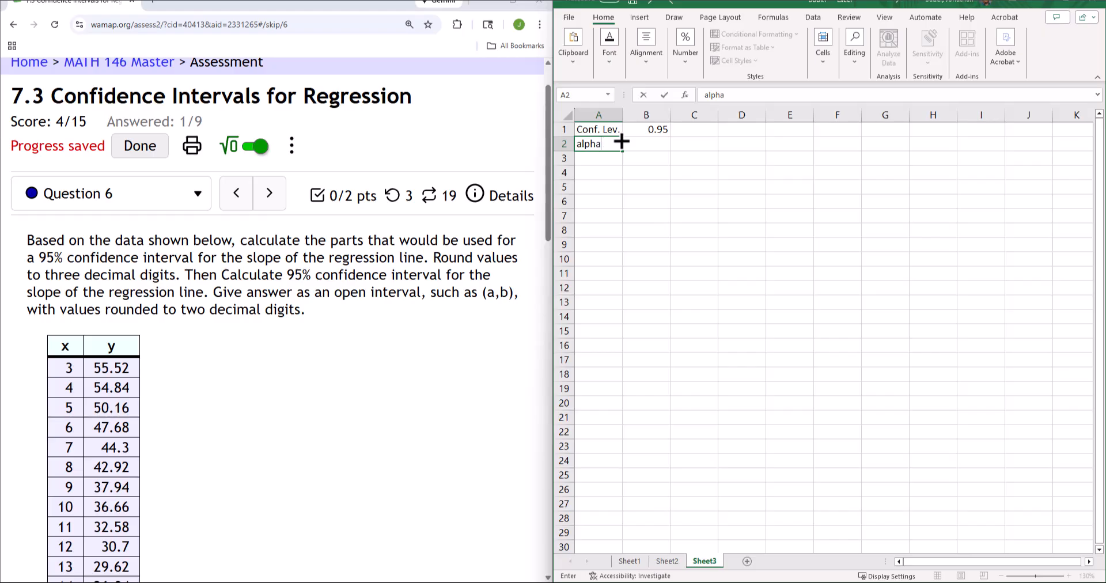
pyautogui.press('Tab')
pyautogui.write('=')
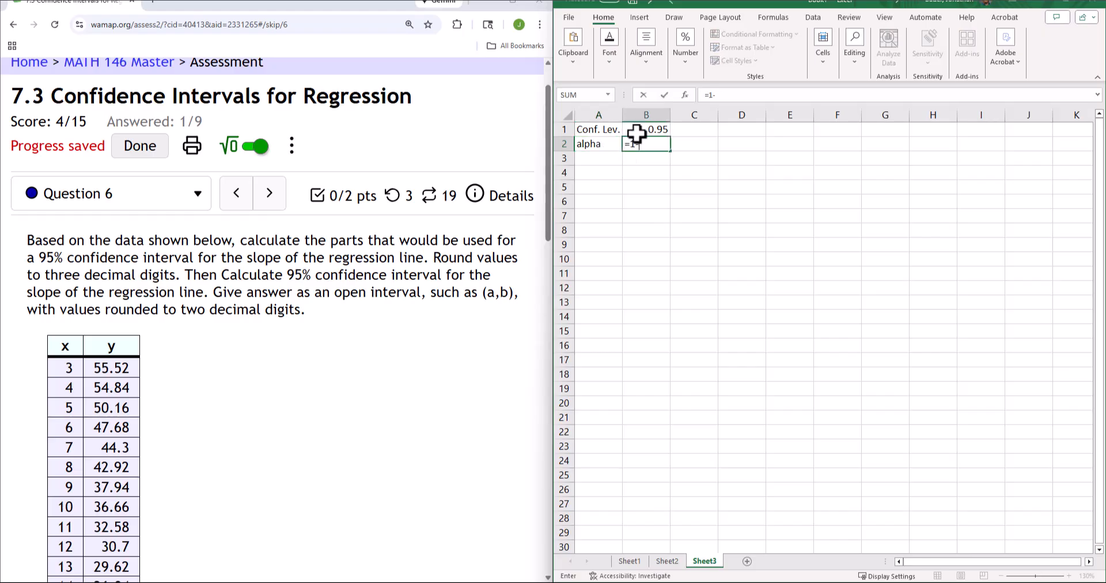
pyautogui.hotkey('ctrl', 'Return')
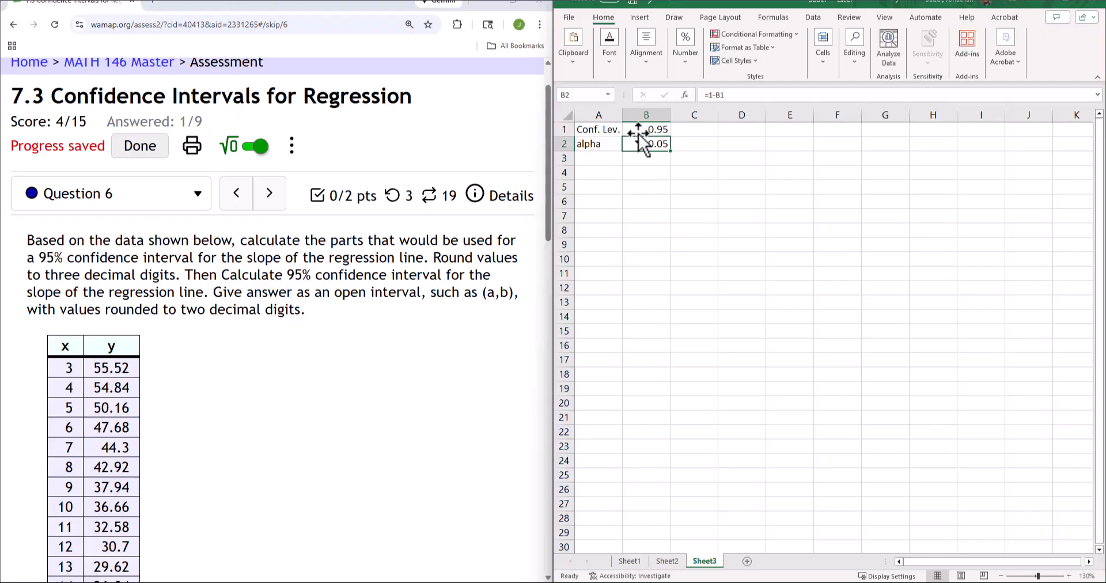
# Put the alpha formula as plain text, 1-B1, in C2 beside its result.
pyautogui.click(710, 97)
pyautogui.press('Tab')
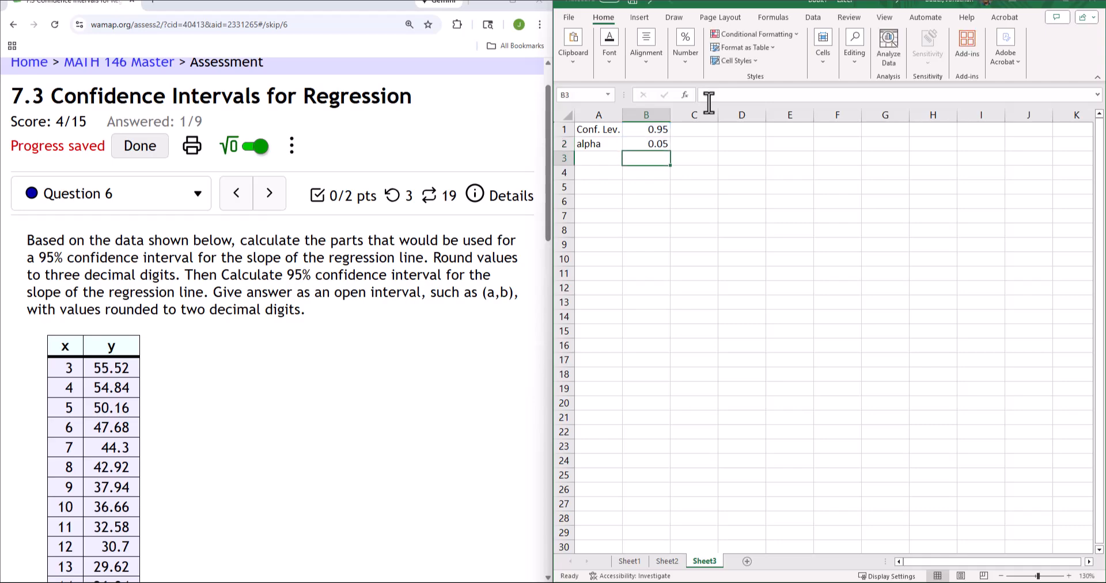
pyautogui.write('1-B1')
pyautogui.press('Down')
pyautogui.press('Left')
pyautogui.press('Left')
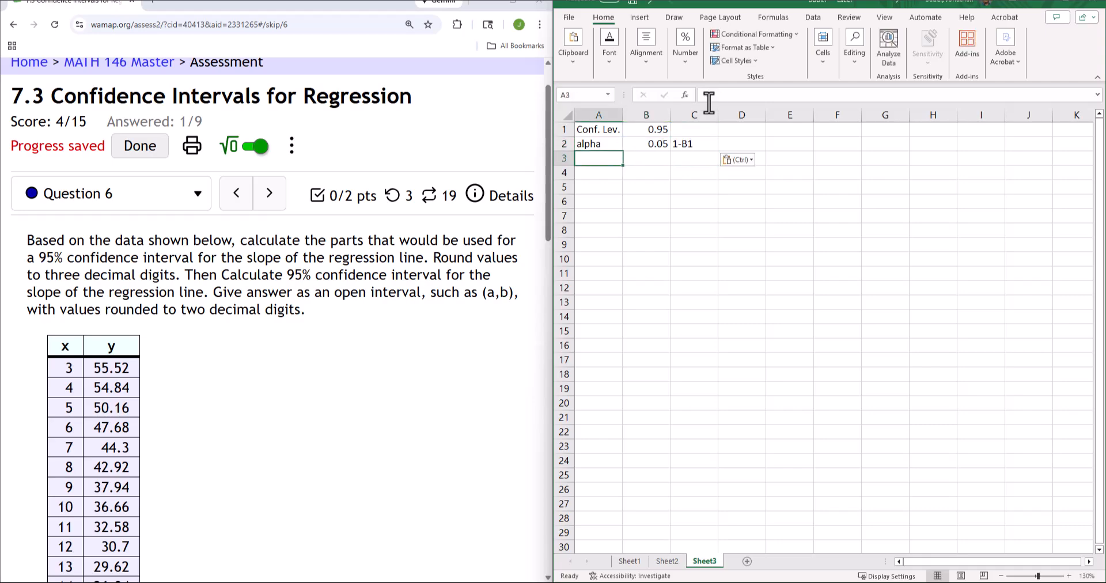
# Enter the row labels n, df and m in cells A3 to A5.
pyautogui.write('n')
pyautogui.press('Return')
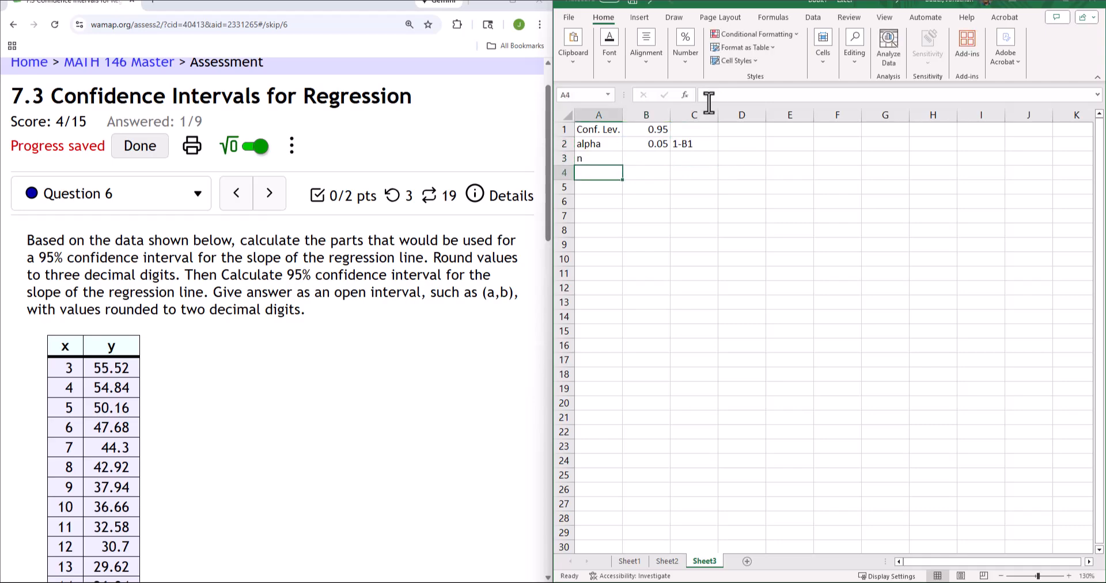
pyautogui.write('df')
pyautogui.press('Return')
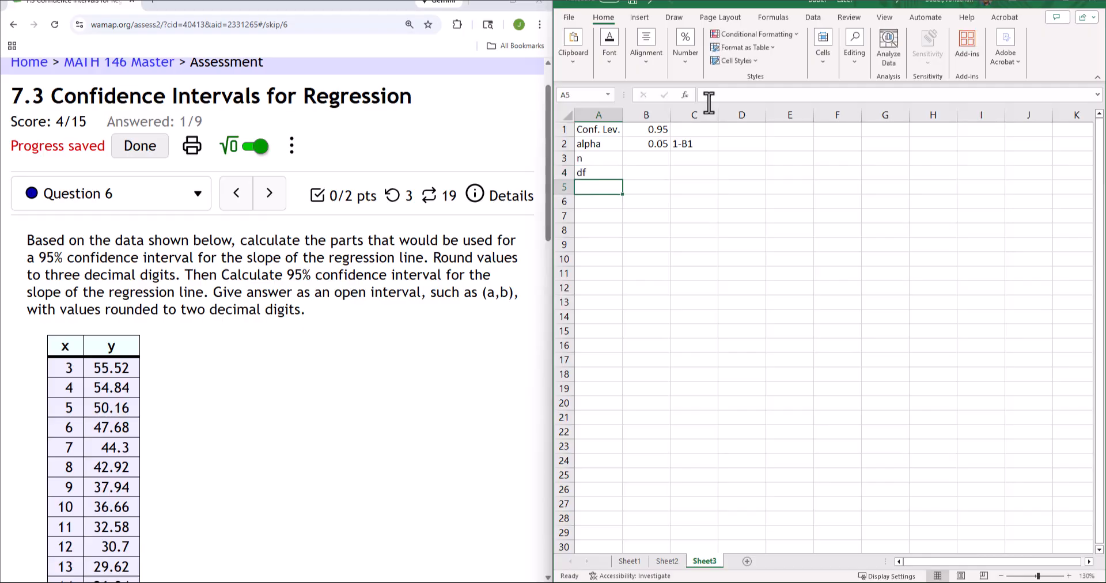
pyautogui.write('m')
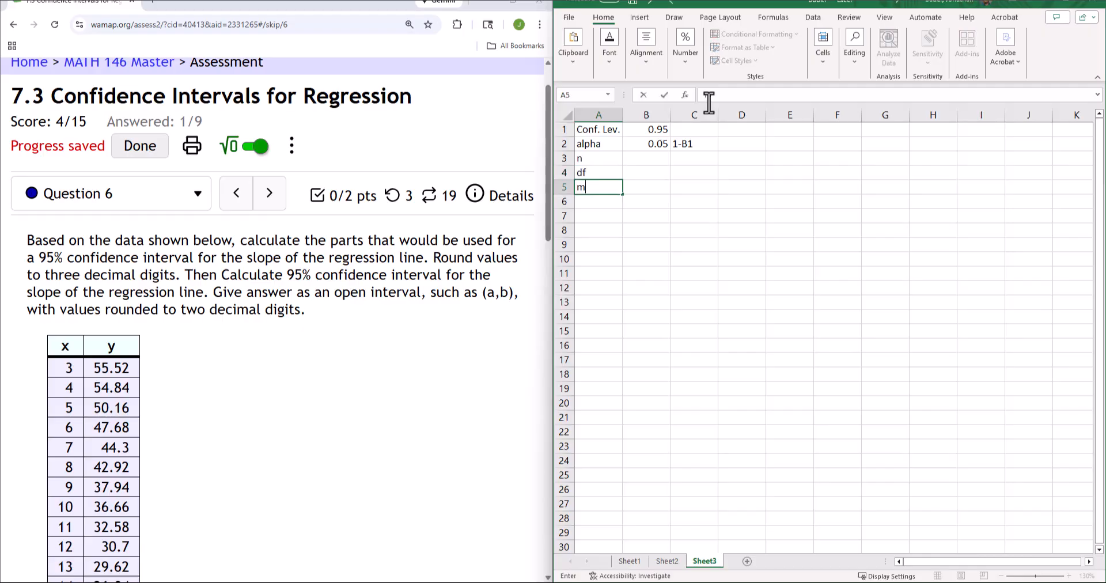
pyautogui.press('Return')
pyautogui.press('Return')
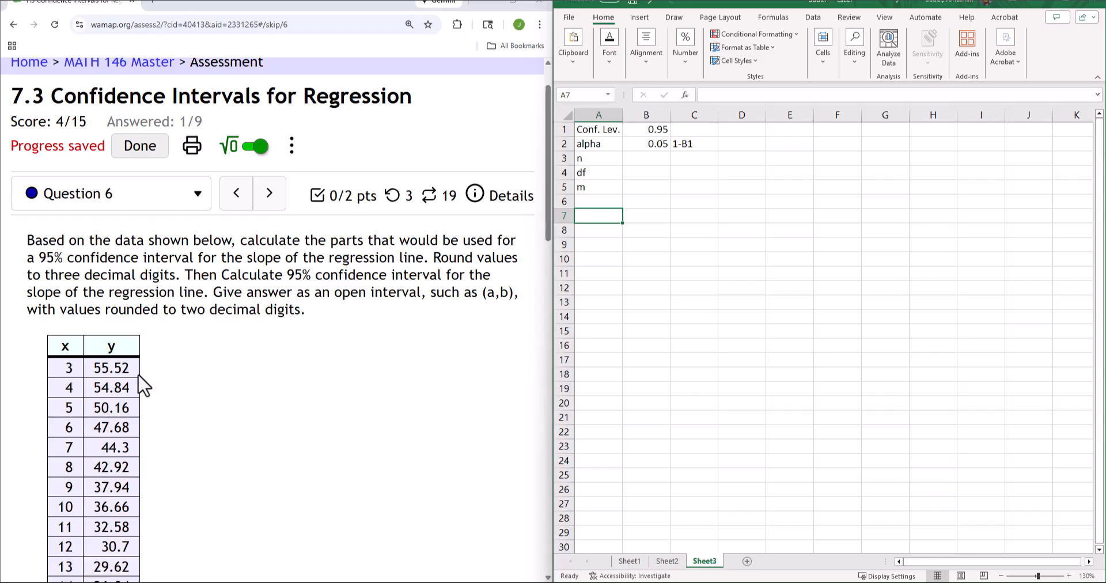
# Copy the question's x and y data table, headers included, and paste it as text into the worksheet starting at B8.
pyautogui.scroll(-7, 144, 382)
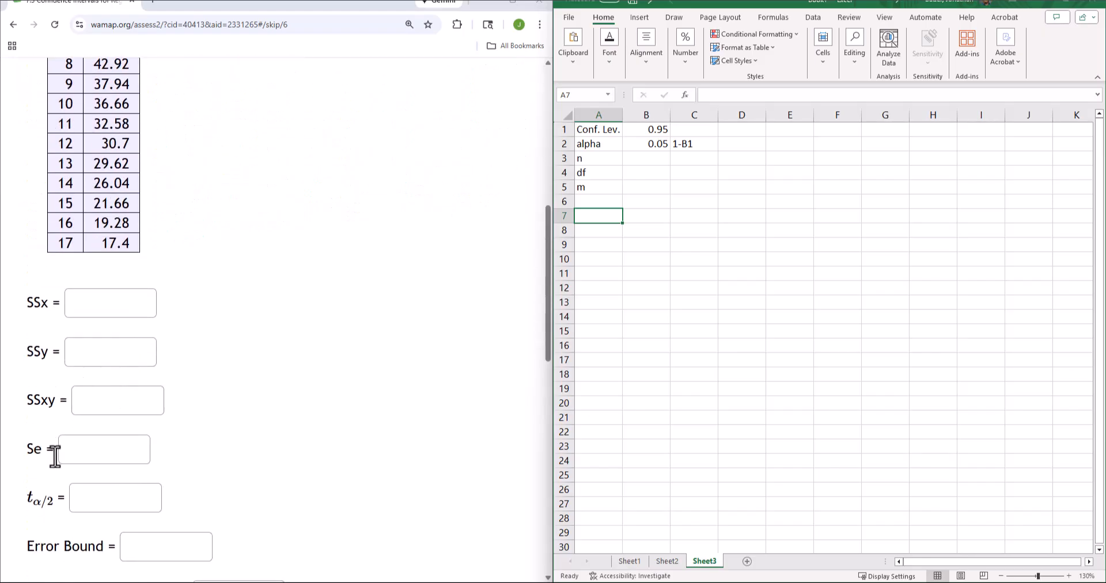
pyautogui.scroll(-3, 69, 467)
pyautogui.scroll(10, 217, 422)
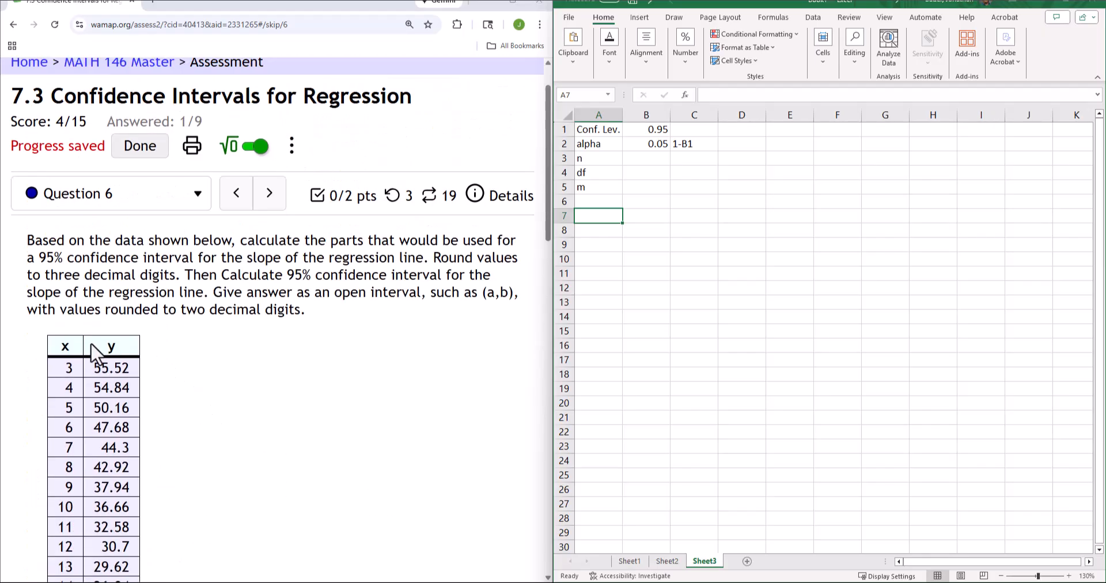
pyautogui.click(74, 357)
pyautogui.moveTo(73, 355); pyautogui.dragTo(144, 581)
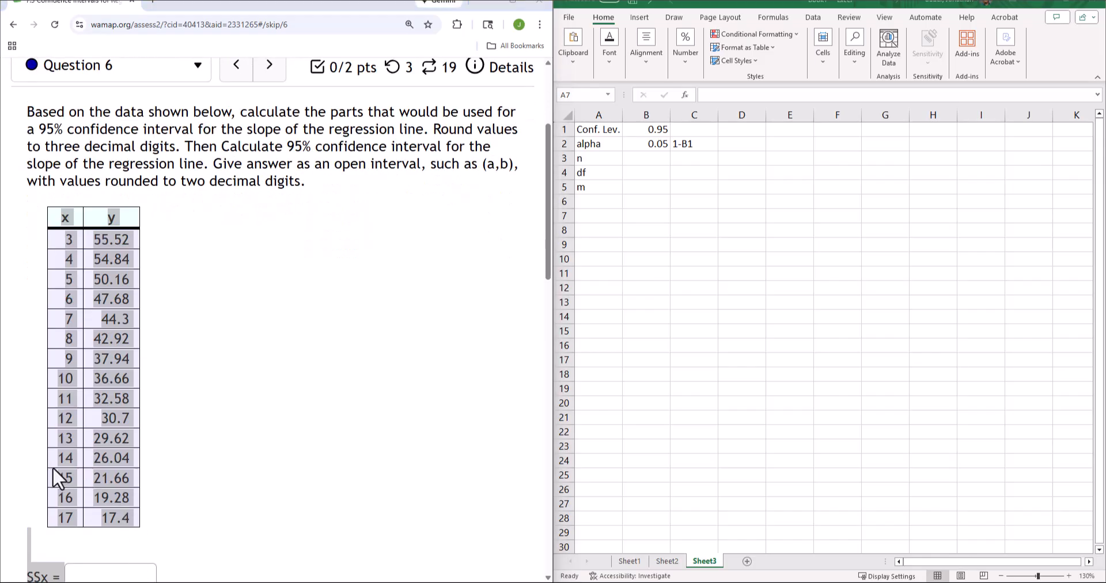
pyautogui.moveTo(123, 514); pyautogui.dragTo(56, 219)
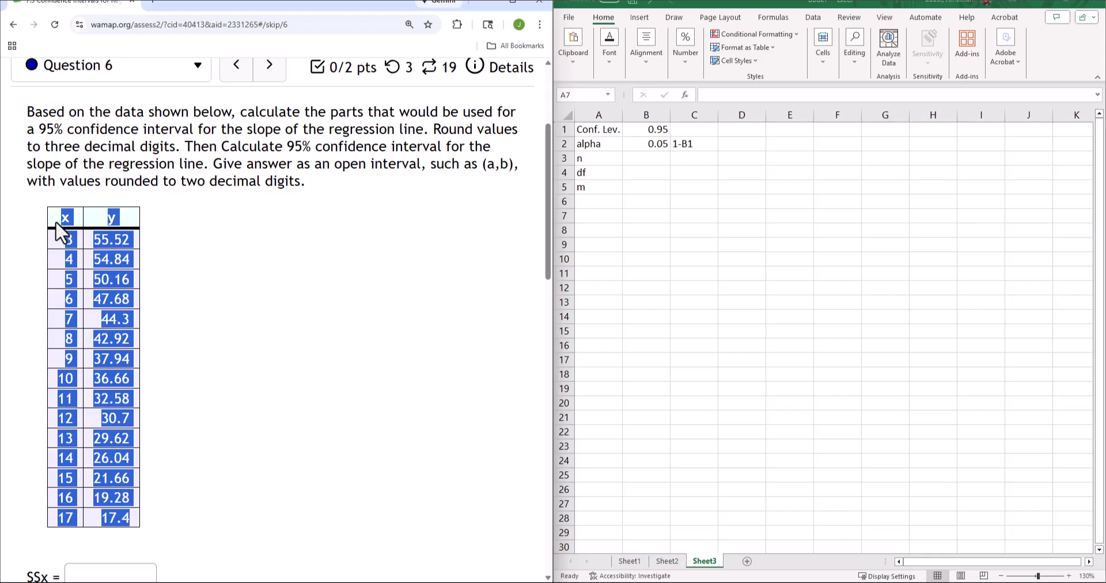
pyautogui.click(657, 230)
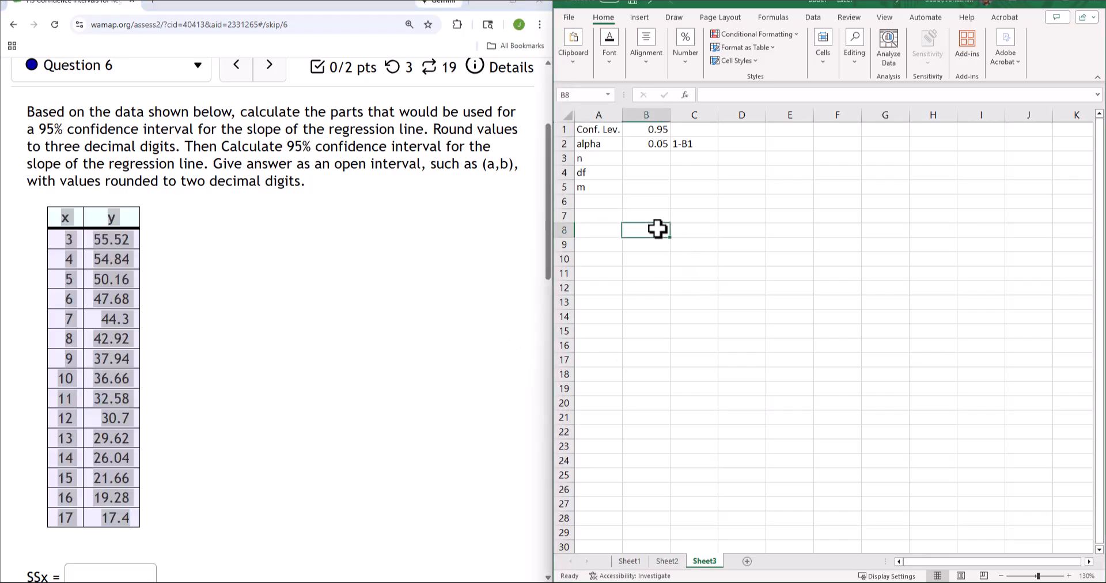
pyautogui.rightClick(657, 230)
pyautogui.click(685, 325)
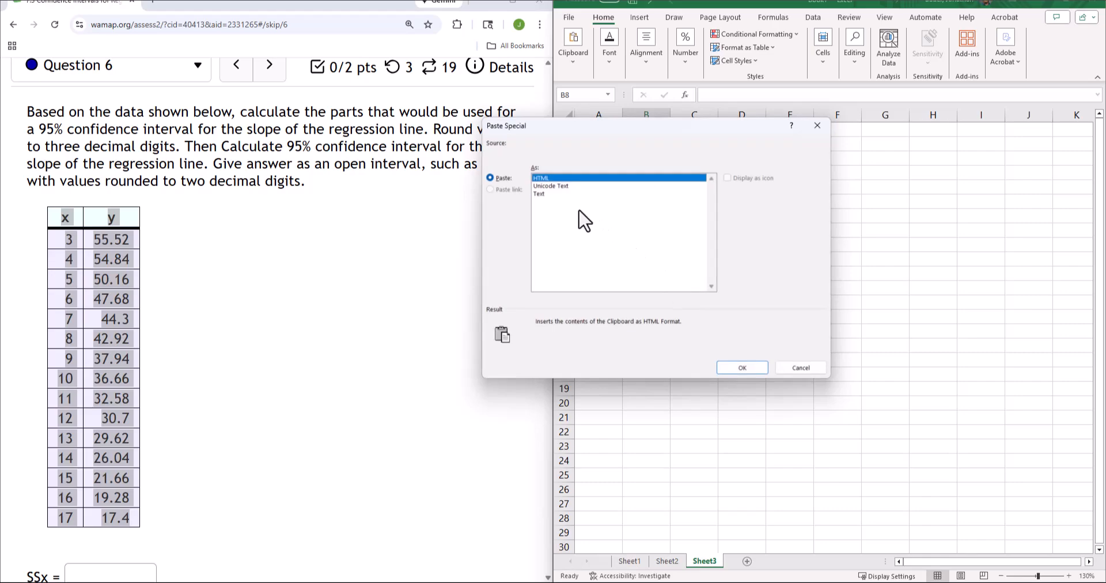
pyautogui.click(560, 194)
pyautogui.click(747, 369)
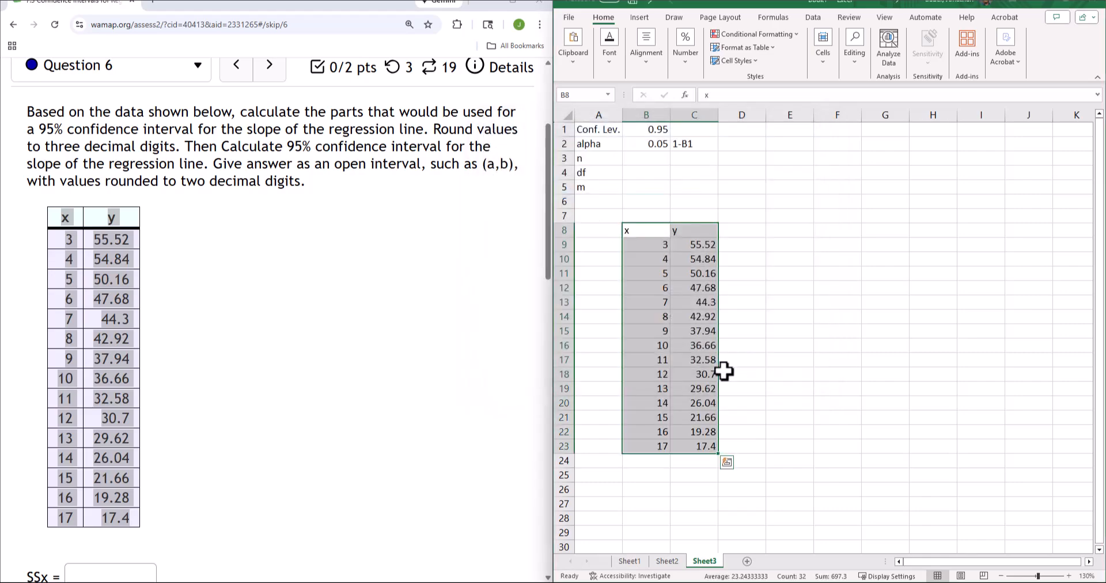
pyautogui.click(656, 489)
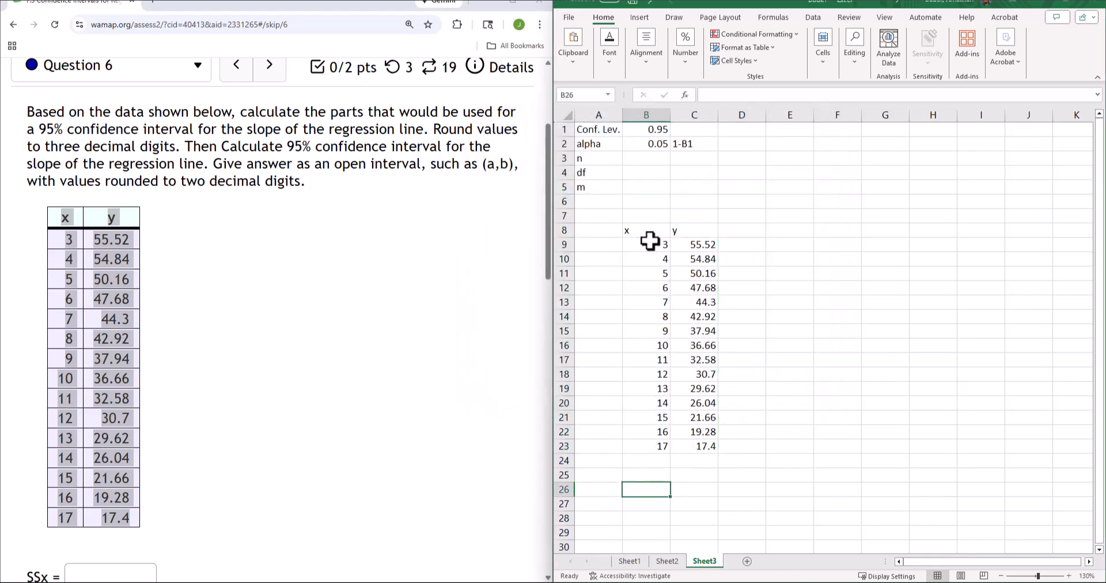
# Count the x values in B9:B23 and enter 15 as n in B3.
pyautogui.moveTo(649, 241); pyautogui.dragTo(657, 442)
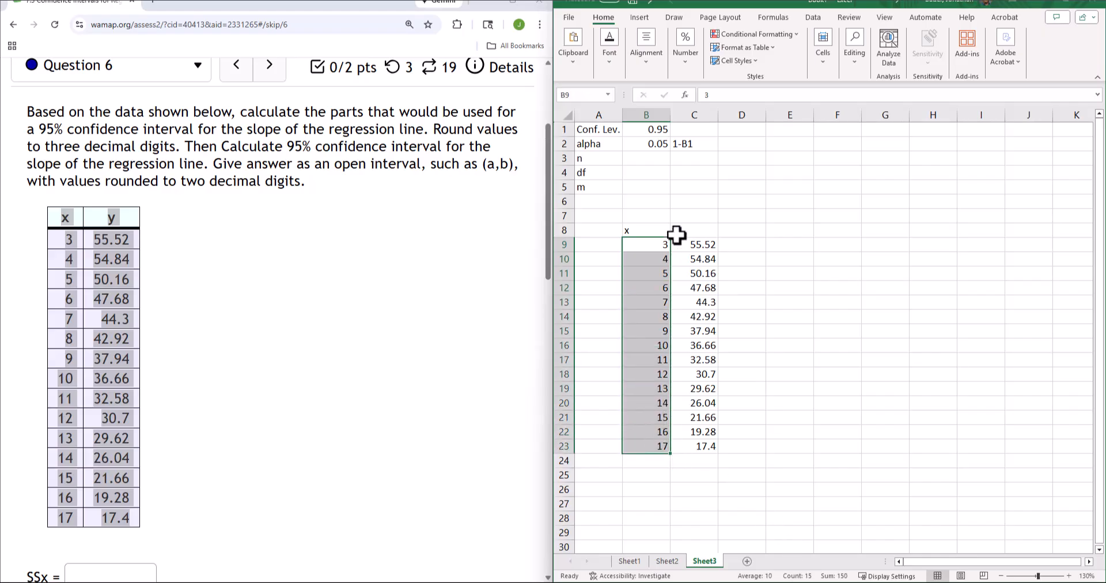
pyautogui.click(642, 159)
pyautogui.write('1')
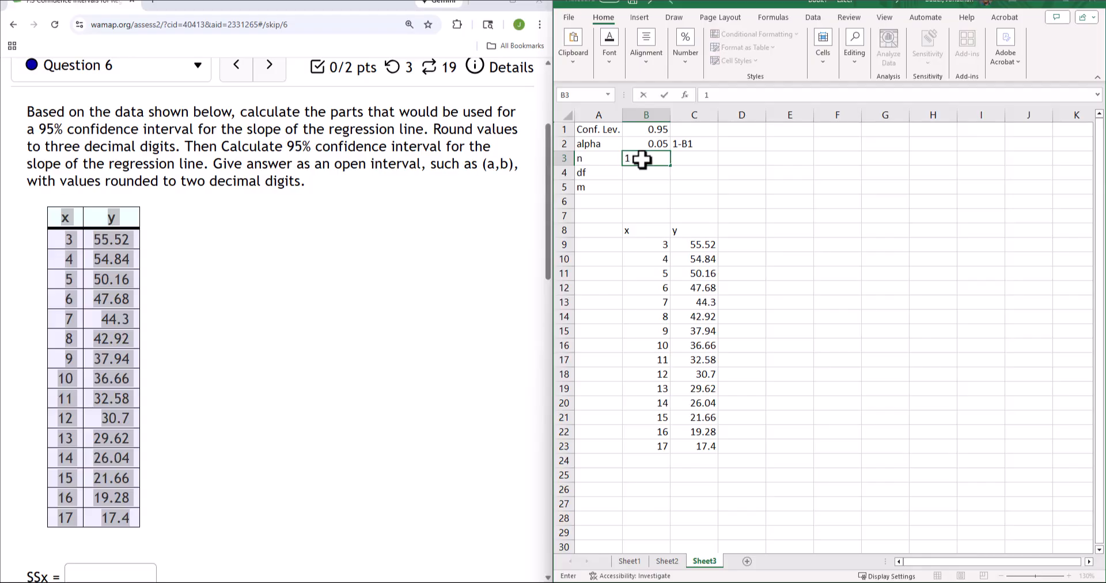
pyautogui.write('5')
pyautogui.press('Return')
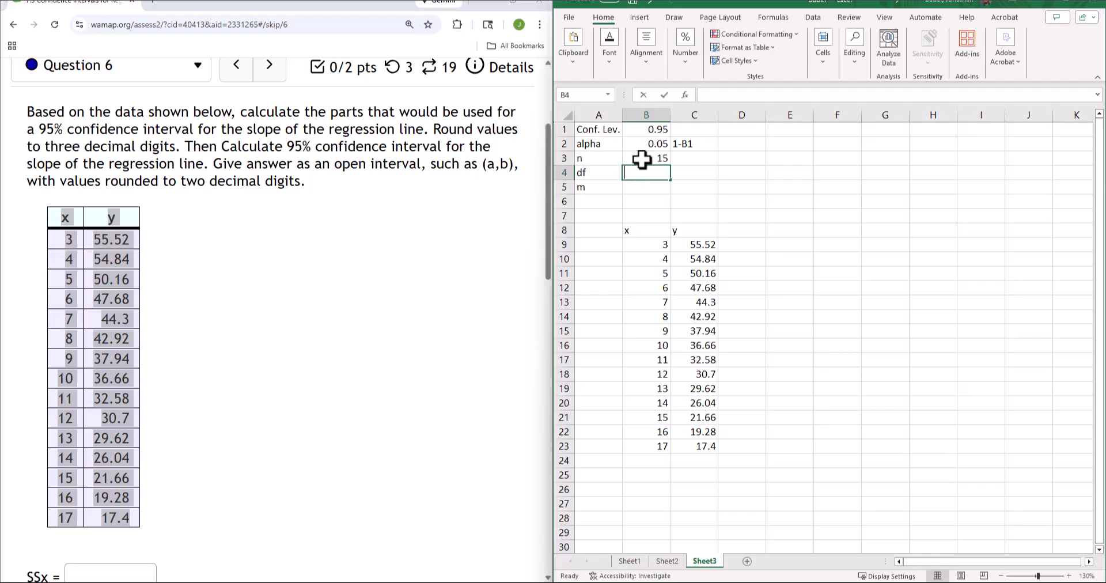
# Calculate the degrees of freedom in B4 with the formula =B3-2.
pyautogui.write('=')
pyautogui.click(641, 160)
pyautogui.write('-2')
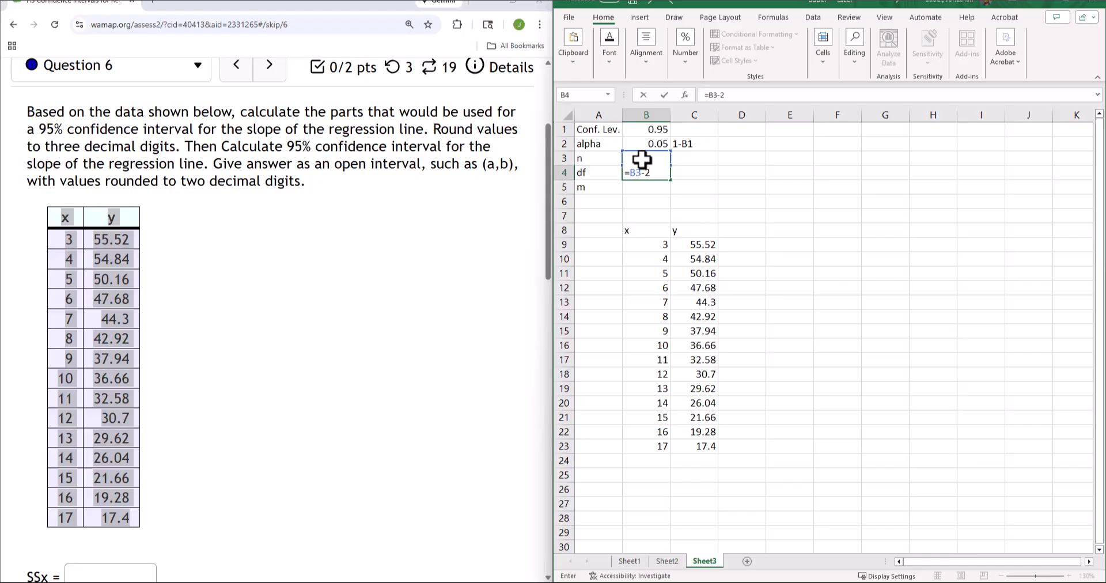
pyautogui.press('Return')
# Copy the degrees-of-freedom formula without its equals sign and paste it as the text B3-2 into C4.
pyautogui.click(646, 172)
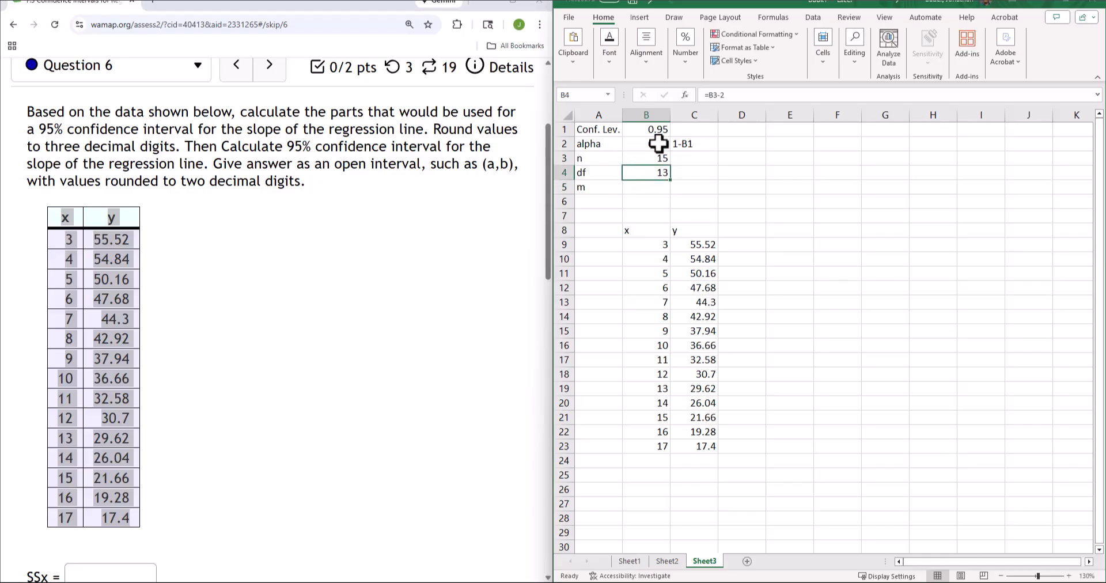
pyautogui.moveTo(727, 97); pyautogui.dragTo(709, 106)
pyautogui.hotkey('ctrl', 'c')
pyautogui.press('Return')
pyautogui.press('Up')
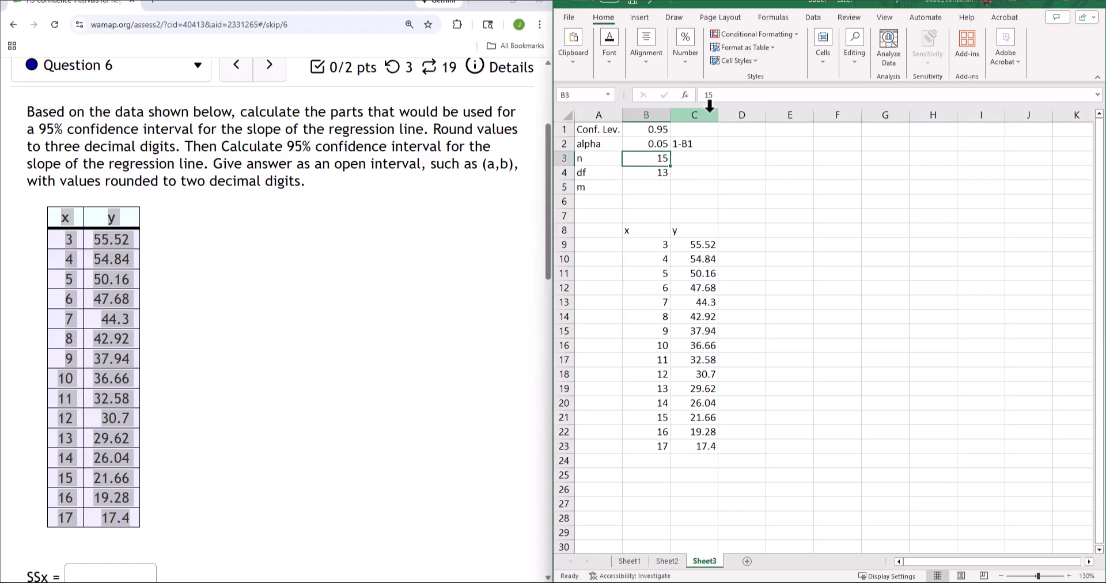
pyautogui.press('Right')
pyautogui.hotkey('ctrl', 'v')
pyautogui.press('Left')
pyautogui.press('Down')
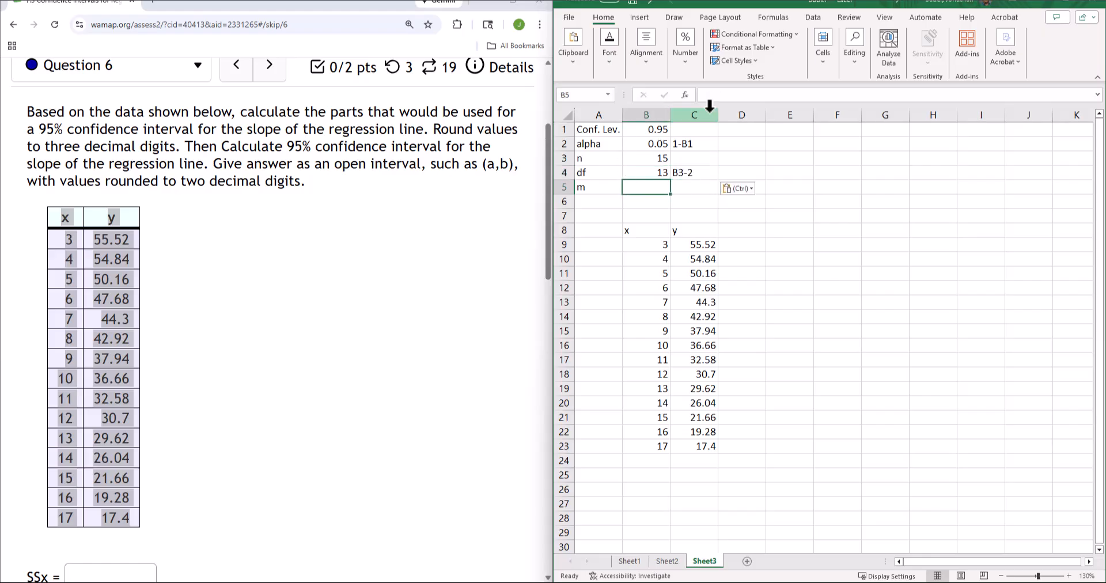
# Calculate the regression slope in B5 with =SLOPE(C9:C23,B9:B23), using the y values first and the x values second.
pyautogui.write('=sl')
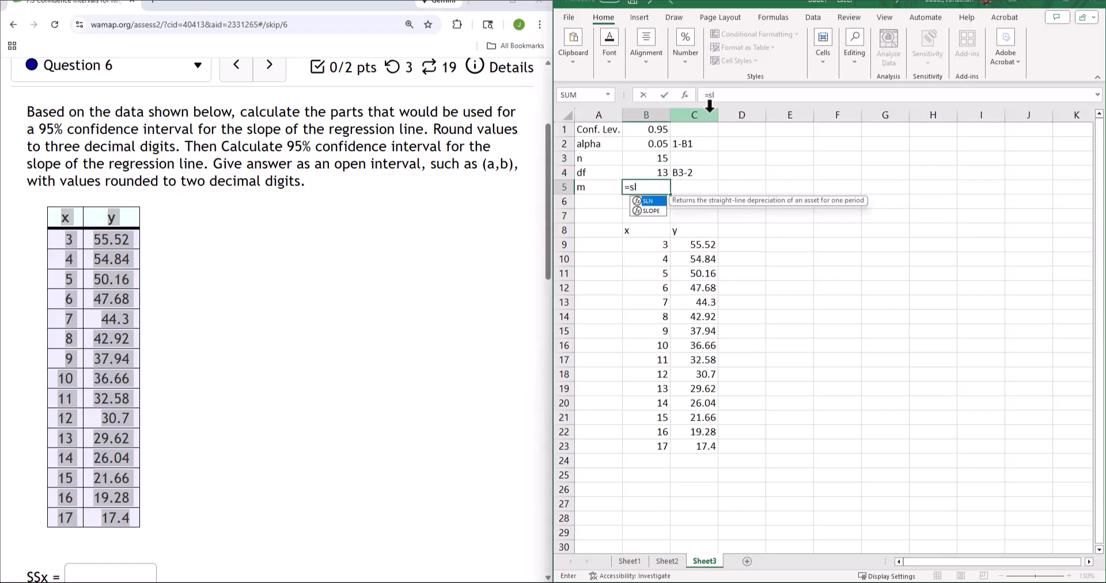
pyautogui.doubleClick(651, 210)
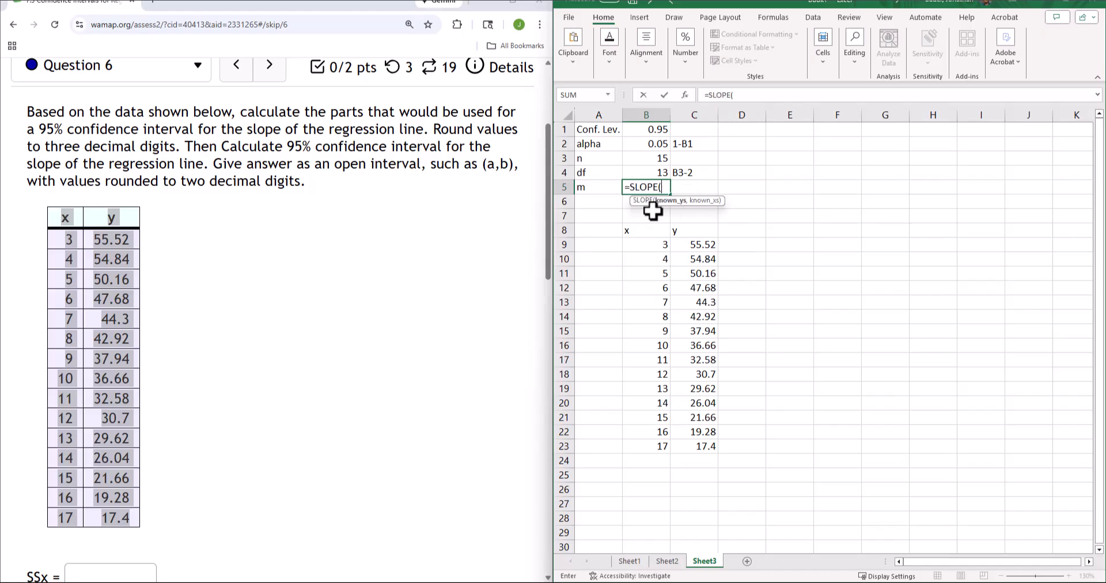
pyautogui.moveTo(679, 248); pyautogui.dragTo(702, 449)
pyautogui.press('Return')
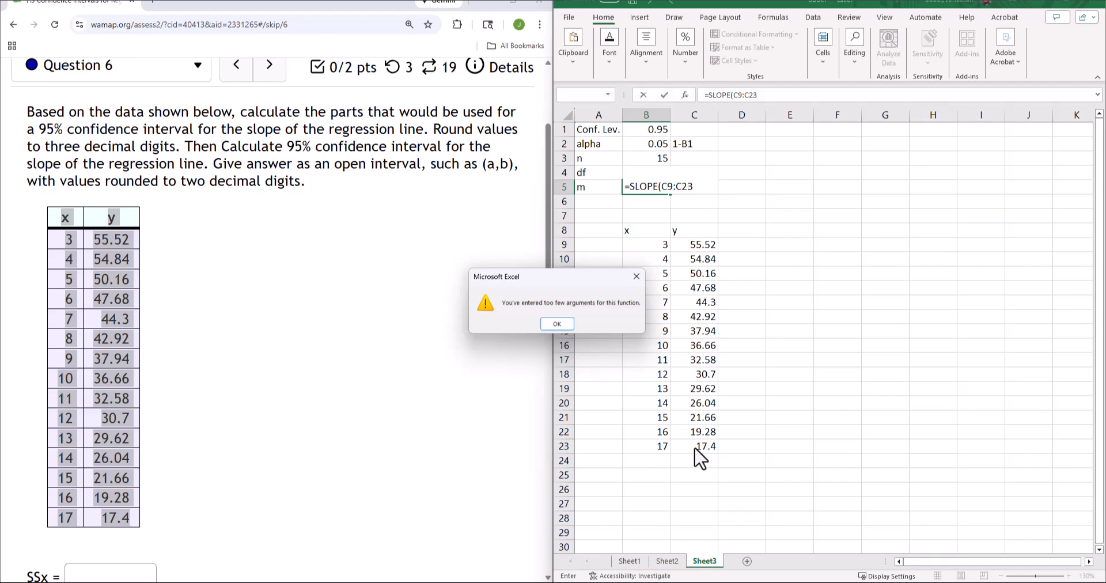
pyautogui.click(570, 323)
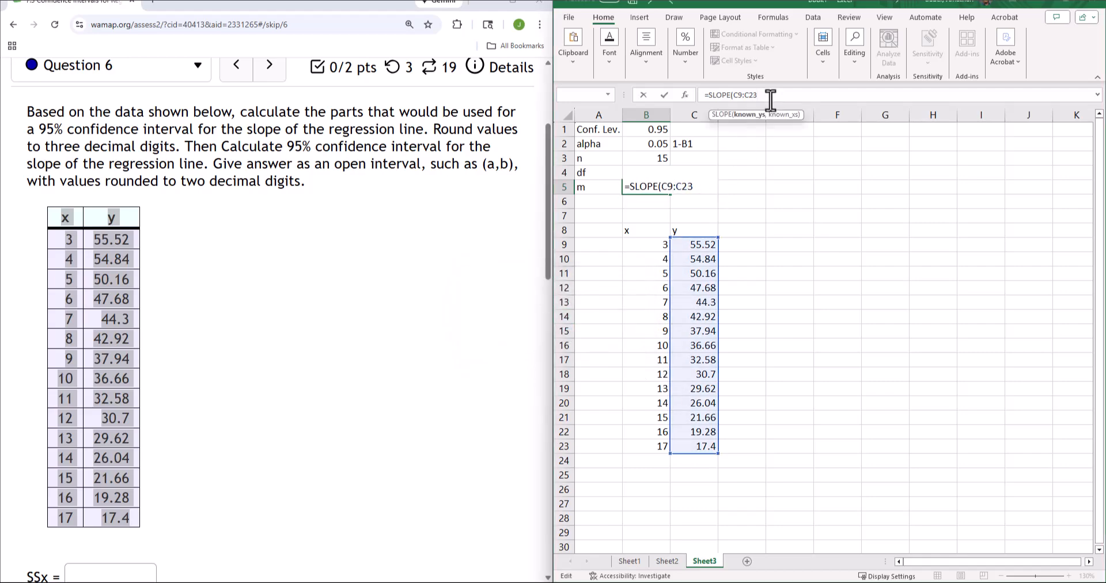
pyautogui.write(',')
pyautogui.click(648, 248)
pyautogui.moveTo(648, 252); pyautogui.dragTo(647, 439)
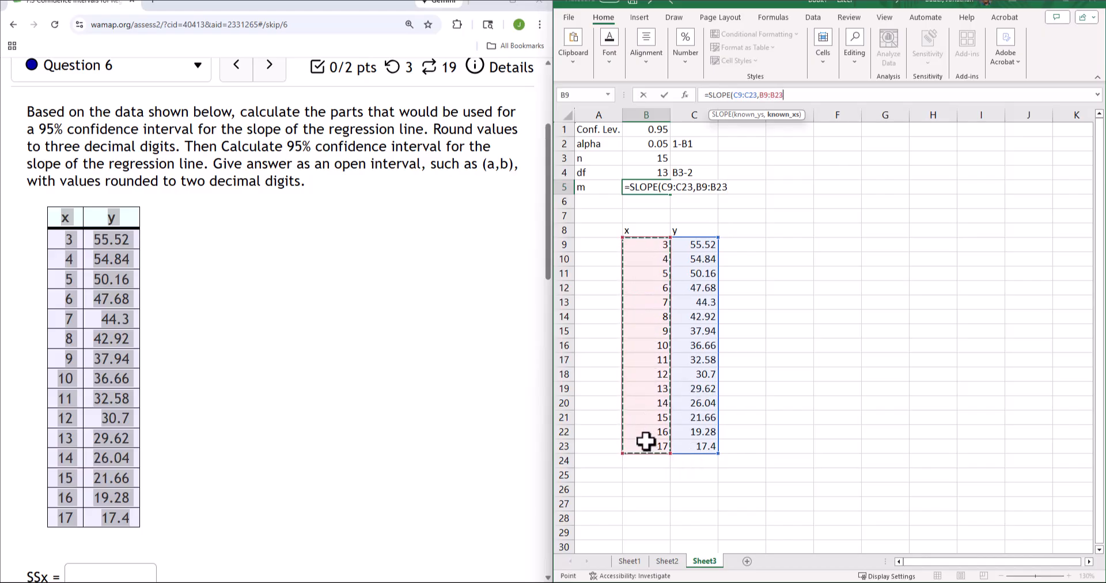
pyautogui.write(')')
pyautogui.press('Return')
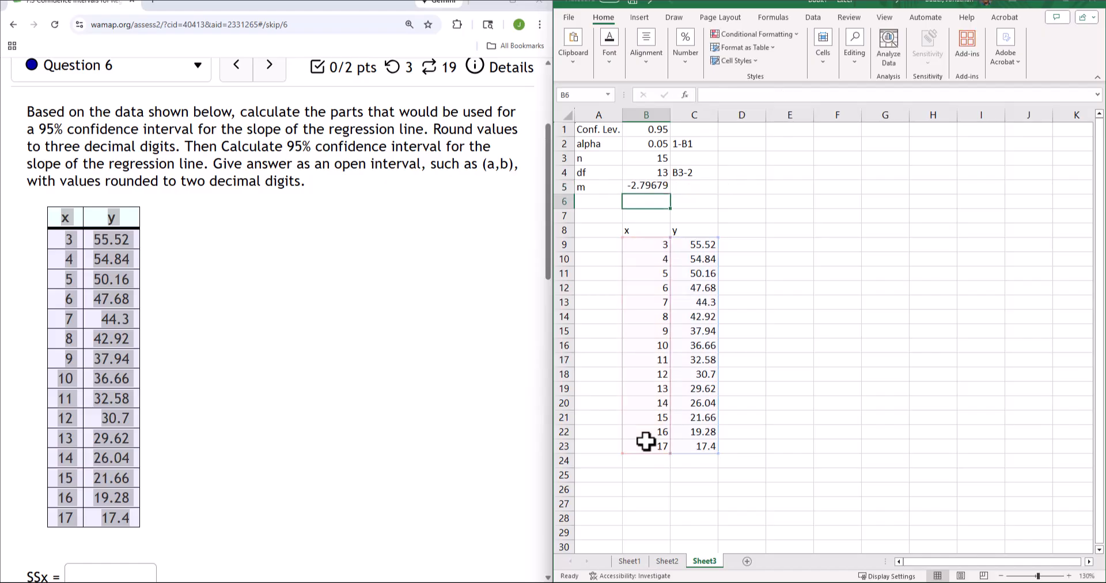
pyautogui.press('Up')
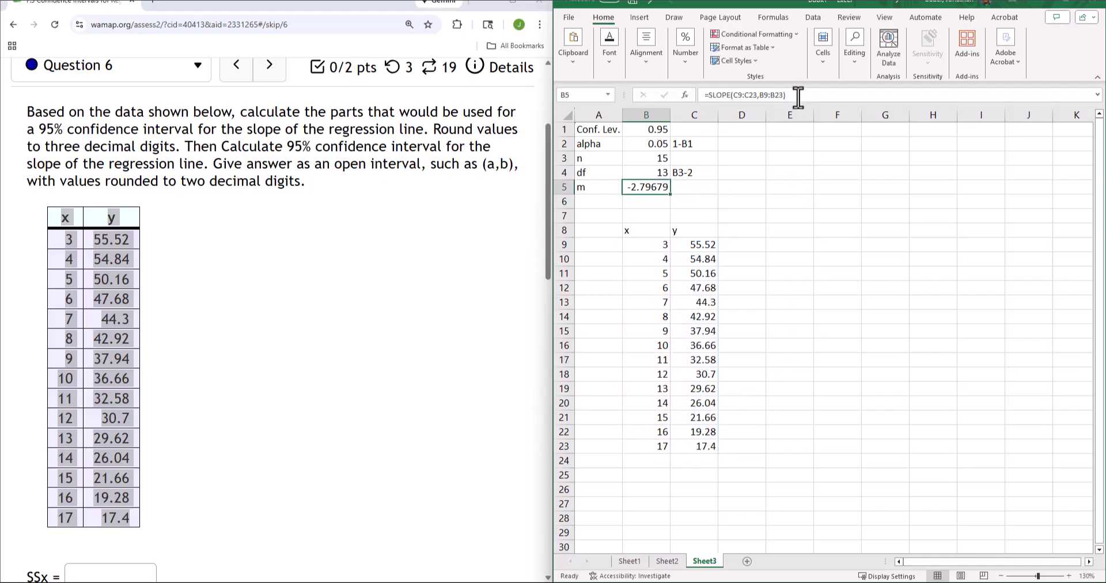
pyautogui.moveTo(797, 96); pyautogui.dragTo(708, 109)
pyautogui.click(707, 111)
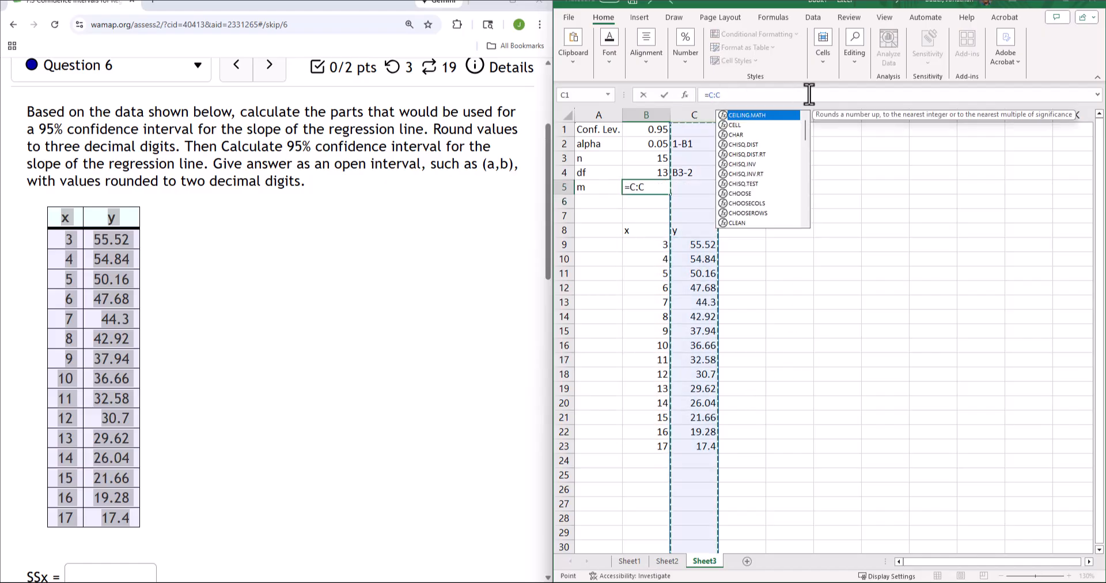
pyautogui.click(804, 93)
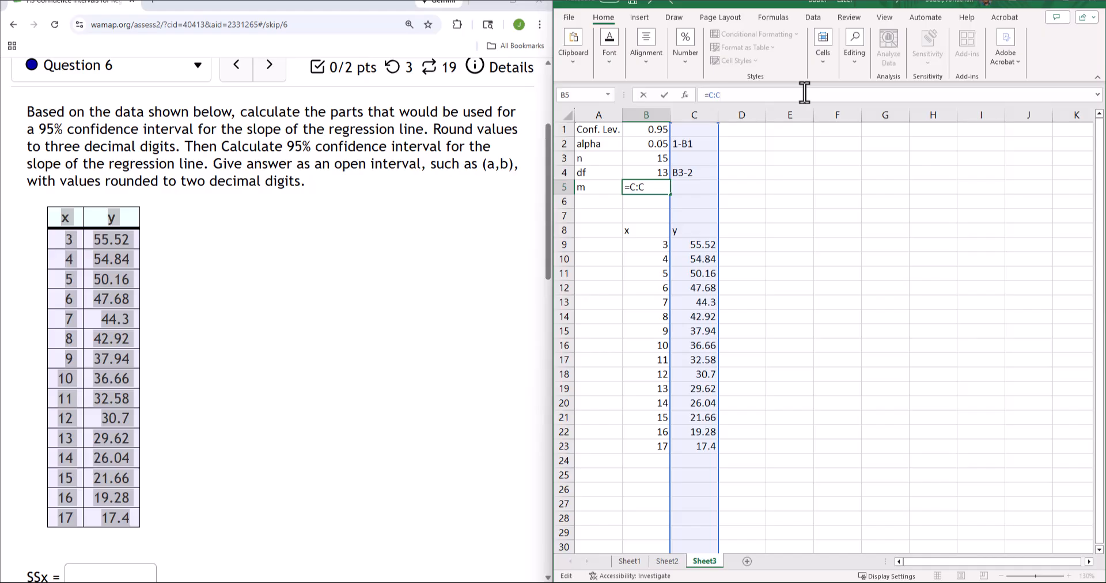
pyautogui.press('Return')
pyautogui.hotkey('ctrl', 'z')
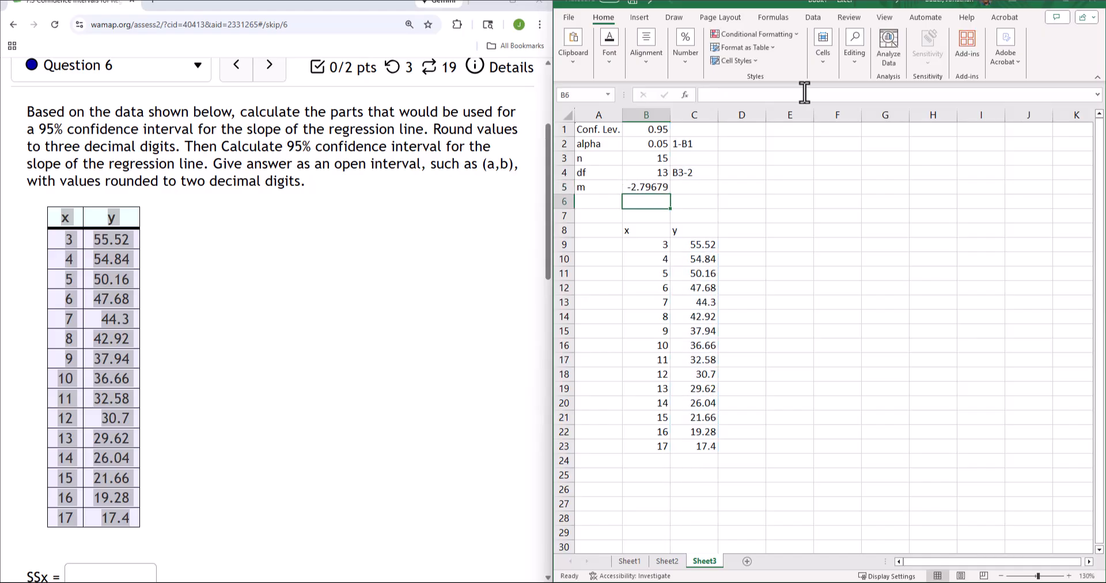
# Copy the slope formula in B5 without its equals sign and paste it as the text SLOPE(C9:C23,B9:B23) into C5.
pyautogui.press('Up')
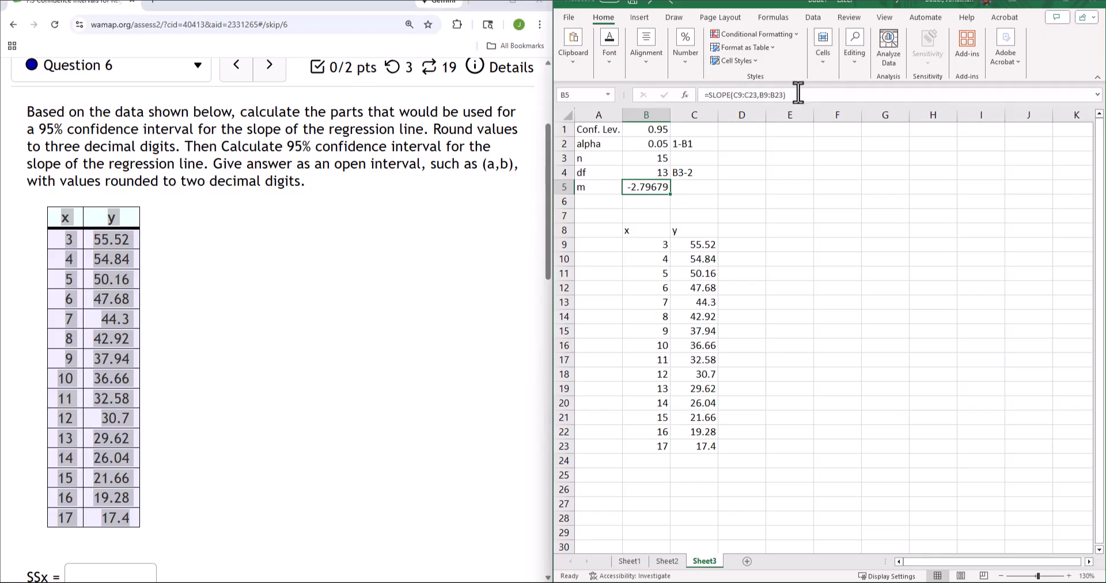
pyautogui.moveTo(787, 94); pyautogui.dragTo(705, 101)
pyautogui.hotkey('ctrl', 'c')
pyautogui.press('Return')
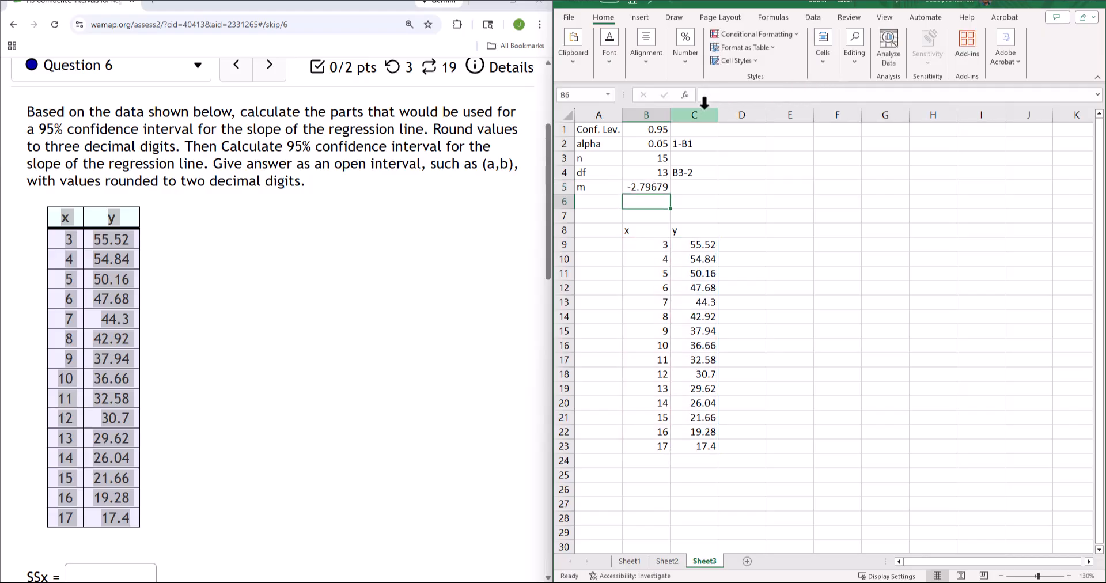
pyautogui.press('Up')
pyautogui.press('Right')
pyautogui.hotkey('ctrl', 'v')
# Enter the column headings x^2 in D8, y^2 in E8 and xy in F8.
pyautogui.press('Down')
pyautogui.press('Down')
pyautogui.press('Down')
pyautogui.press('Right')
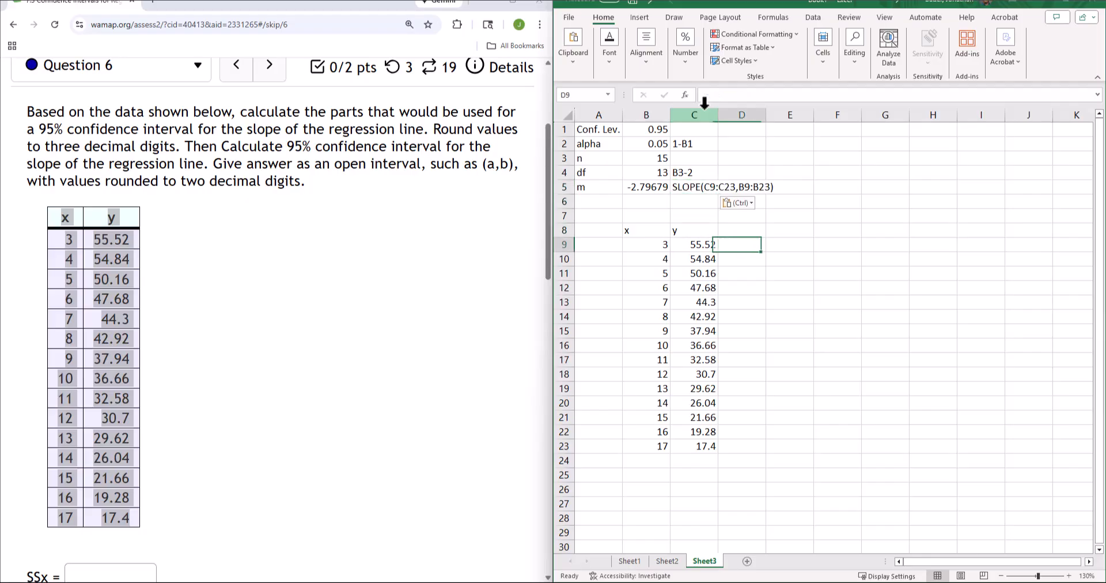
pyautogui.write('X')
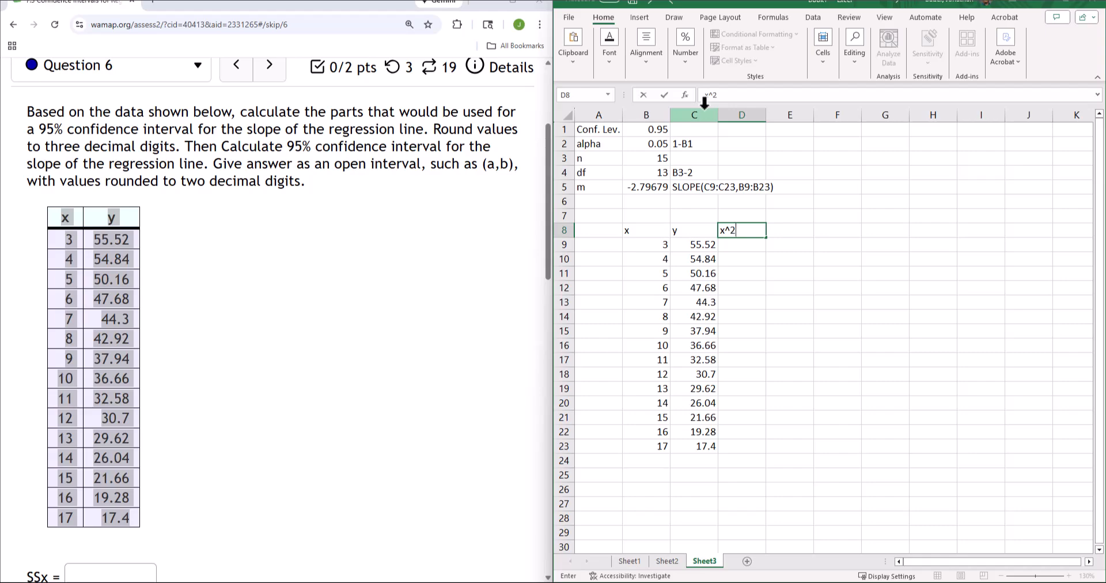
pyautogui.press('Tab')
pyautogui.write('y')
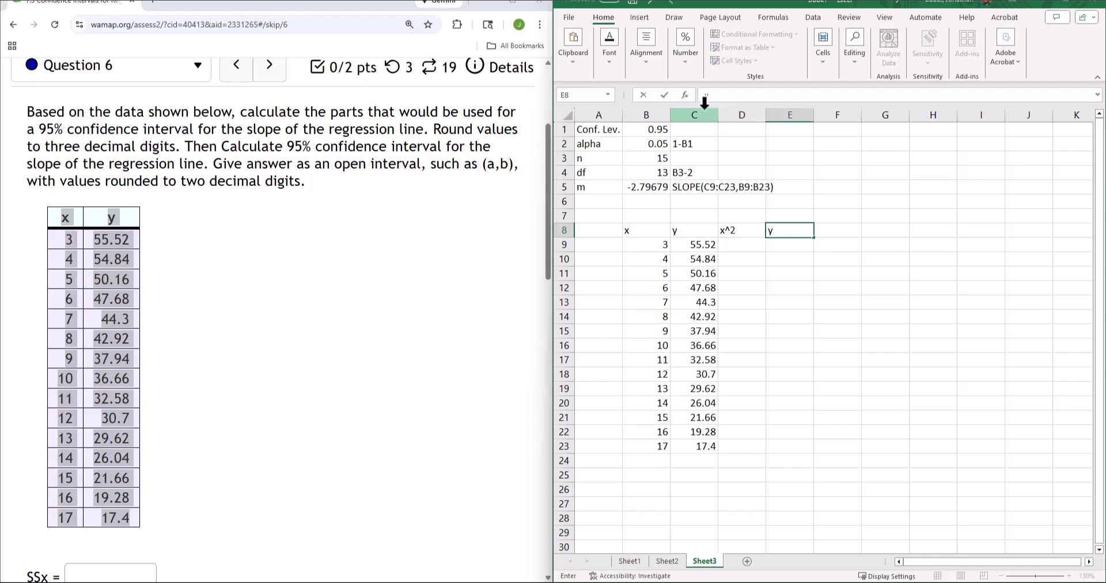
pyautogui.press('Tab')
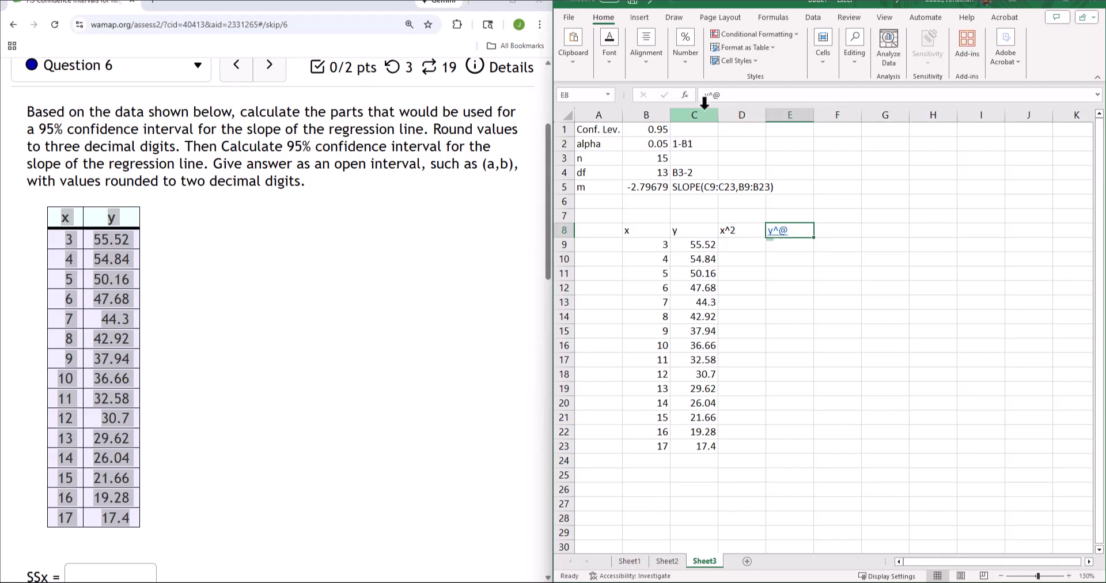
pyautogui.write('s')
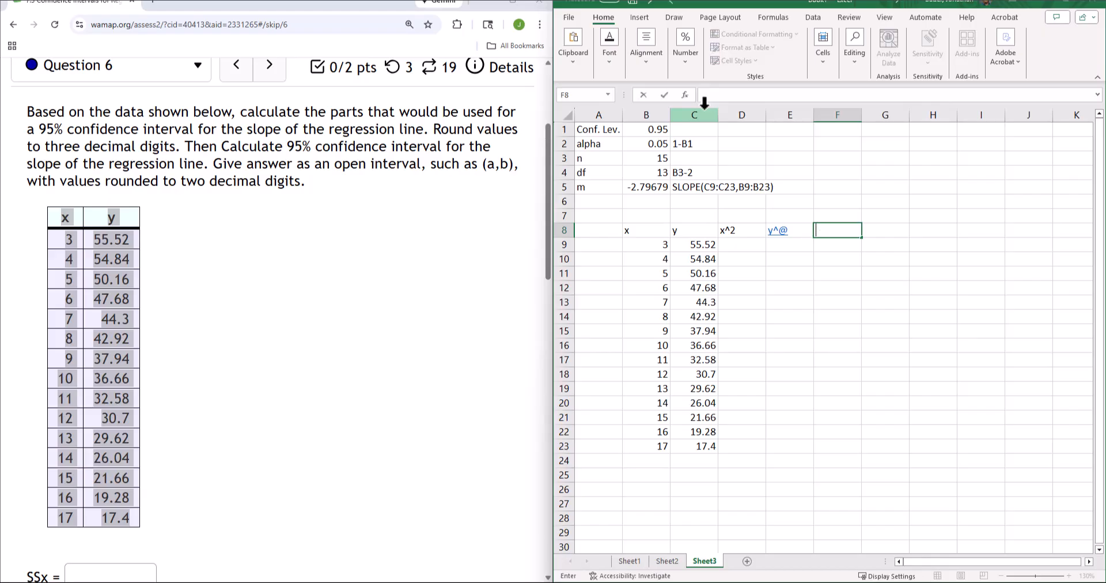
pyautogui.hotkey('shift', 'Tab')
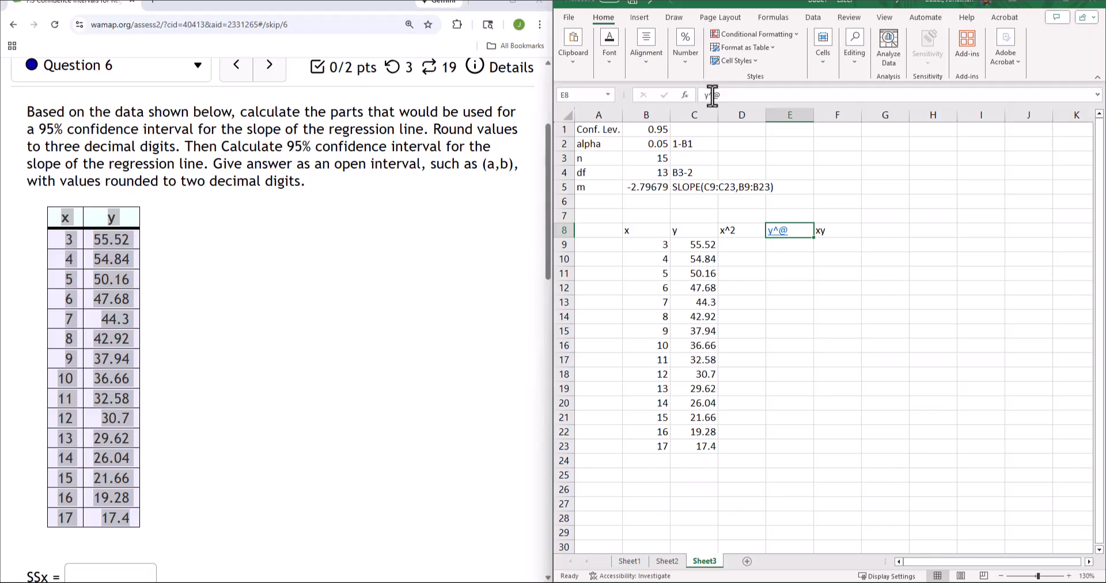
pyautogui.click(735, 96)
pyautogui.press('BackSpace')
pyautogui.write('2')
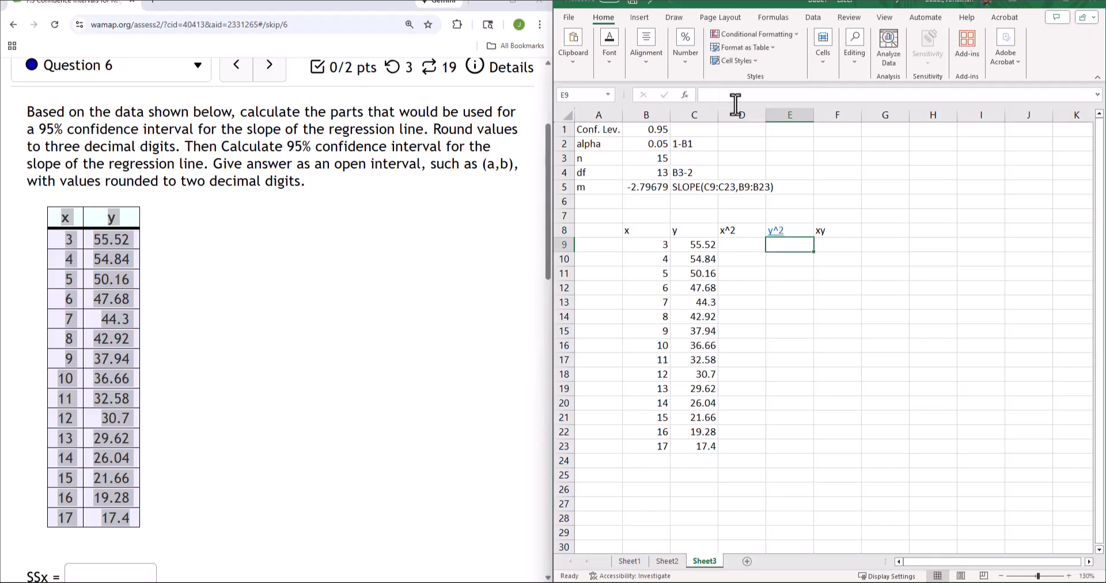
pyautogui.press('Return')
pyautogui.press('Left')
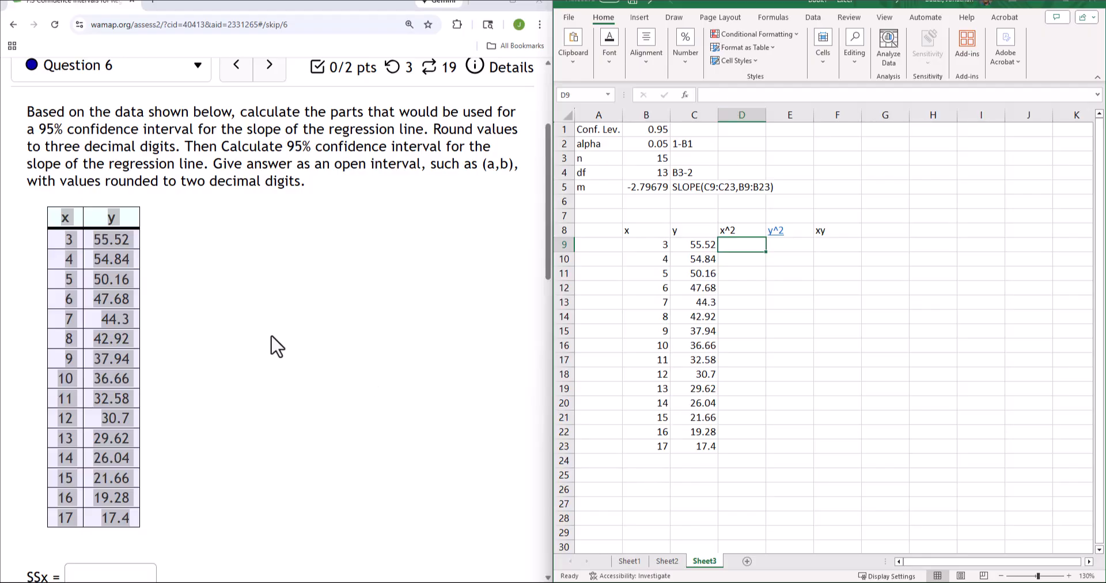
# Using the question's list of required answers, enter the first label, SSx, in A27 below the data.
pyautogui.click(155, 349)
pyautogui.scroll(-1, 156, 348)
pyautogui.scroll(-5, 156, 349)
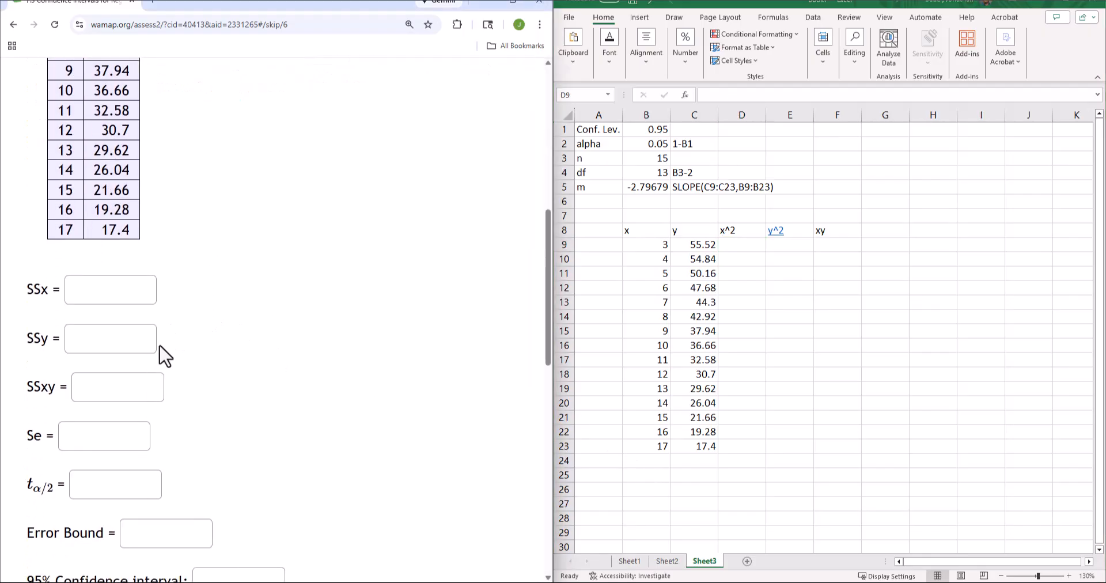
pyautogui.scroll(-1, 661, 474)
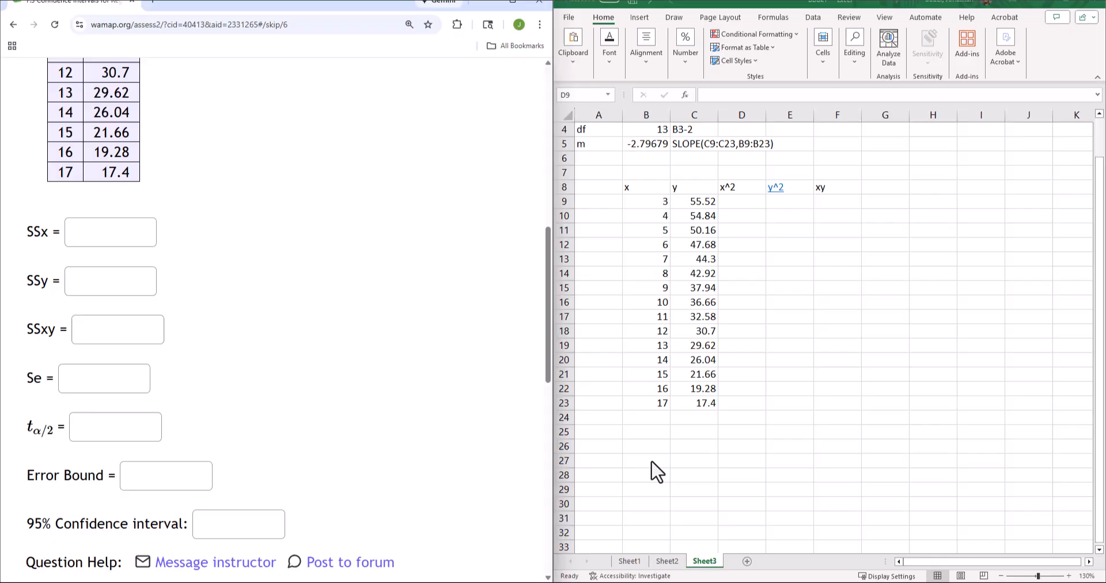
pyautogui.click(607, 447)
pyautogui.click(606, 463)
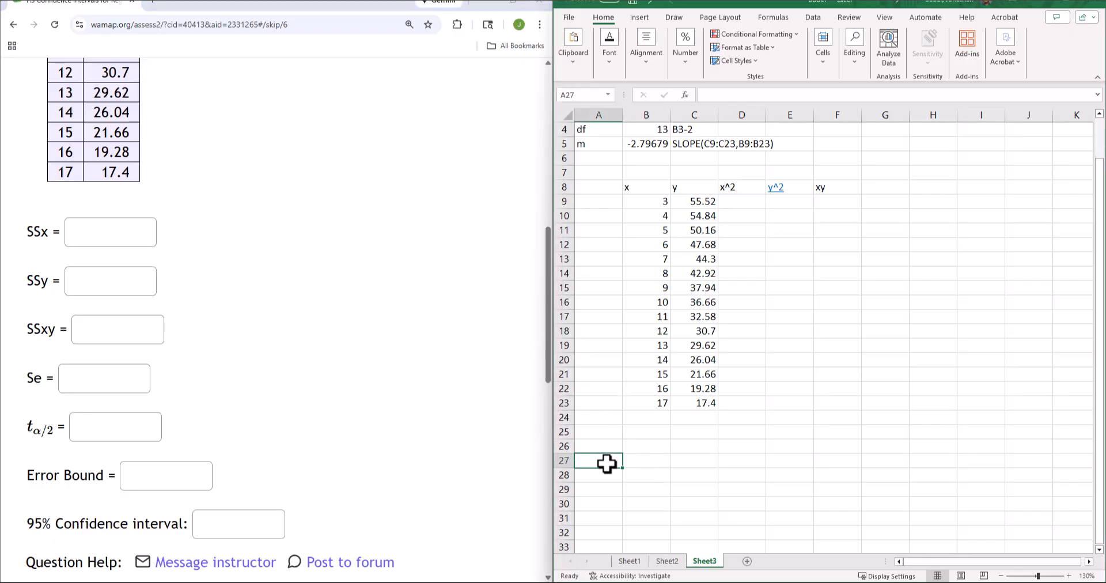
pyautogui.write('SS')
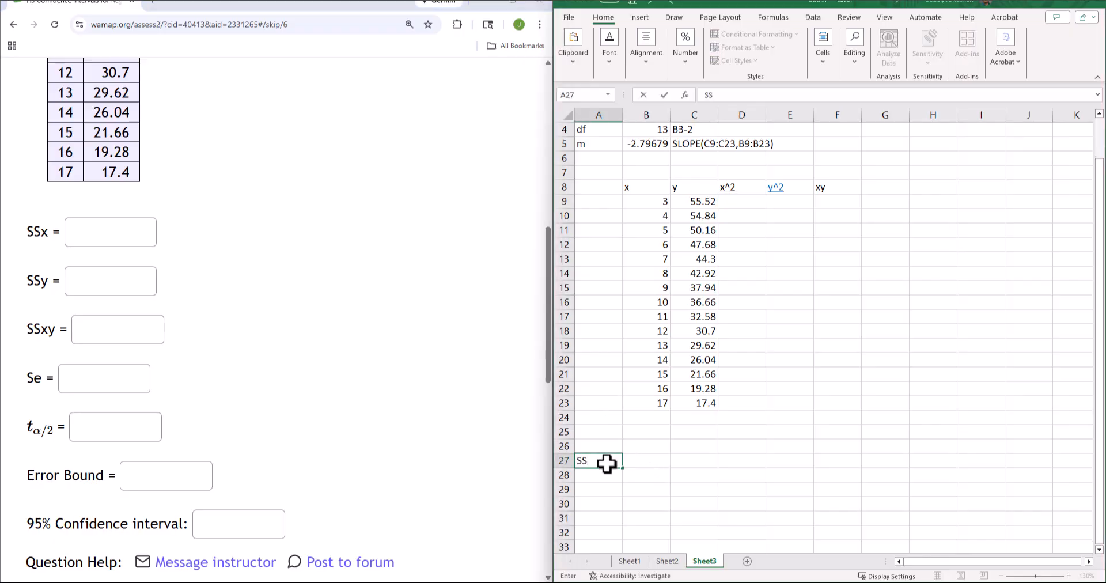
pyautogui.write('x')
pyautogui.press('Return')
pyautogui.press('Return')
# Enter the labels SSy in A29, SSxy in A31 and Se in A33, leaving a blank row between them.
pyautogui.write('S')
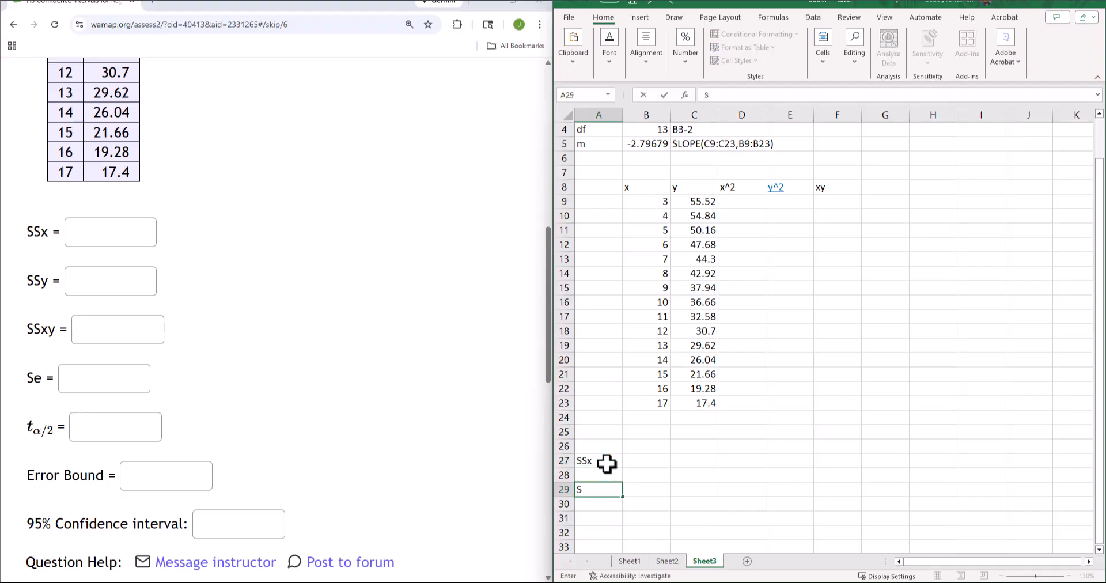
pyautogui.write('Sy')
pyautogui.press('Return')
pyautogui.press('Return')
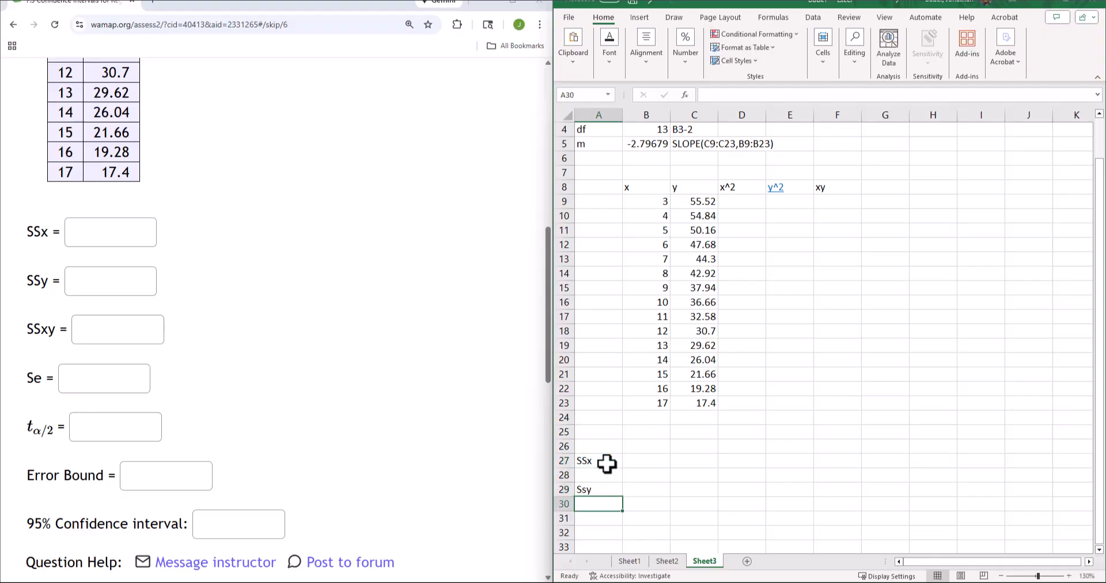
pyautogui.write('SSxy')
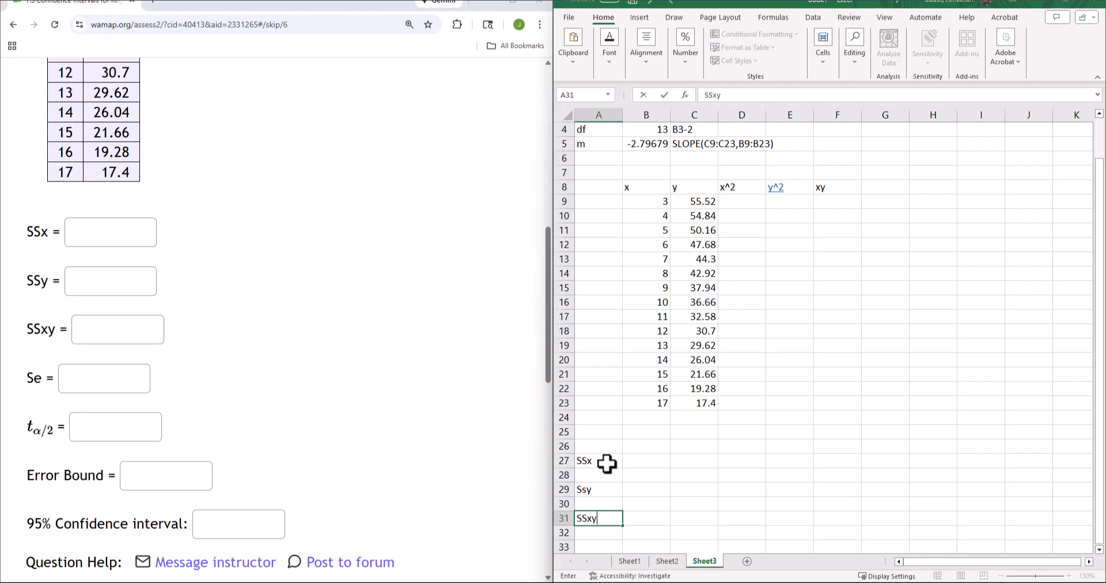
pyautogui.press('Return')
pyautogui.press('Return')
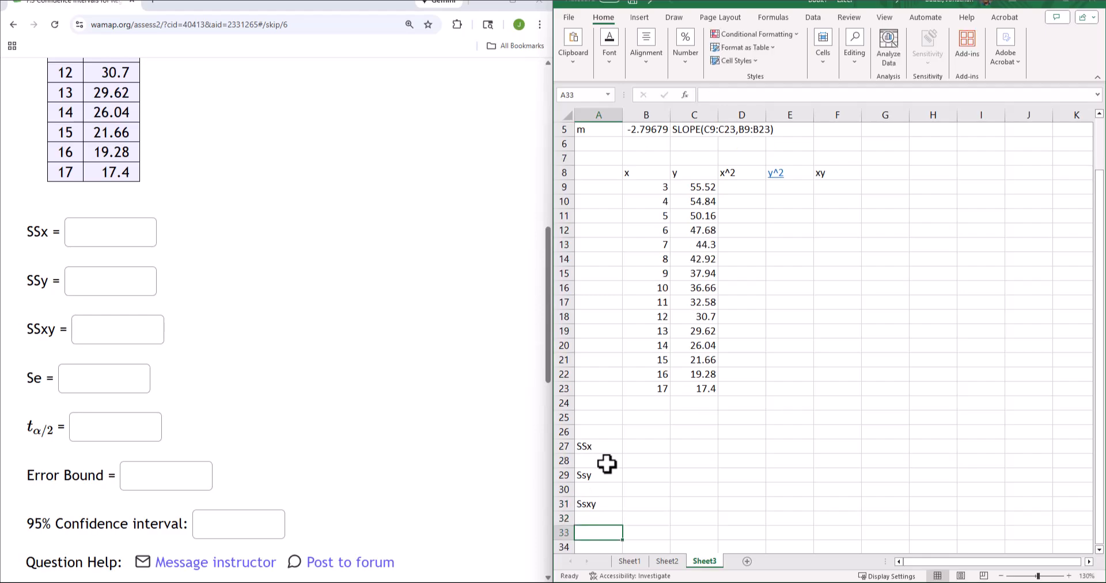
pyautogui.write('SE')
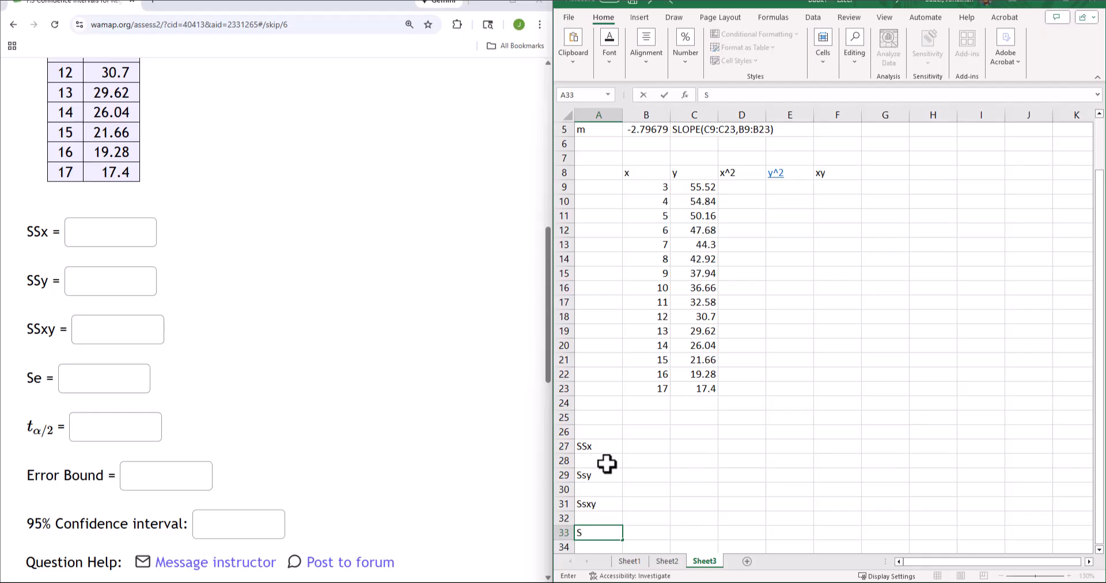
pyautogui.press('Return')
pyautogui.press('Return')
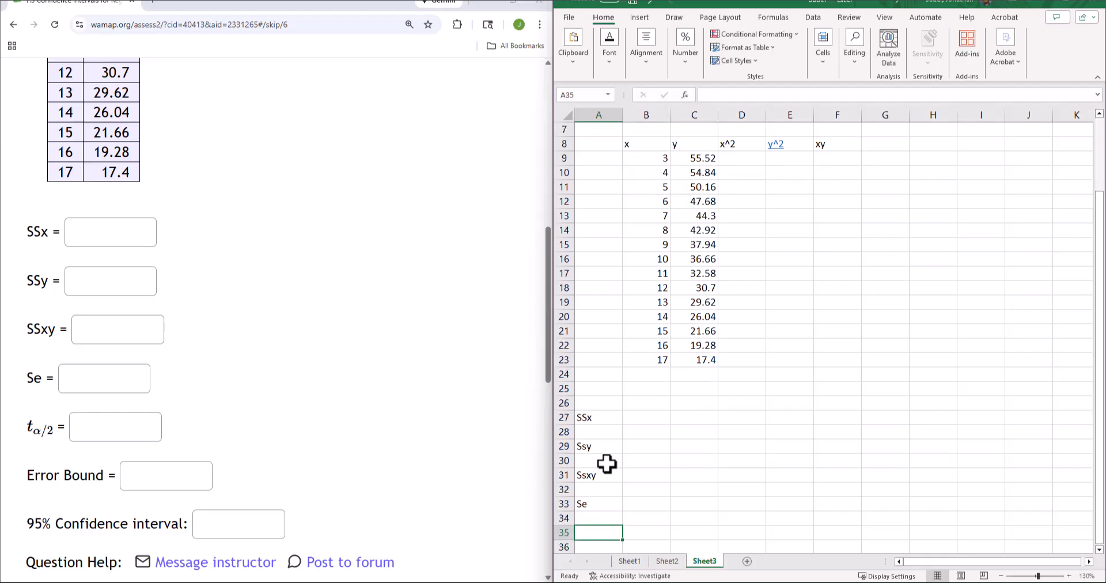
# Enter the labels Crit. Val. in A35, E in A37, Lower in A39 and Upper in A41.
pyautogui.write('Crit. Val.')
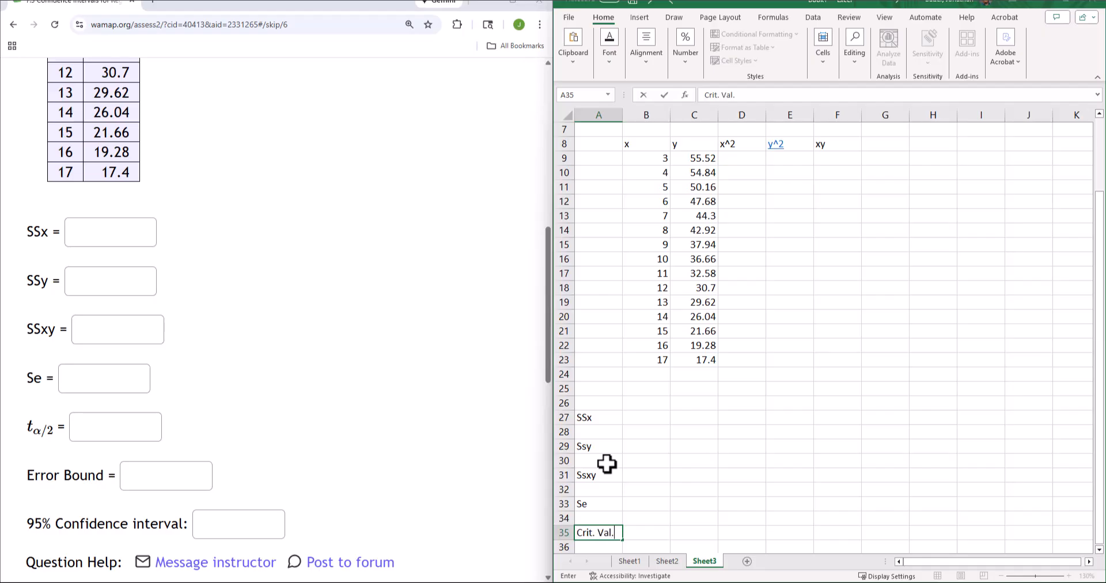
pyautogui.press('Return')
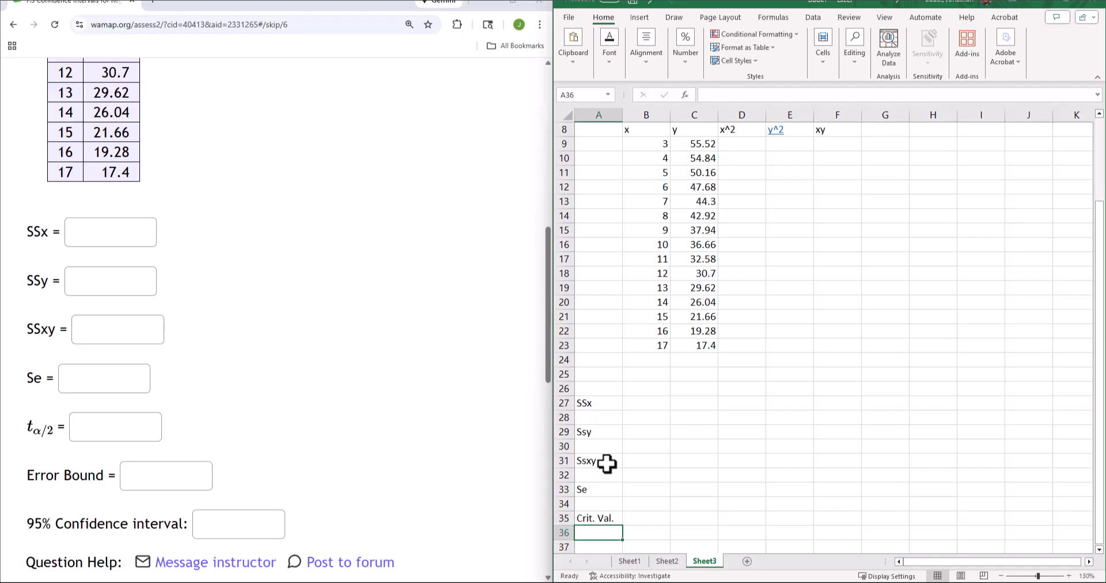
pyautogui.press('Return')
pyautogui.write('E')
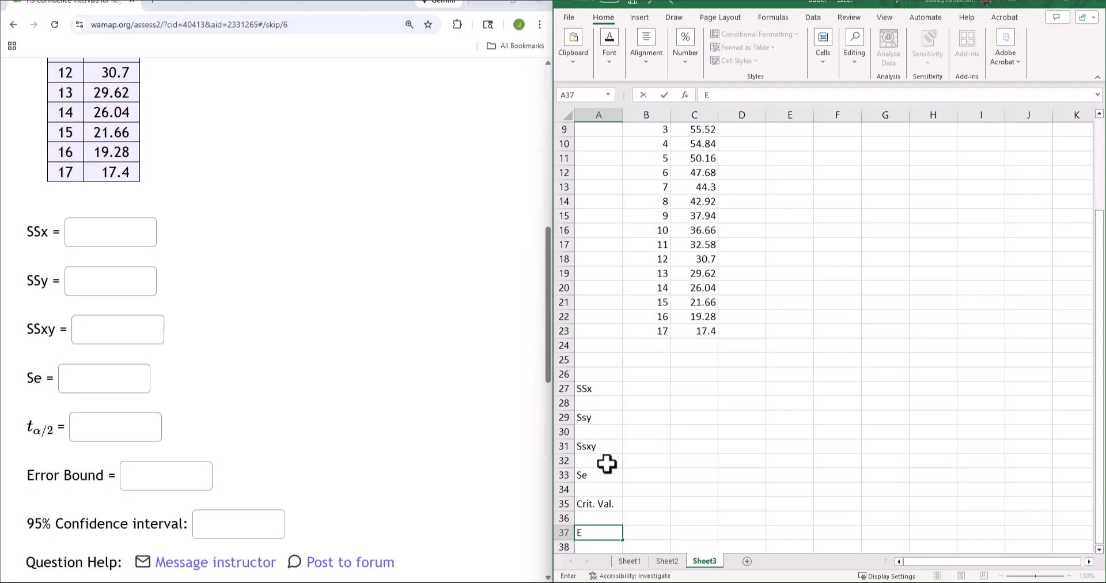
pyautogui.press('Return')
pyautogui.press('Return')
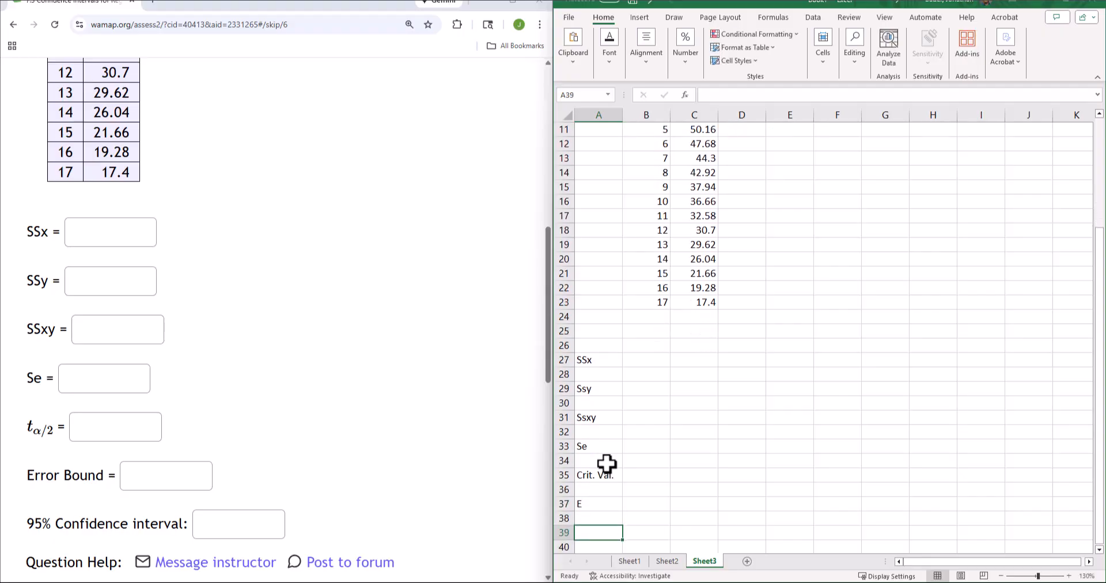
pyautogui.write('Low')
pyautogui.press('Return')
pyautogui.press('Return')
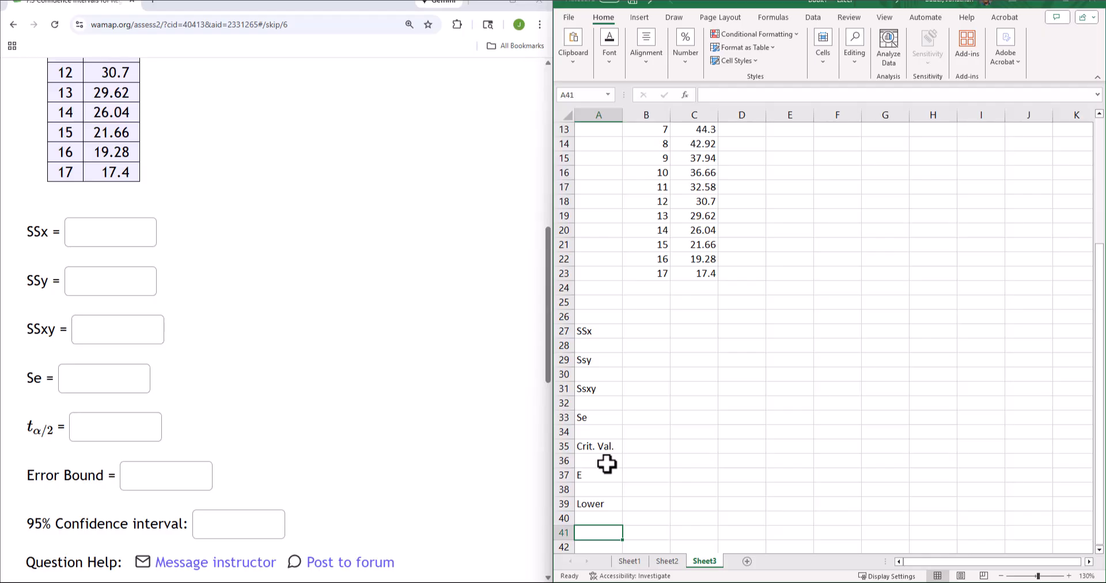
pyautogui.write('Upper')
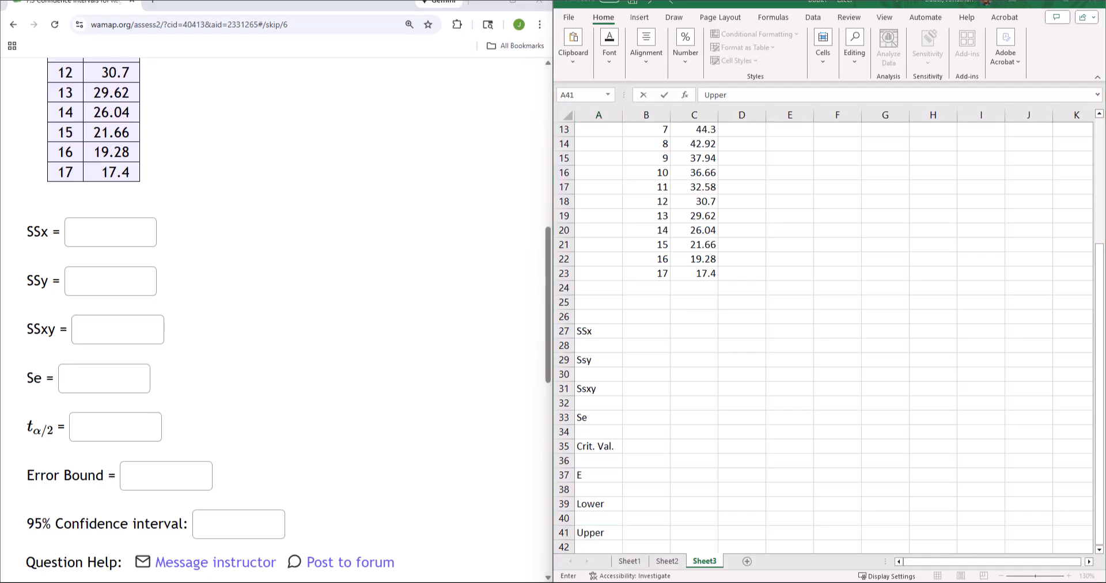
pyautogui.click(748, 474)
# Square the first x value in D9 with the formula =B9^2.
pyautogui.scroll(4, 749, 399)
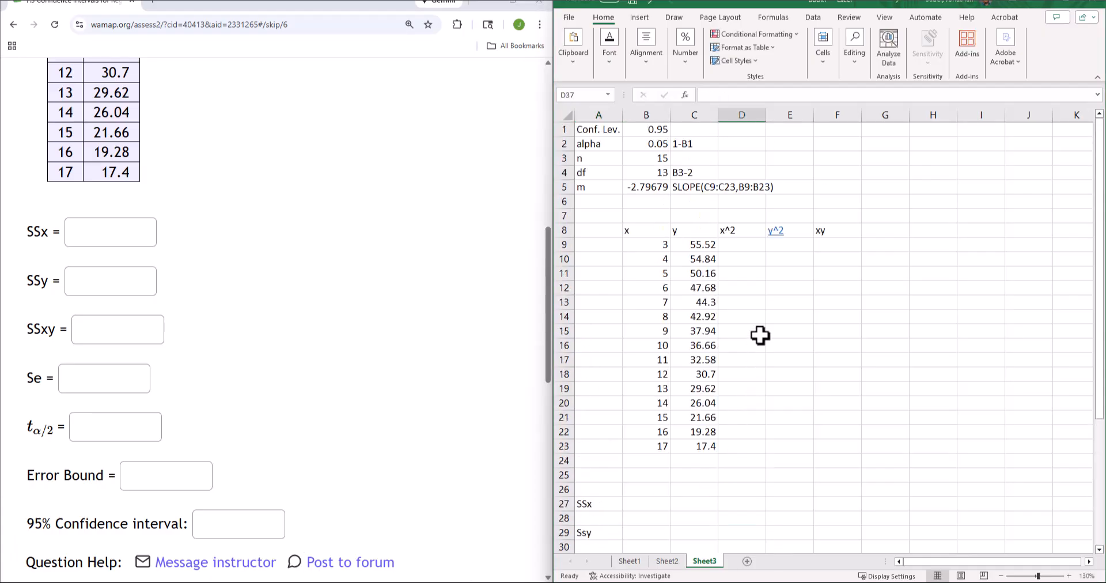
pyautogui.click(739, 243)
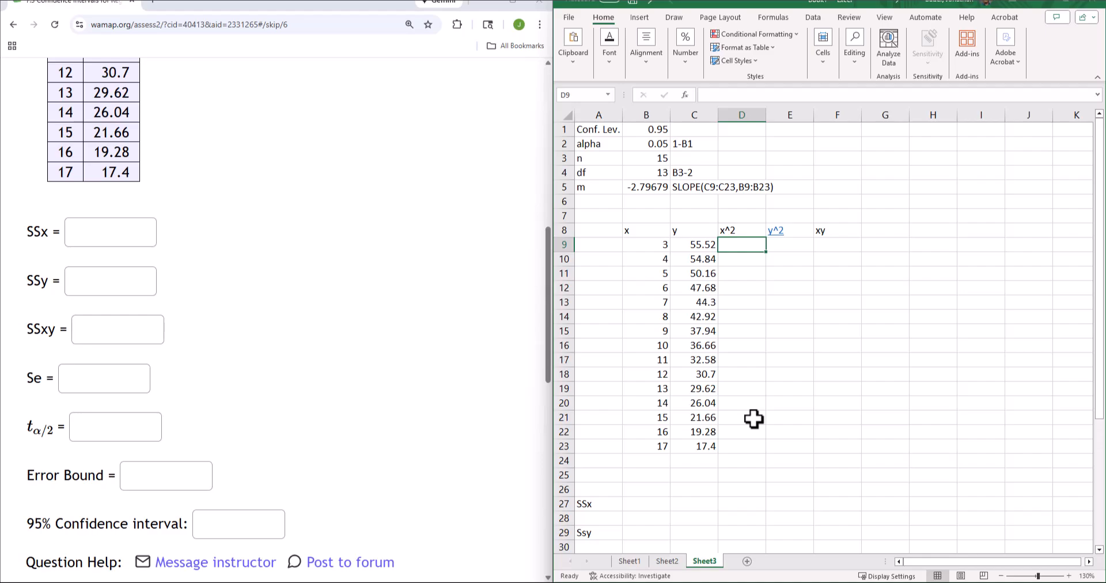
pyautogui.write('=')
pyautogui.click(652, 244)
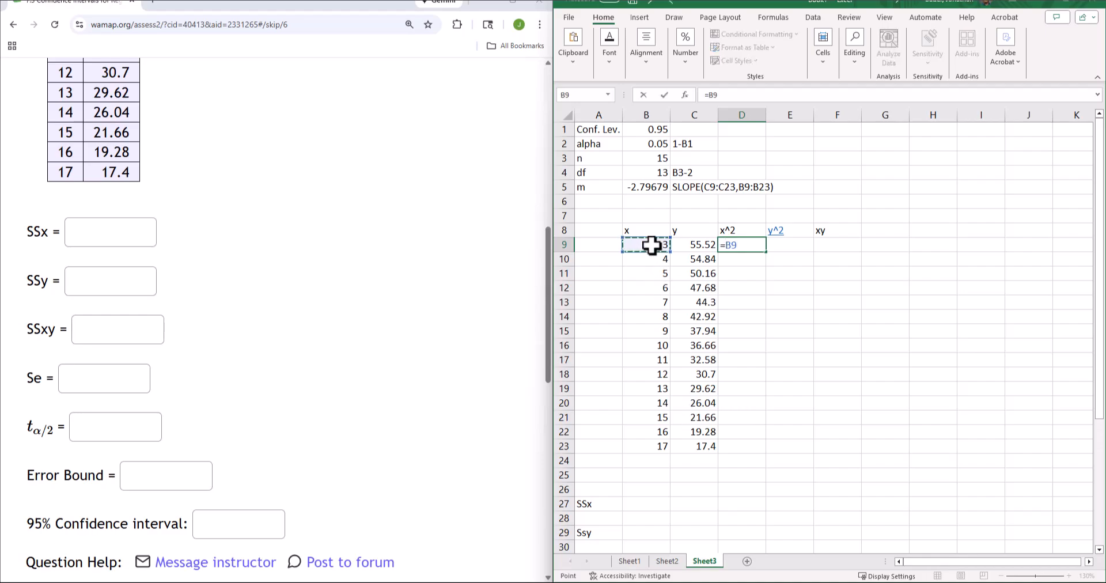
pyautogui.write('^')
pyautogui.press('Tab')
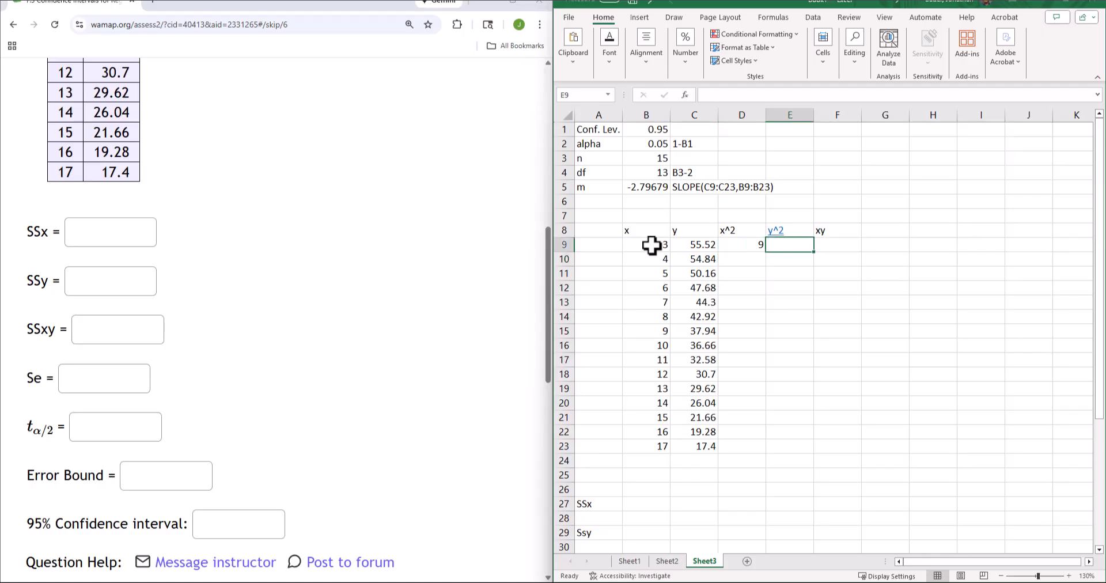
# Square the first y value in E9 with =C9^2 and multiply the first x and y values in F9 with =B9*C9.
pyautogui.write('=')
pyautogui.click(693, 241)
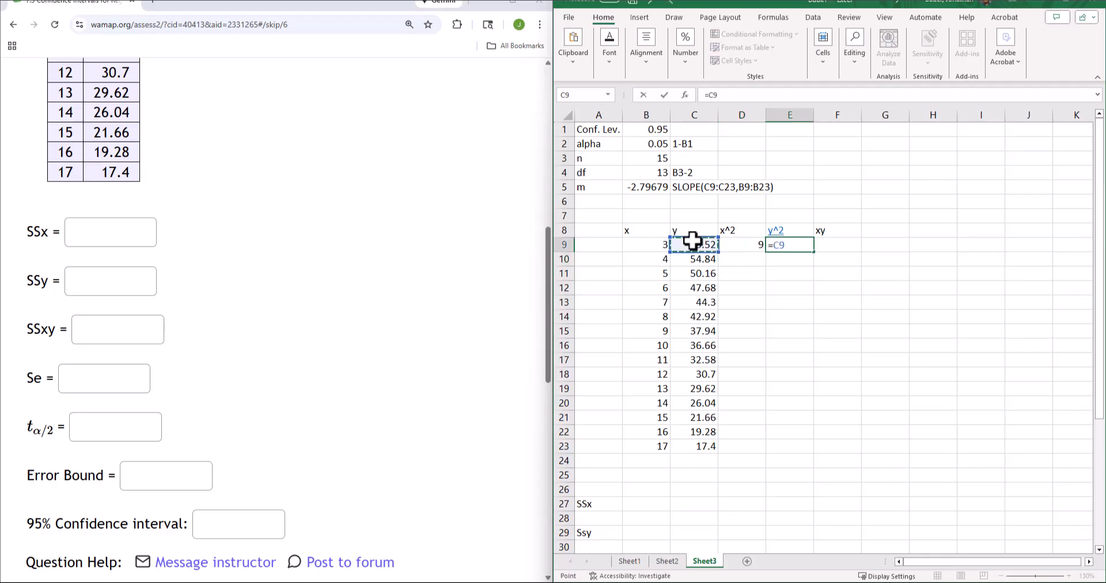
pyautogui.write('^2')
pyautogui.press('Tab')
pyautogui.write('=')
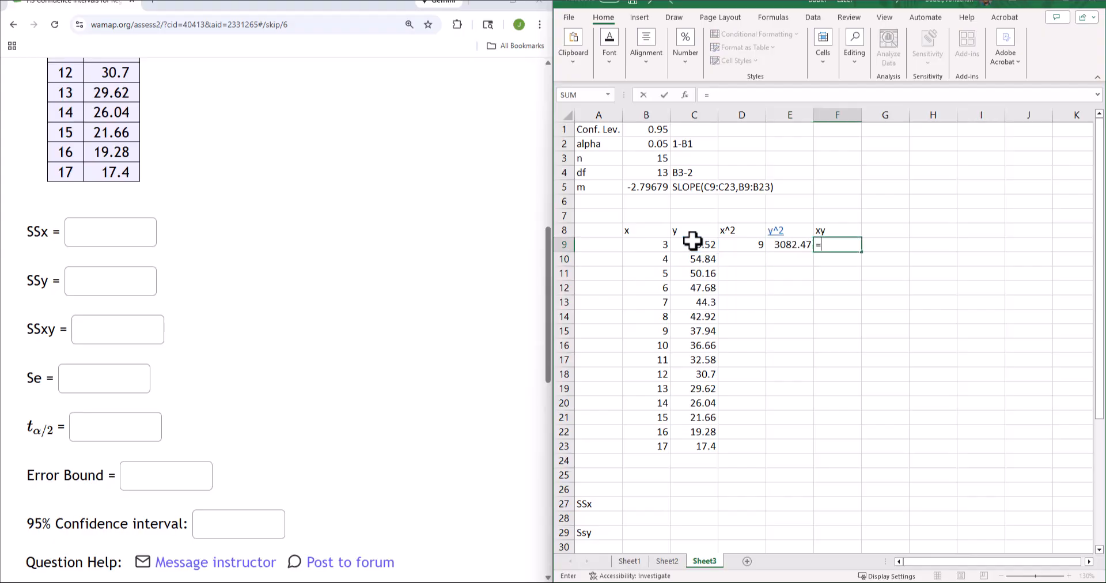
pyautogui.click(636, 245)
pyautogui.write('*')
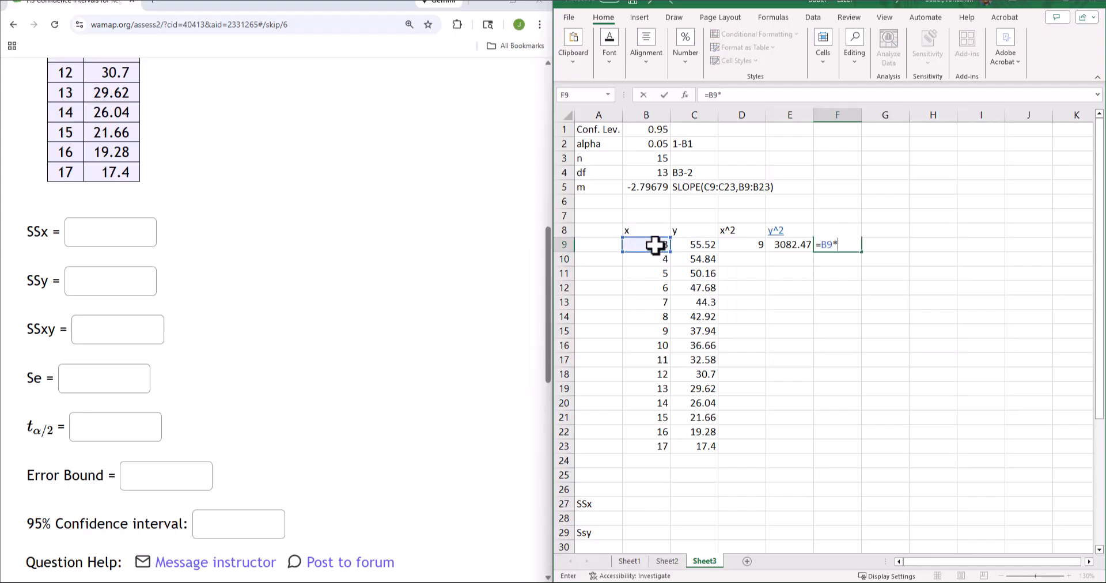
pyautogui.click(686, 243)
pyautogui.press('Return')
# Fill the x^2, y^2 and xy formulas from D9:F9 down to row 23.
pyautogui.moveTo(744, 244); pyautogui.dragTo(834, 250)
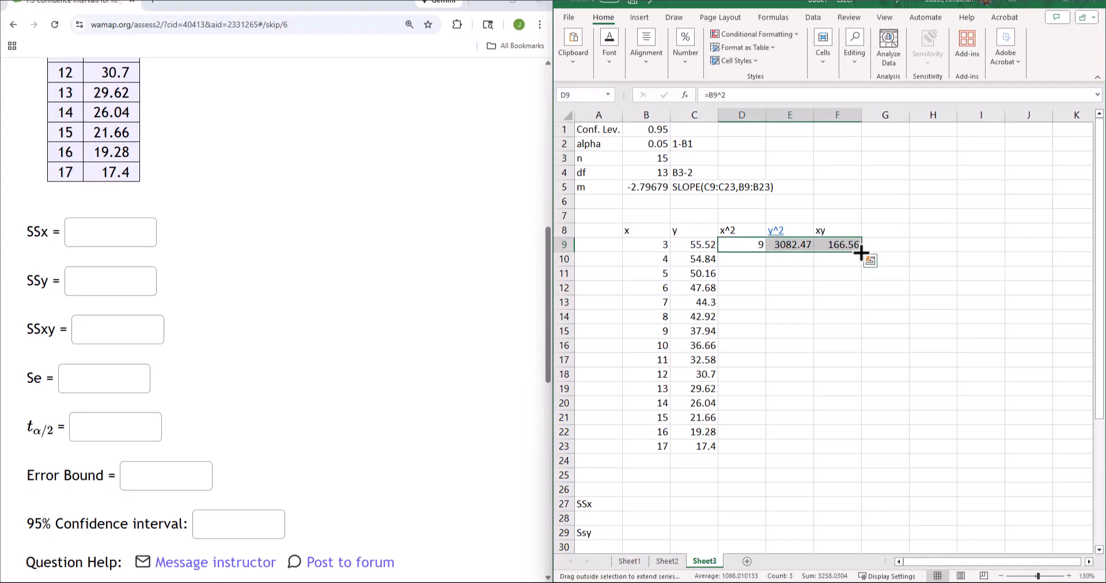
pyautogui.doubleClick(862, 248)
pyautogui.click(727, 475)
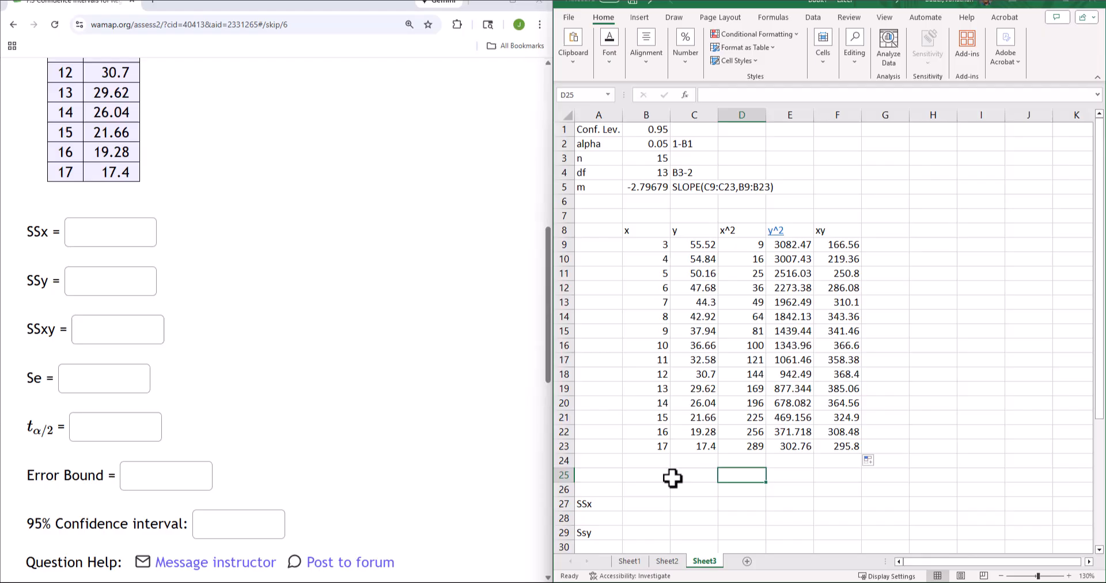
# Label A25 as Sums and total the x values in B25 with =SUM(B9:B23).
pyautogui.click(614, 473)
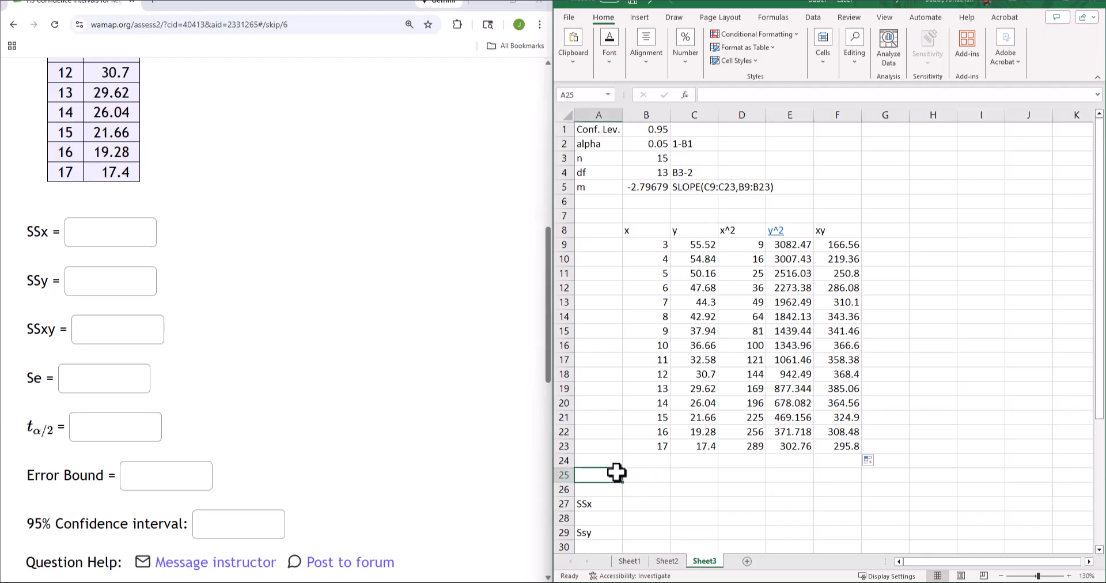
pyautogui.write('Sums')
pyautogui.press('Tab')
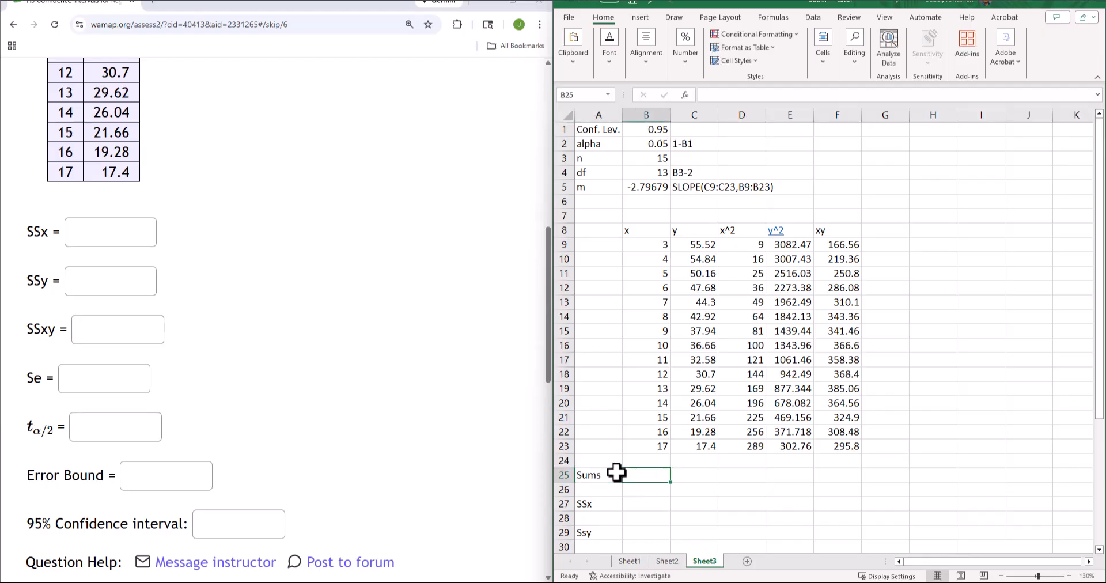
pyautogui.write('=sum')
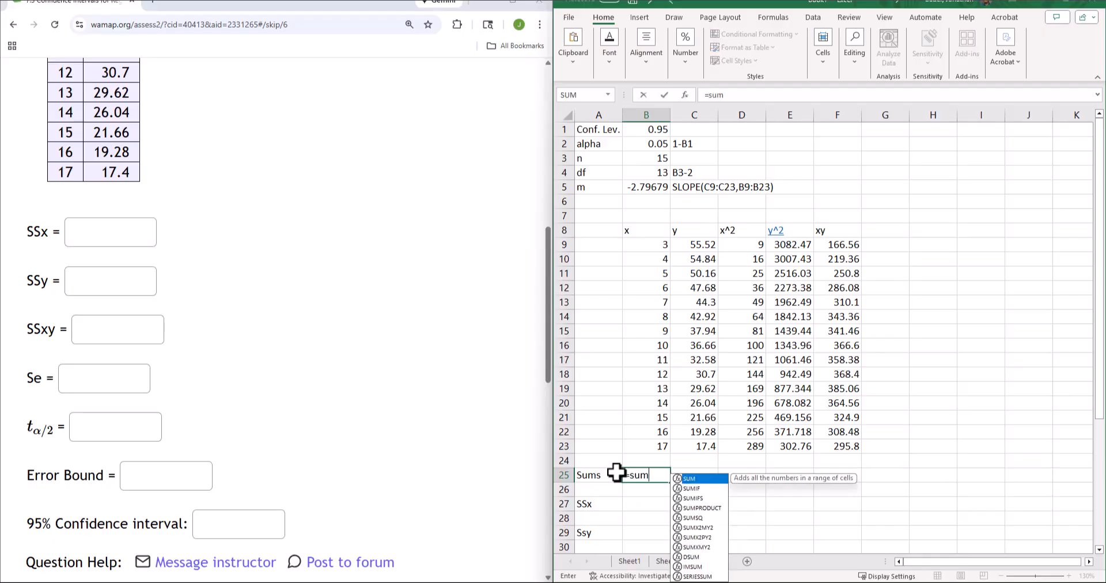
pyautogui.doubleClick(708, 479)
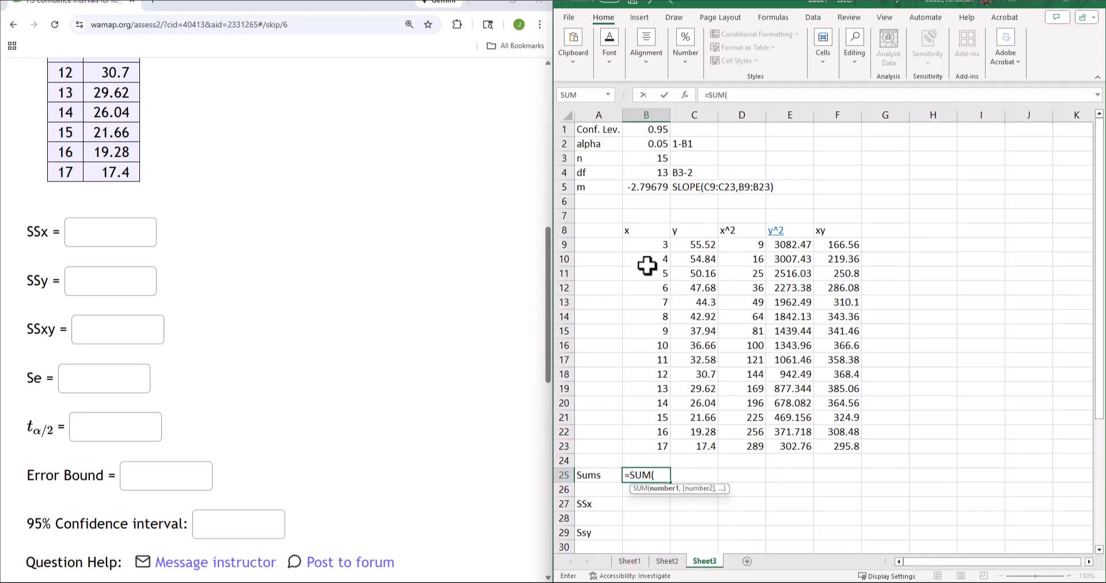
pyautogui.moveTo(647, 247); pyautogui.dragTo(649, 411)
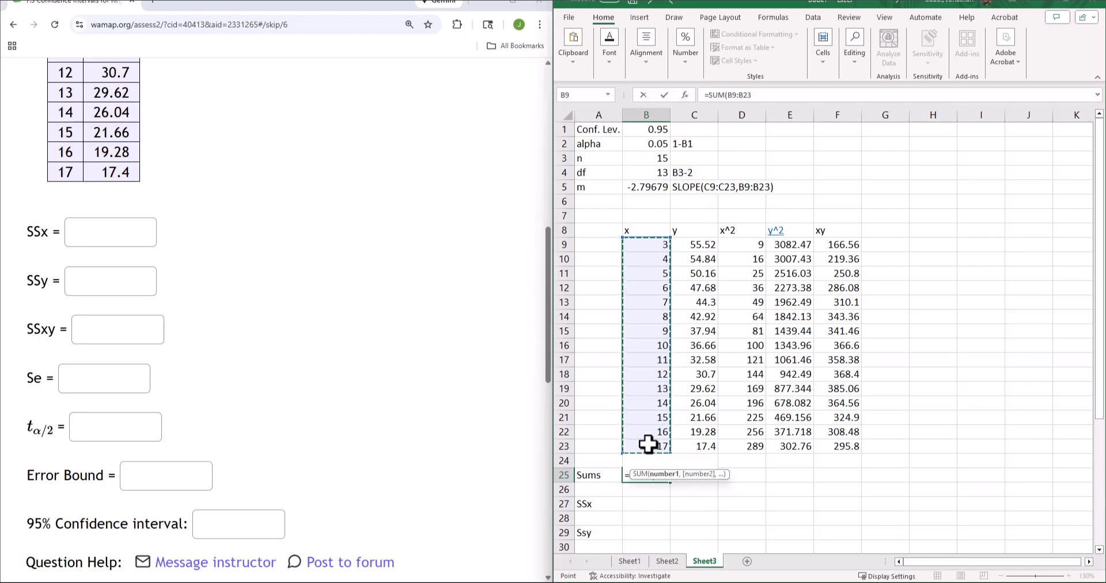
pyautogui.press('Return')
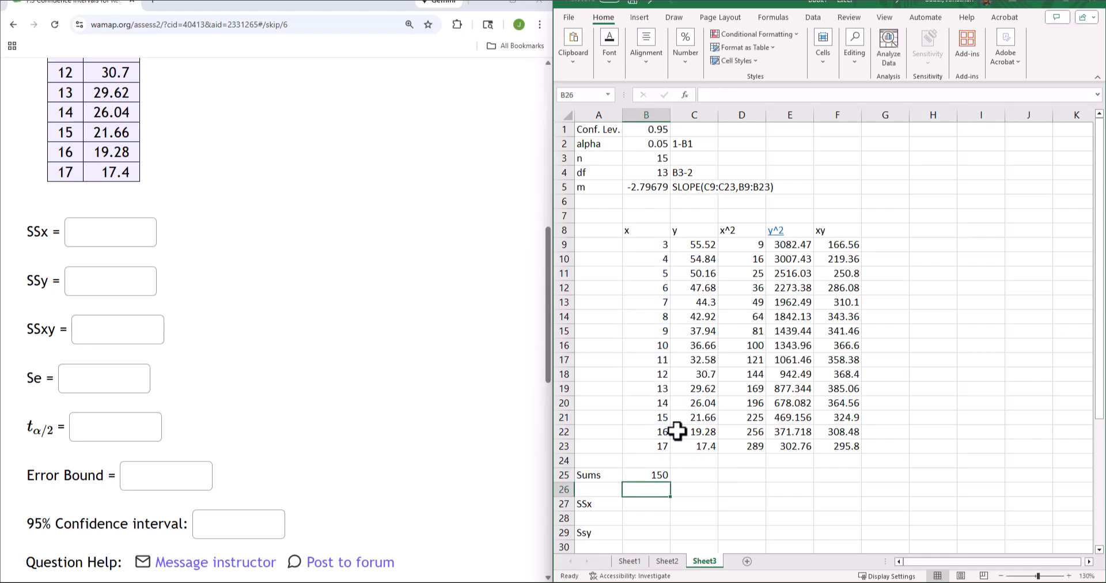
# Extend the sum formula in B25 across to F25 to total the y, x^2, y^2 and xy columns.
pyautogui.click(654, 472)
pyautogui.moveTo(669, 481); pyautogui.dragTo(847, 487)
pyautogui.scroll(-1, 822, 494)
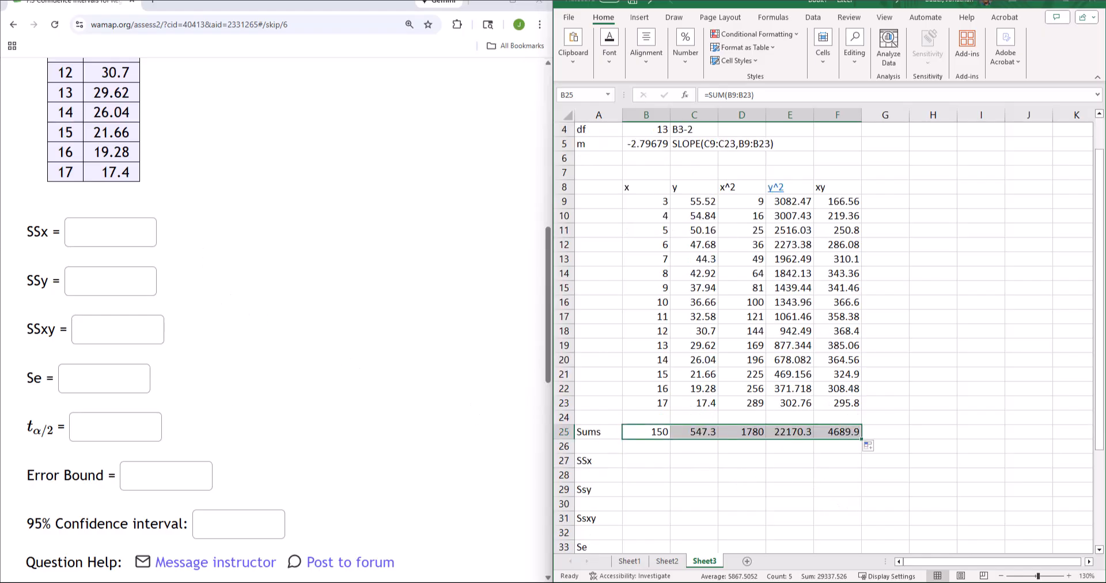
# Switch to the MATH 146 formula sheet in Word and bring the SSx, SSy and SSxy formulas fully into view.
pyautogui.moveTo(170, 582)
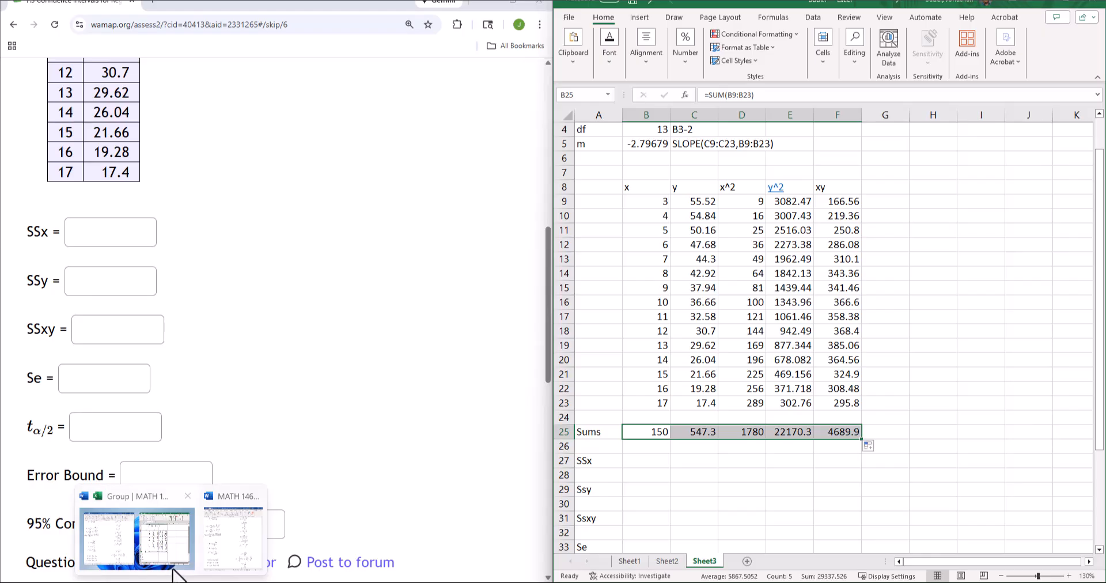
pyautogui.click(233, 538)
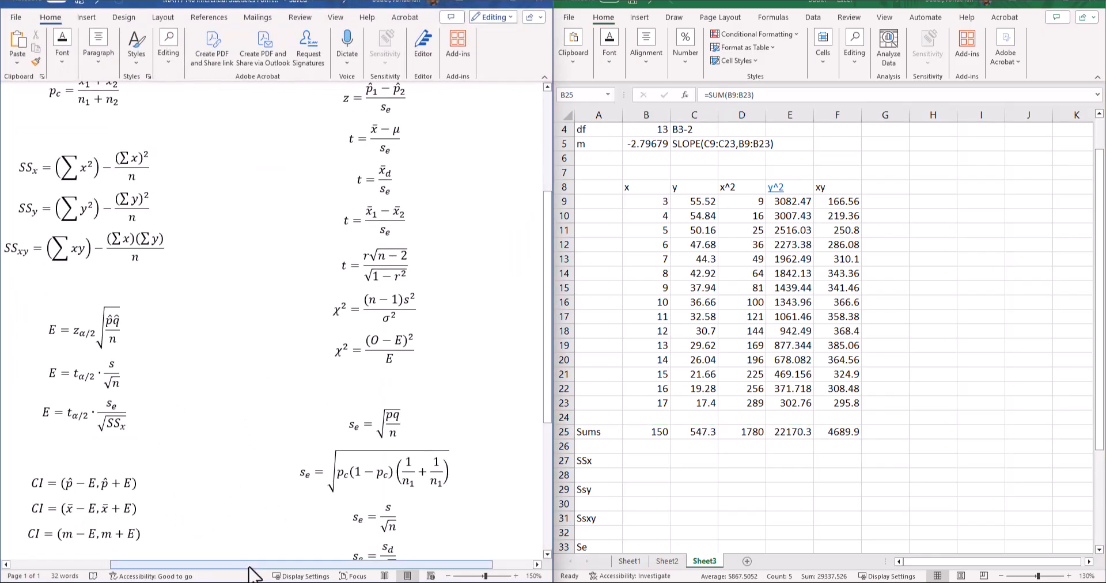
pyautogui.moveTo(248, 567); pyautogui.dragTo(222, 560)
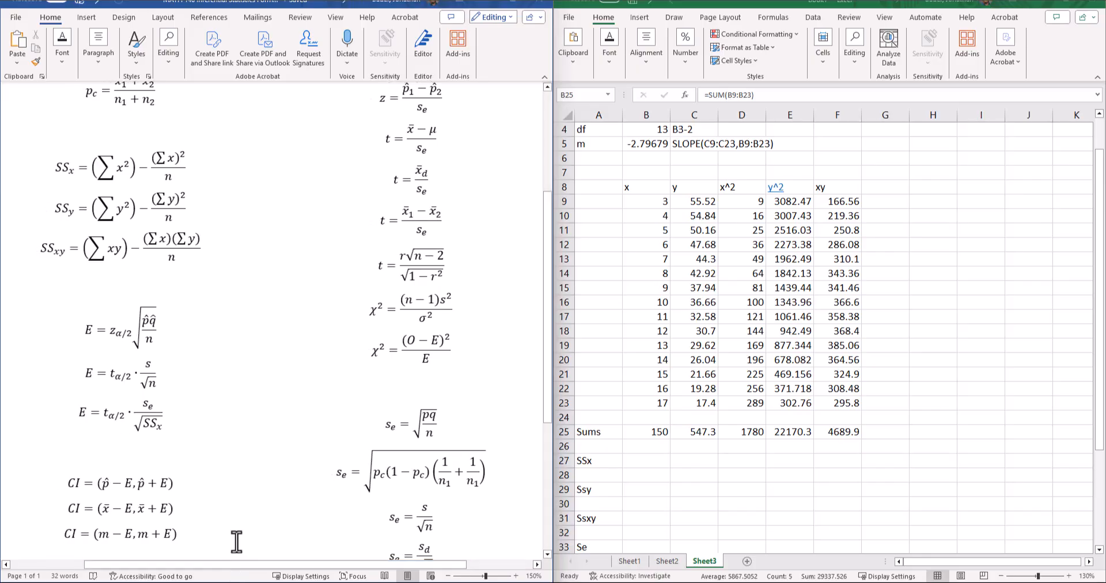
# Calculate SSx in B27 of the Excel sheet with the formula =D25-B25^2/B3.
pyautogui.click(652, 459)
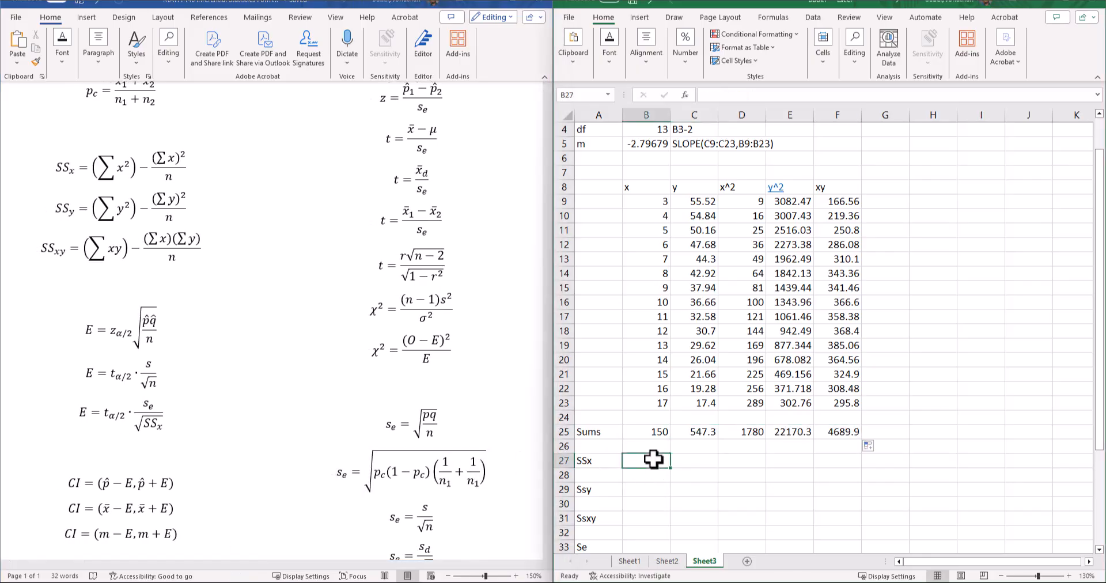
pyautogui.write('=')
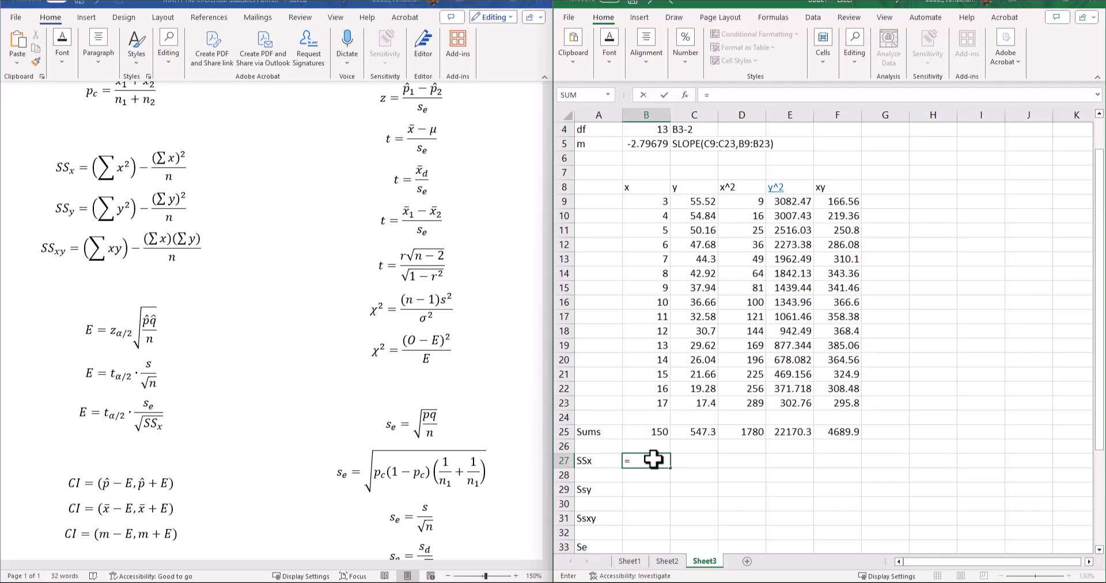
pyautogui.click(748, 431)
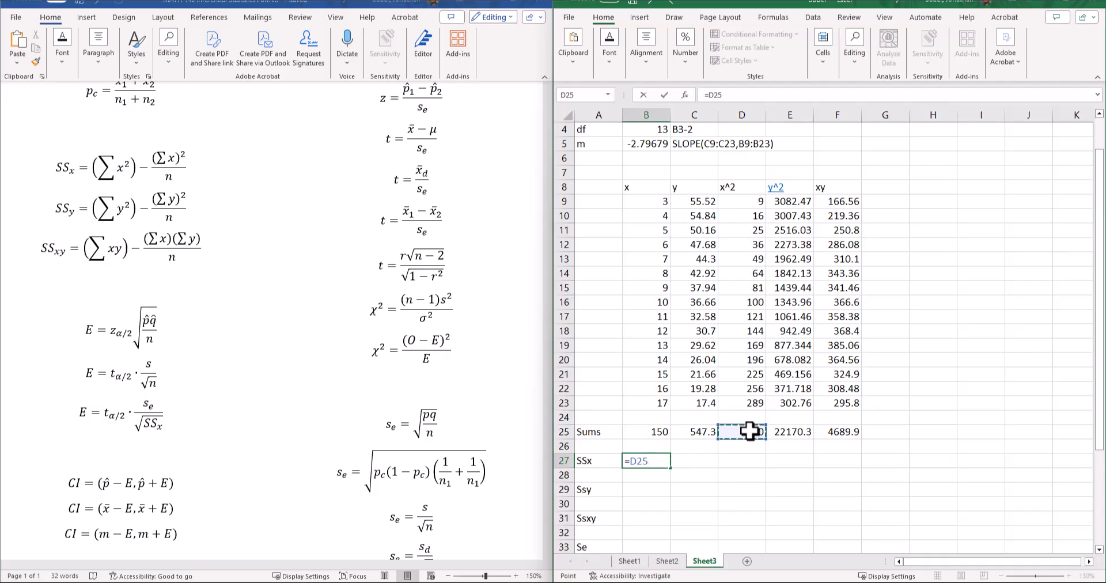
pyautogui.write('-')
pyautogui.click(660, 431)
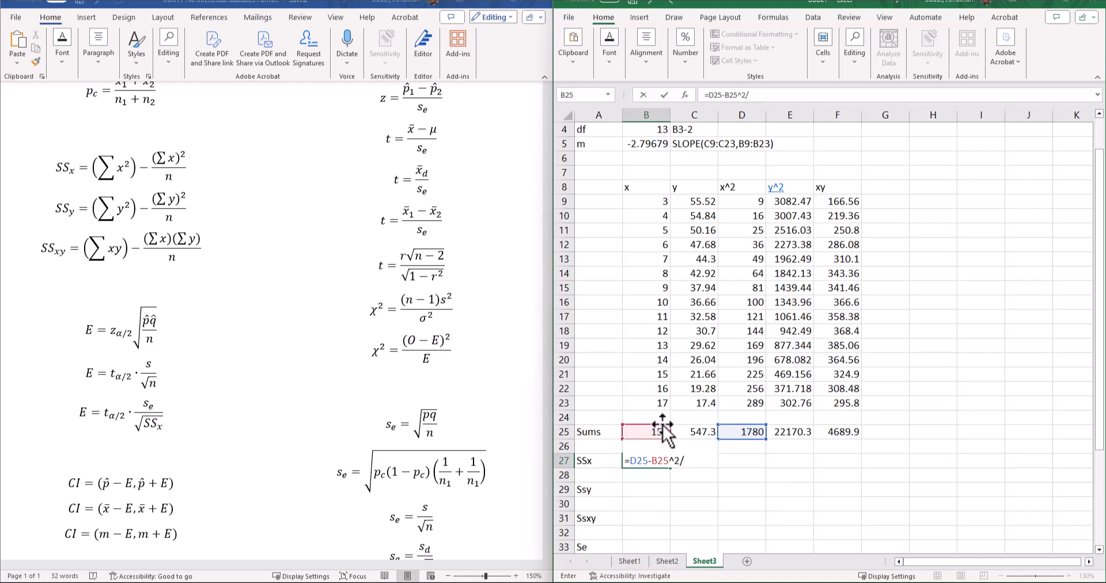
pyautogui.scroll(1, 655, 305)
pyautogui.click(655, 159)
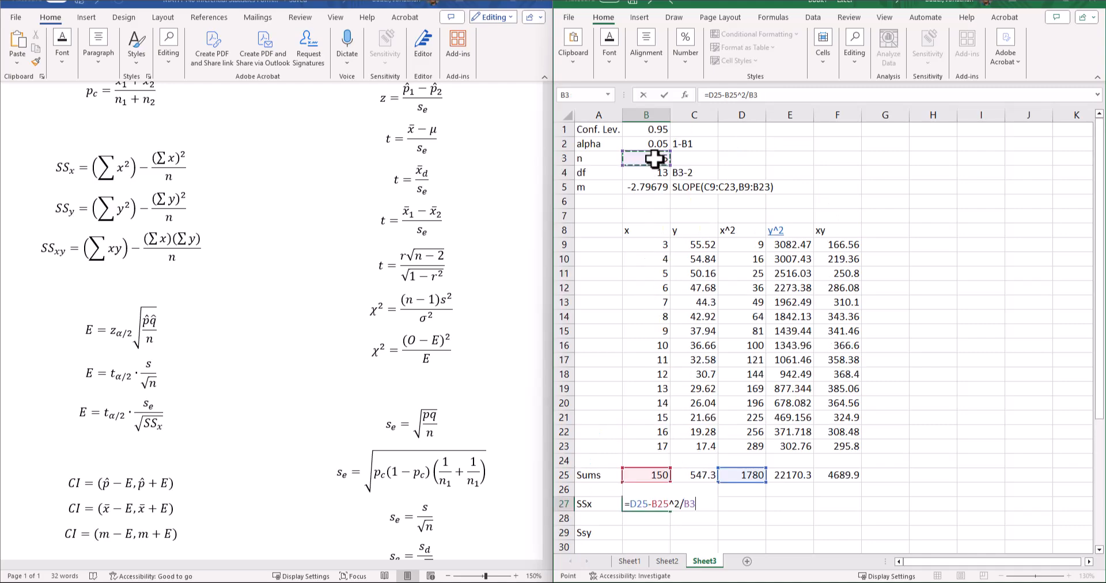
pyautogui.hotkey('ctrl', 'Return')
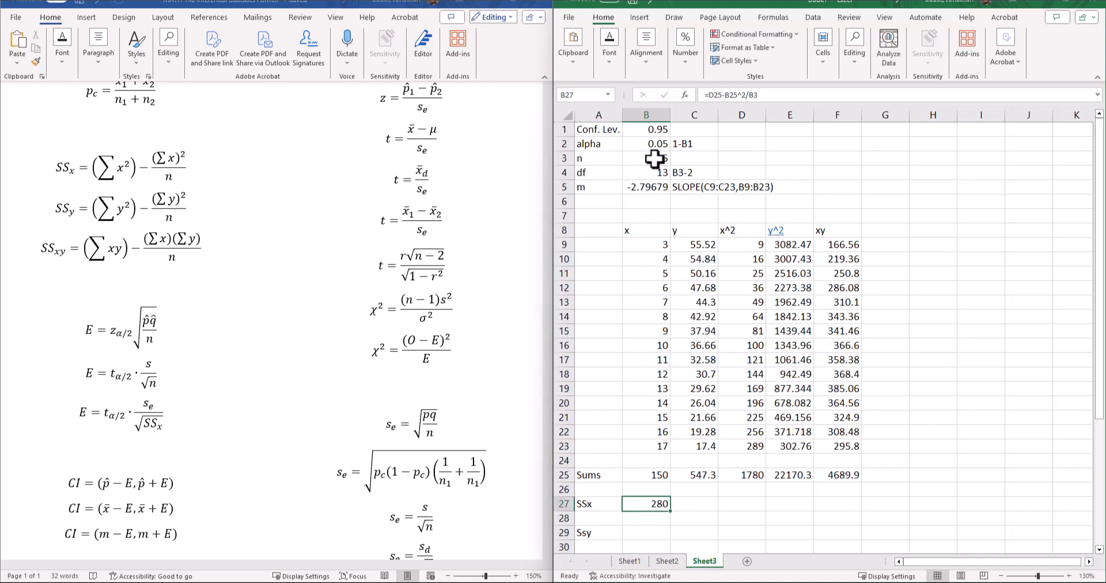
# Copy the SSx formula without its equals sign into C27 as the text D25-B25^2/B3.
pyautogui.moveTo(760, 95); pyautogui.dragTo(703, 98)
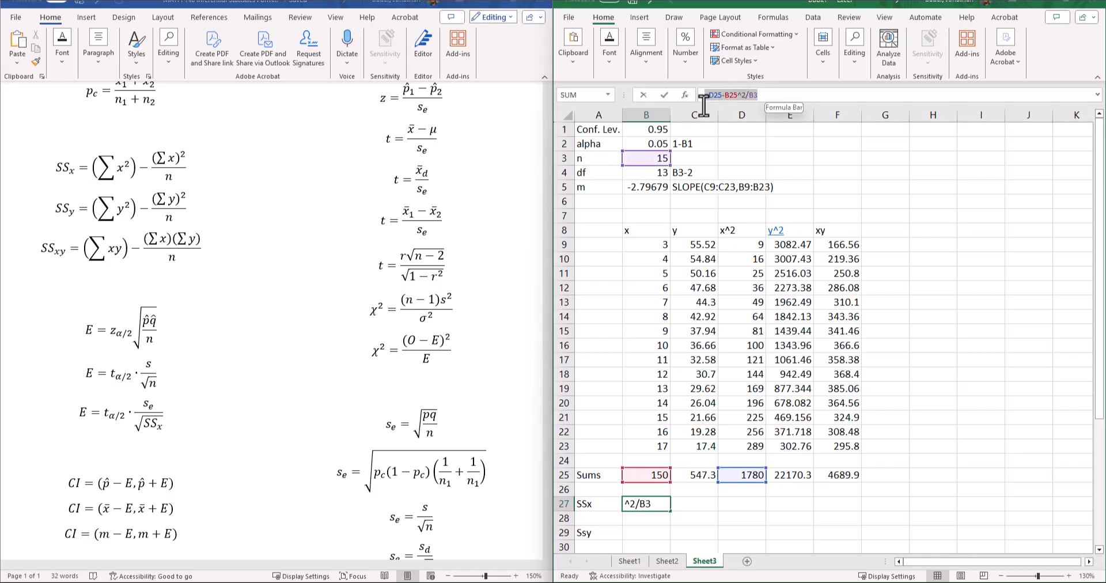
pyautogui.hotkey('ctrl', 'c')
pyautogui.press('Escape')
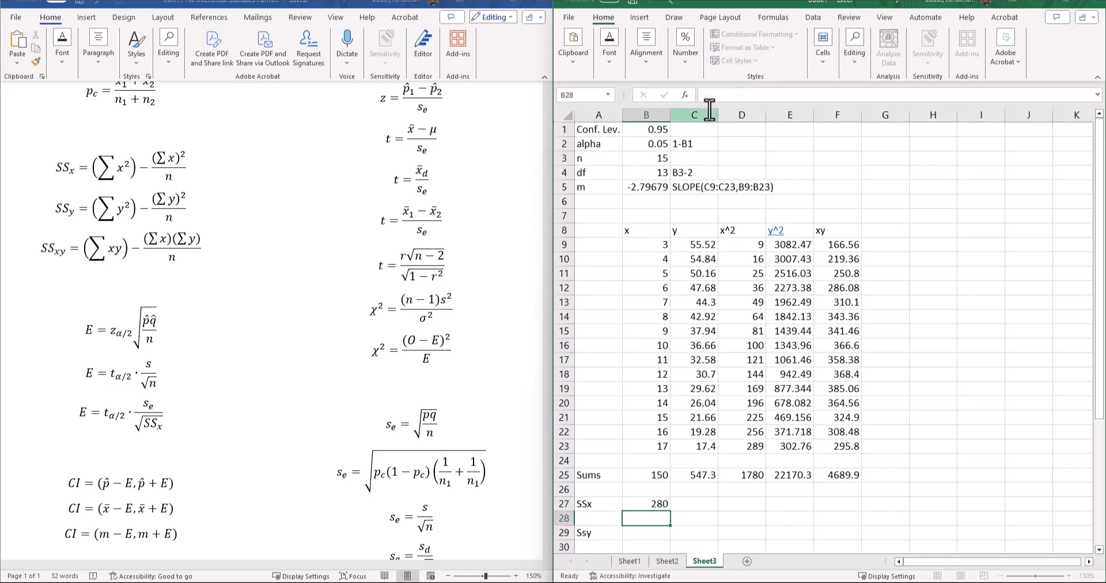
pyautogui.press('Right')
pyautogui.hotkey('ctrl', 'v')
# Calculate SSy in B29 with the formula =E25-C25^2/B3.
pyautogui.press('Down')
pyautogui.press('Down')
pyautogui.press('Left')
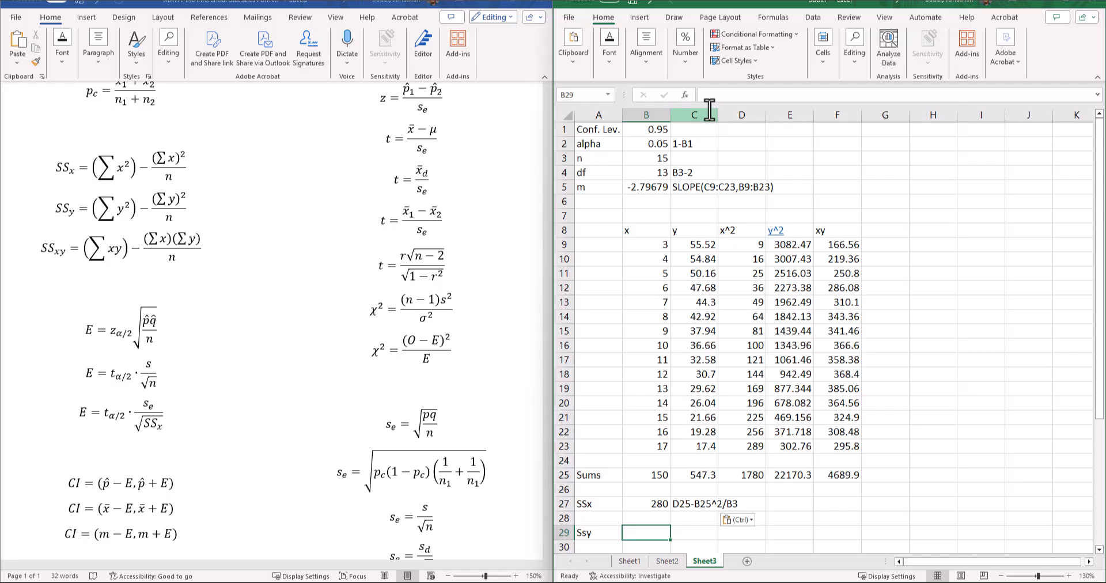
pyautogui.write('=')
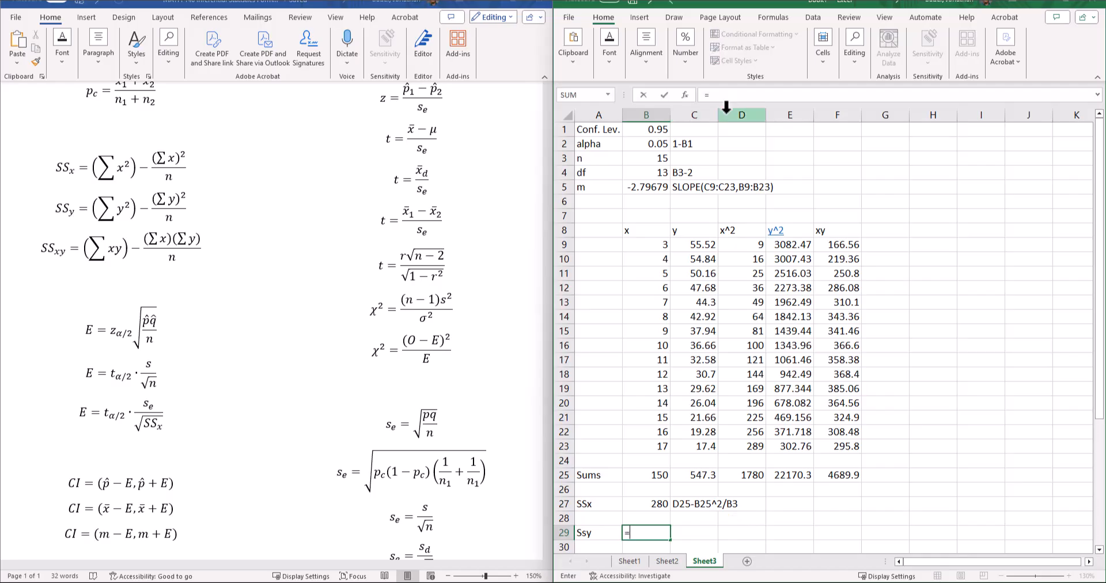
pyautogui.click(802, 474)
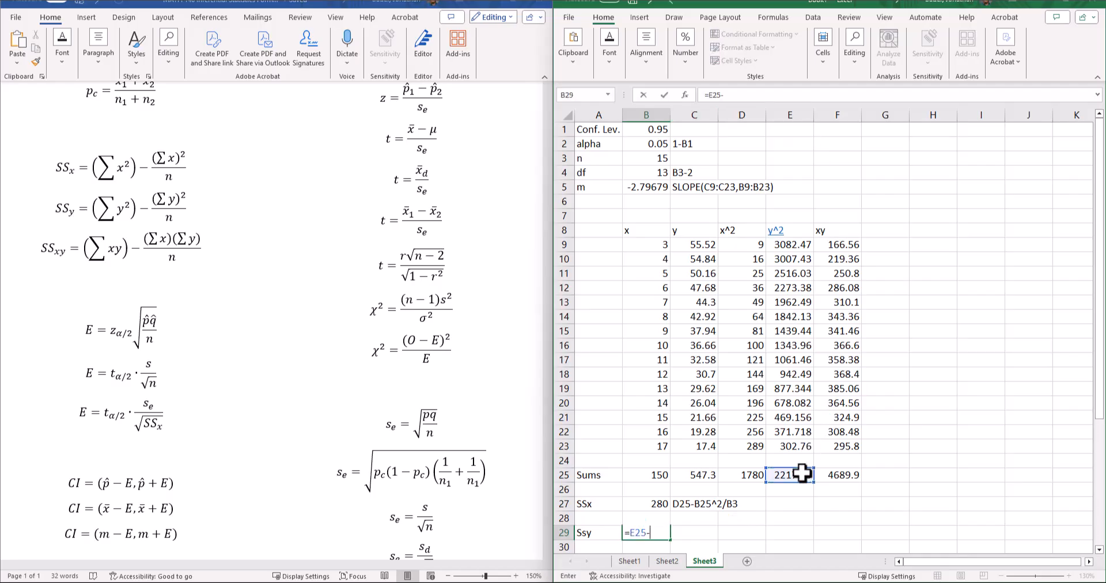
pyautogui.click(703, 475)
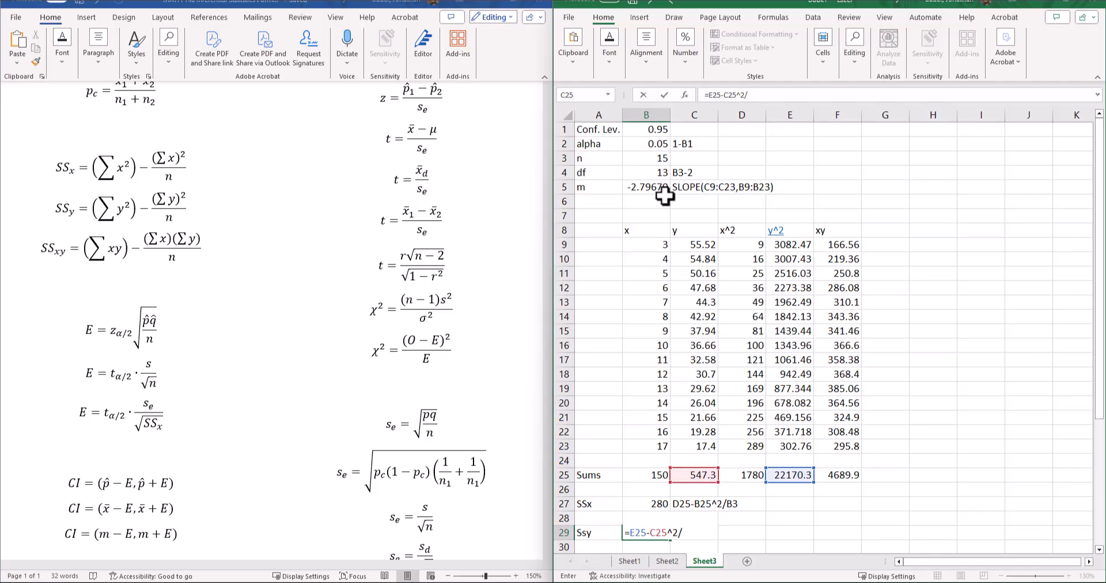
pyautogui.click(658, 159)
pyautogui.press('Return')
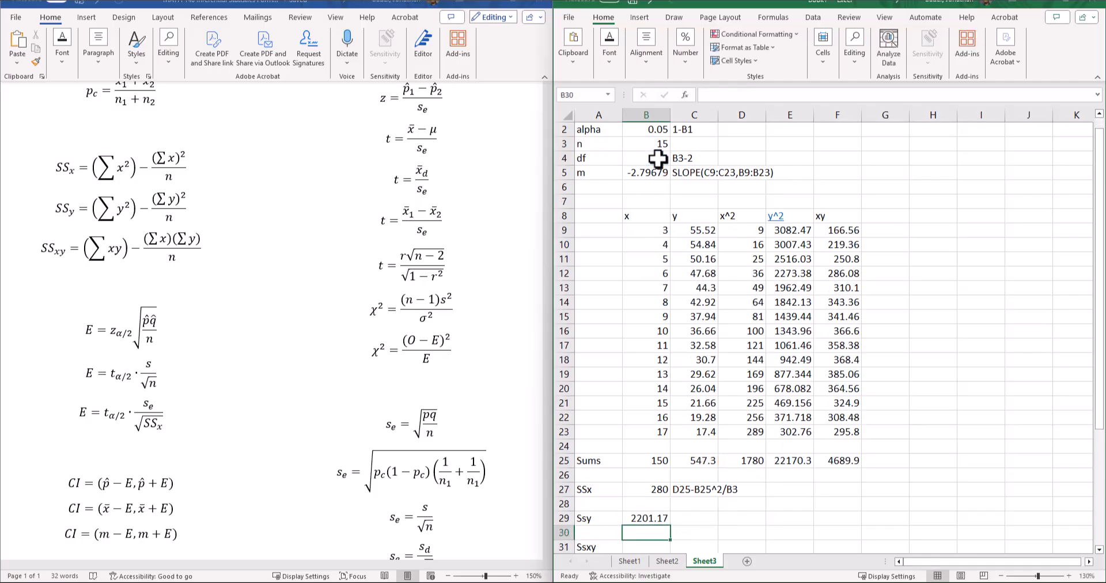
# Try to copy the SSy formula from B29 without its equals sign into C29.
pyautogui.press('Up')
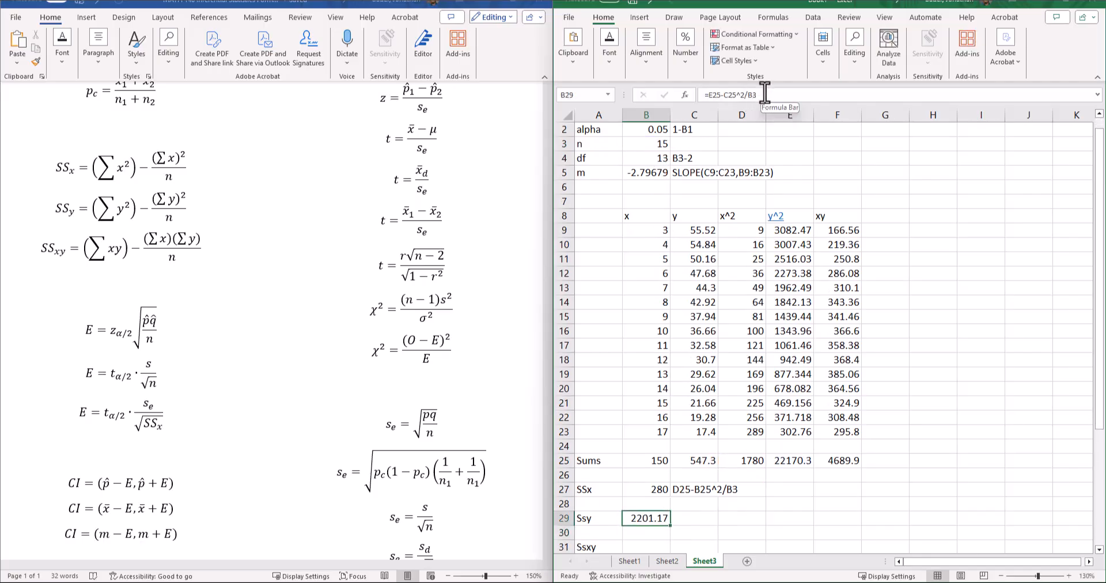
pyautogui.moveTo(759, 95); pyautogui.dragTo(703, 104)
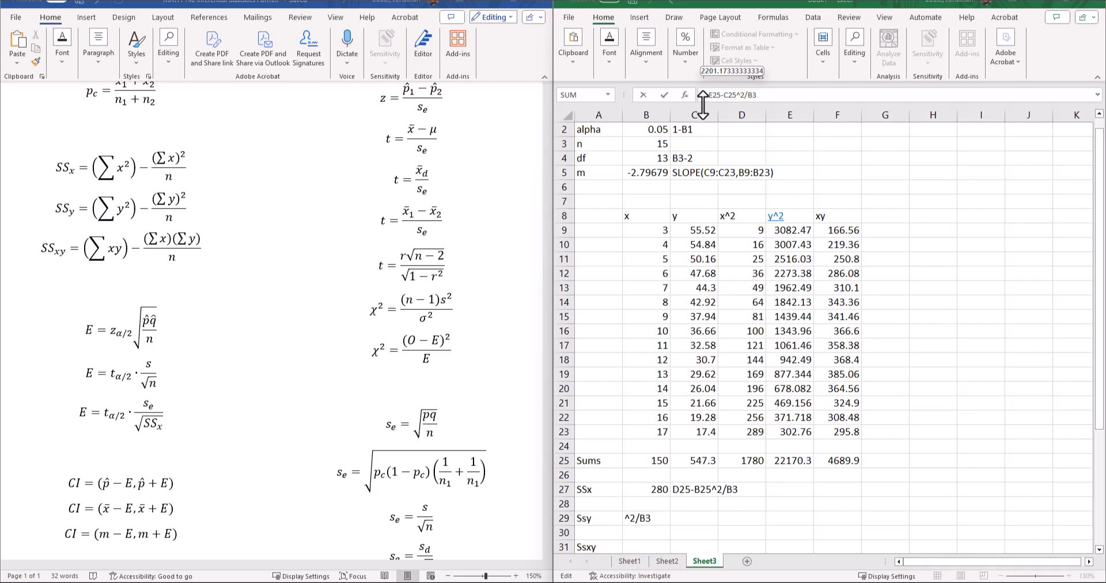
pyautogui.click(781, 97)
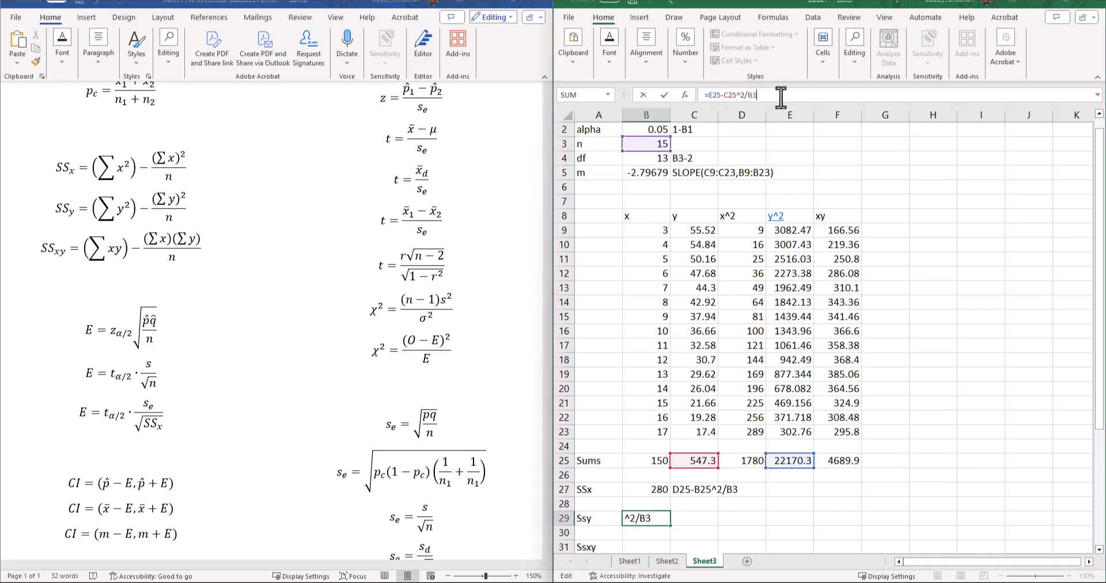
pyautogui.moveTo(776, 97); pyautogui.dragTo(711, 104)
pyautogui.hotkey('ctrl', 'c')
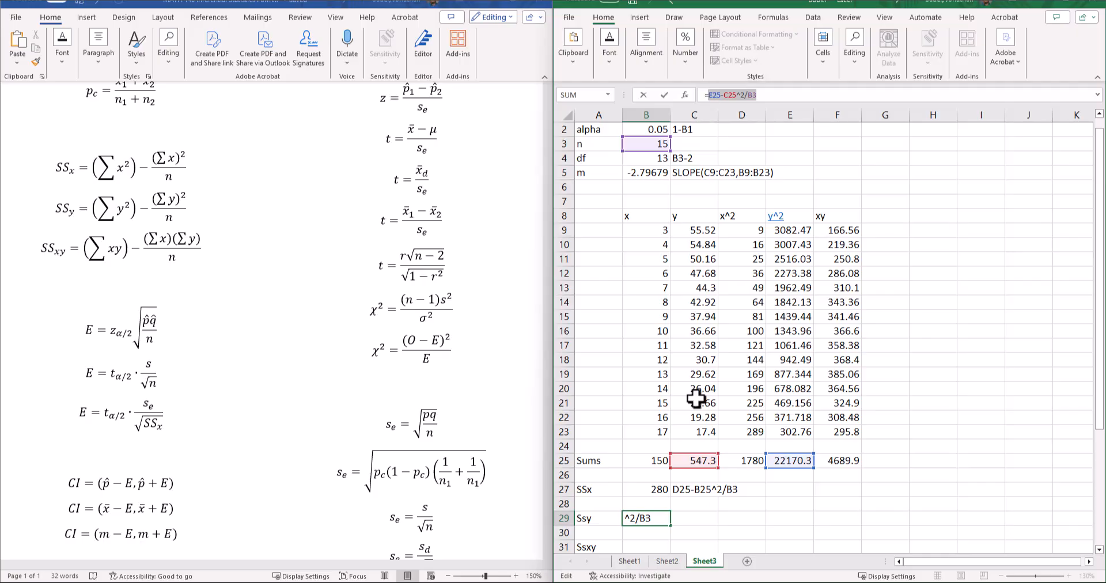
pyautogui.click(687, 520)
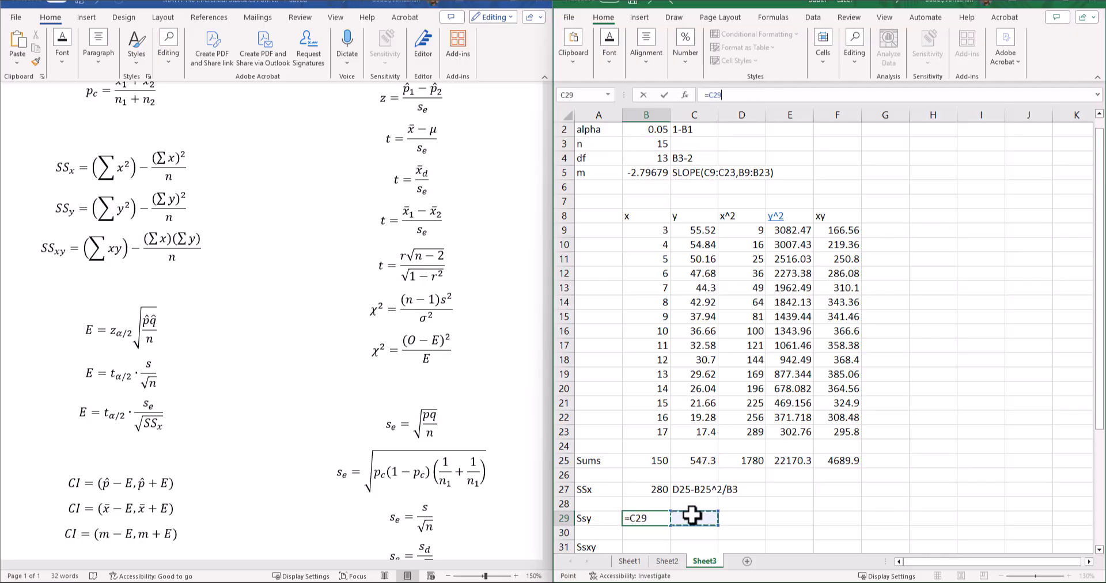
pyautogui.hotkey('ctrl', 'v')
pyautogui.press('Return')
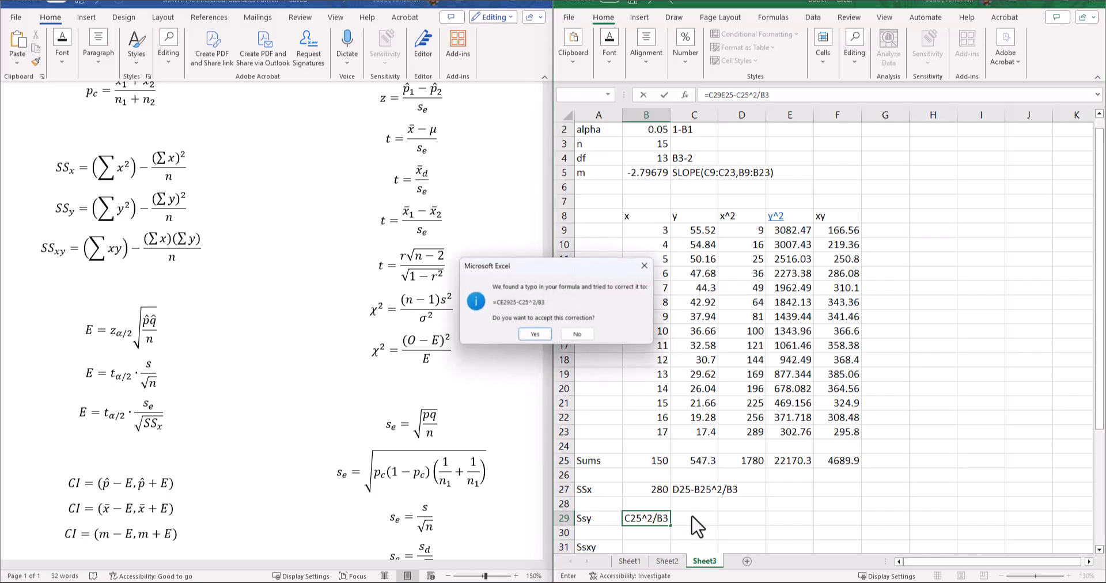
pyautogui.click(580, 333)
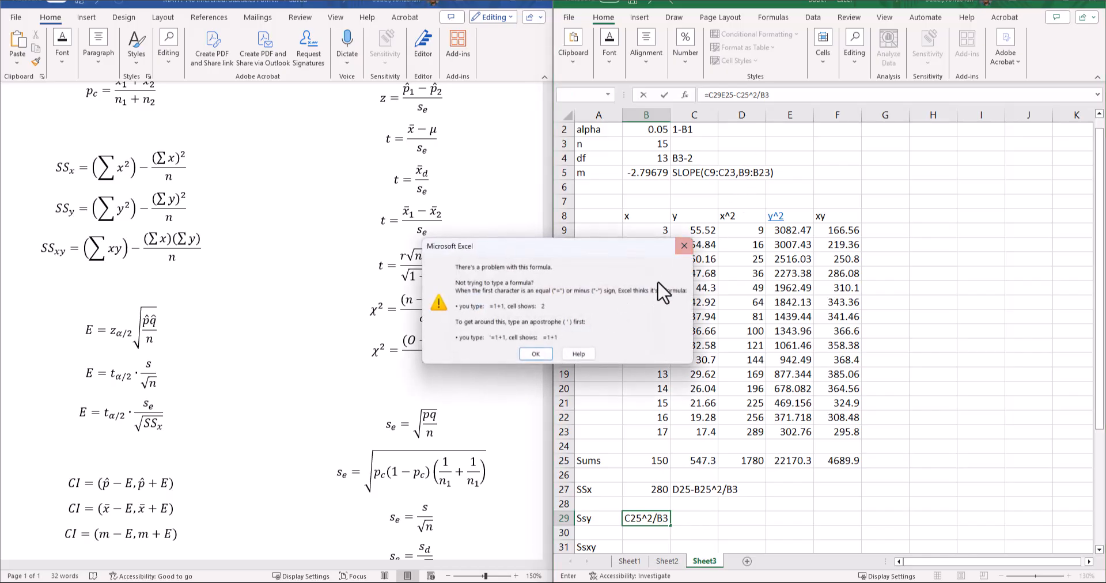
pyautogui.click(547, 350)
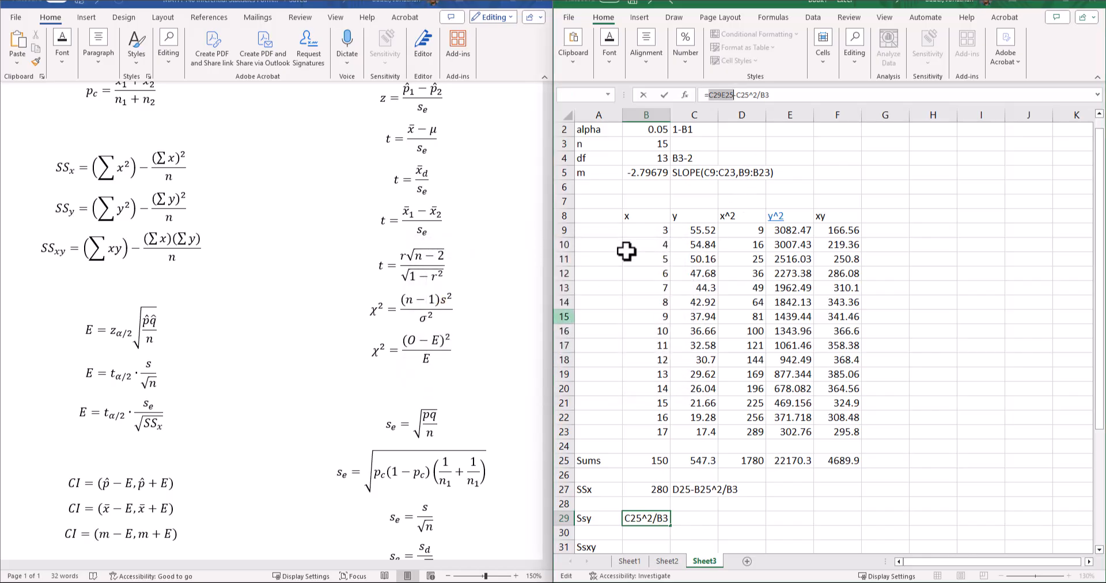
# Remove the stray C29 reference from the SSy formula in B29 so it reads =E25-C25^2/B3.
pyautogui.doubleClick(791, 94)
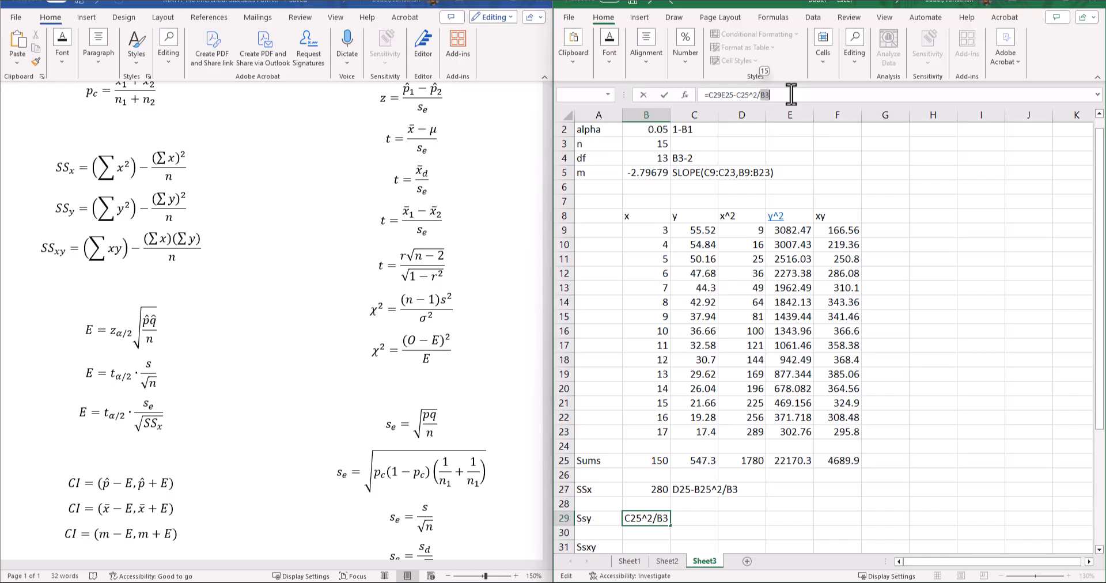
pyautogui.click(720, 95)
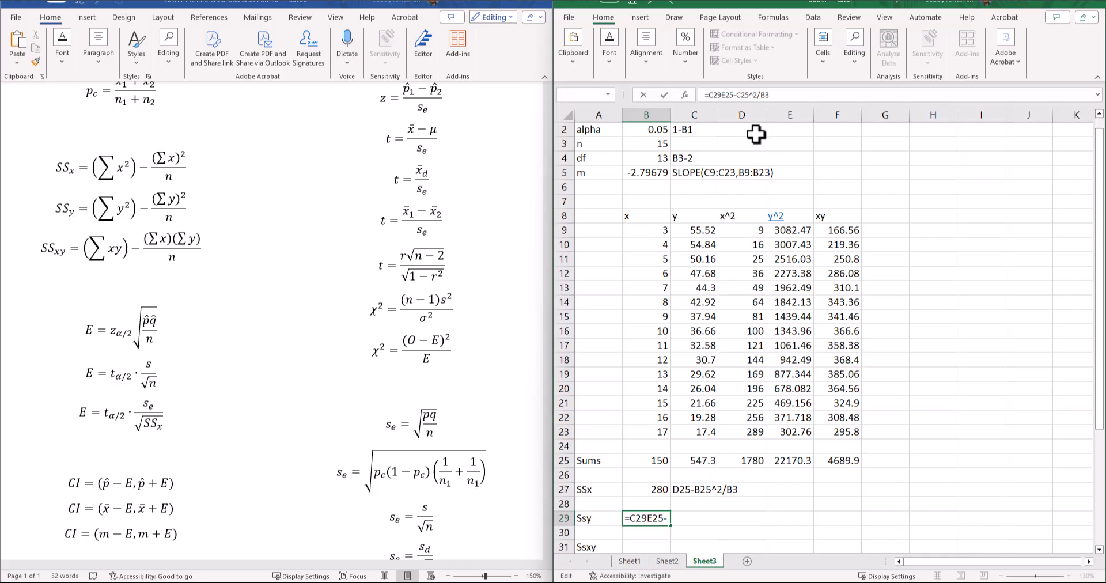
pyautogui.press('BackSpace')
pyautogui.press('BackSpace')
pyautogui.press('BackSpace')
pyautogui.press('Return')
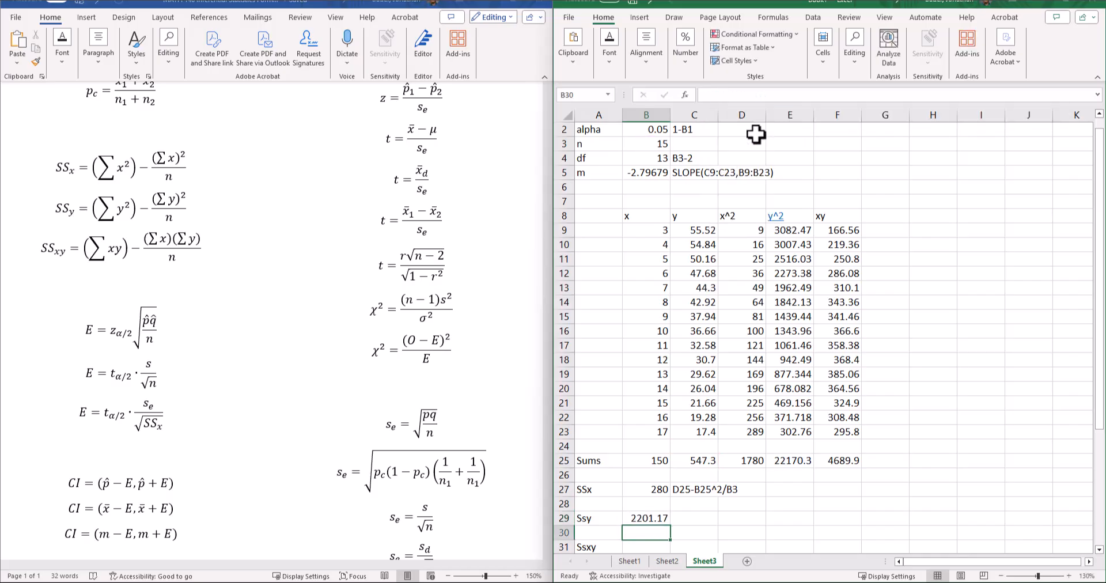
# Copy the SSy formula without its equals sign into C29 as the text E25-C25^2/B3.
pyautogui.press('Up')
pyautogui.click(757, 95)
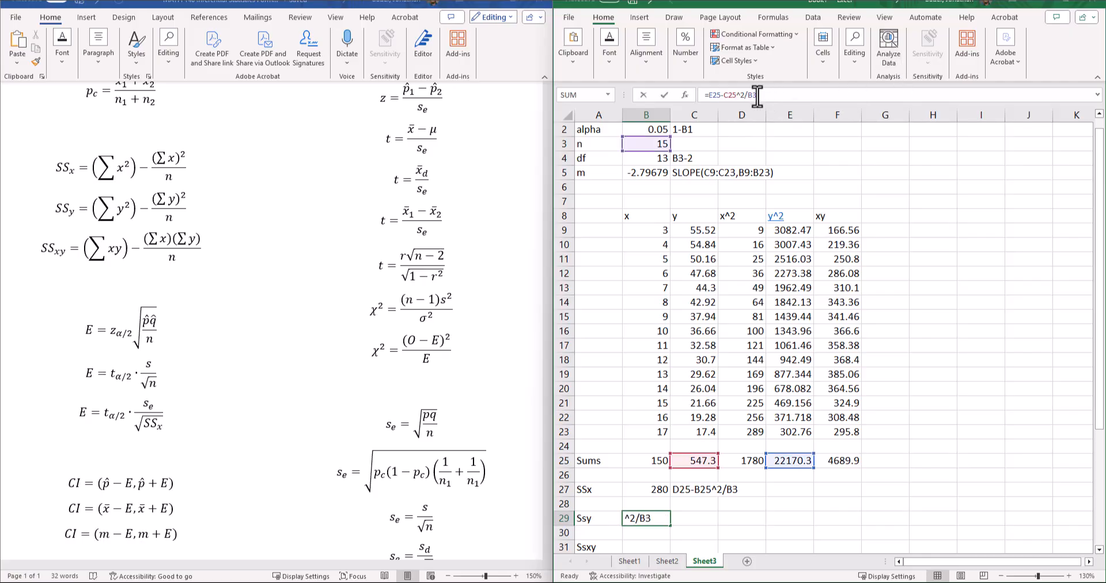
pyautogui.moveTo(757, 95); pyautogui.dragTo(703, 103)
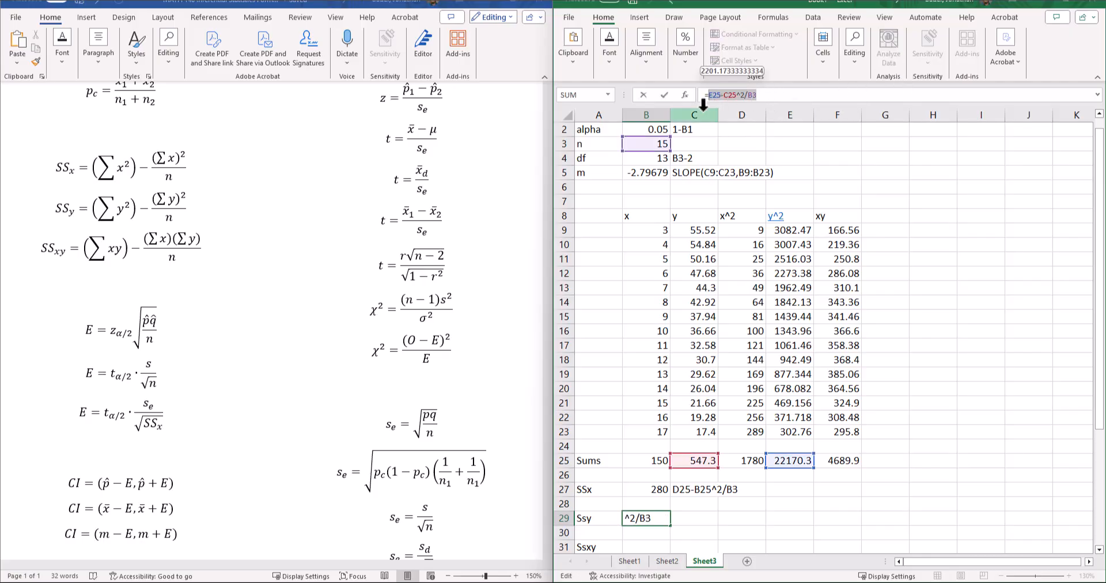
pyautogui.hotkey('ctrl', 'c')
pyautogui.press('Return')
pyautogui.press('Up')
pyautogui.press('Right')
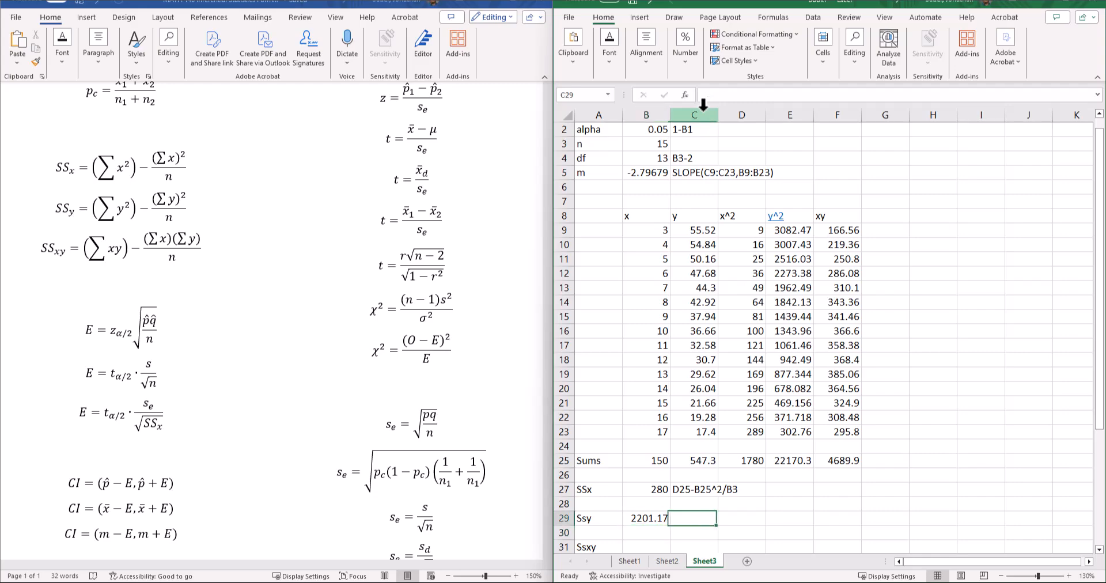
pyautogui.hotkey('ctrl', 'v')
# Calculate SSxy in B31 with the formula =F25-B25*C25/B3.
pyautogui.press('Down')
pyautogui.press('Down')
pyautogui.press('Left')
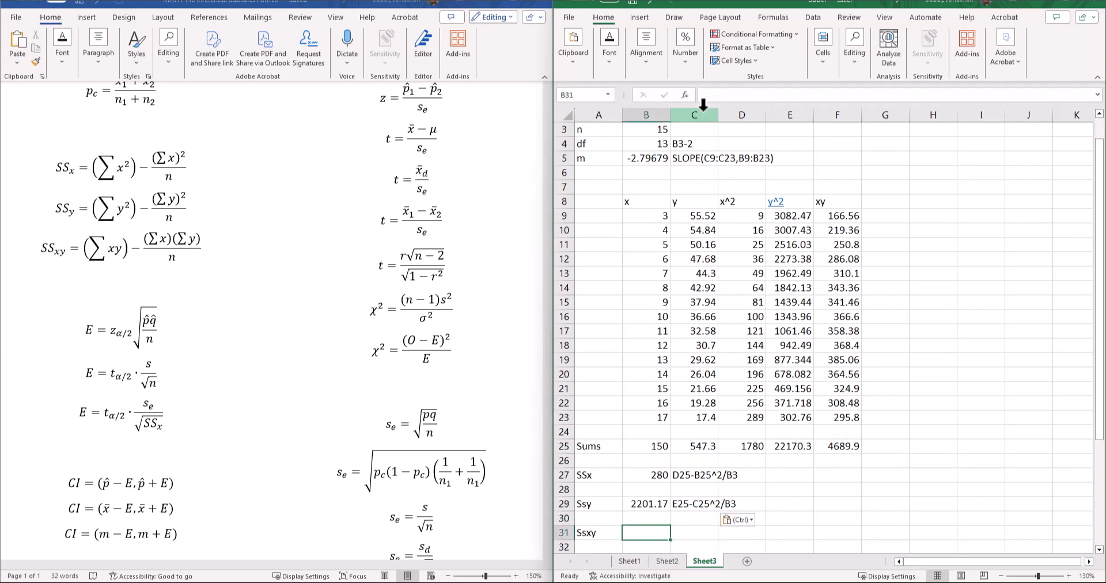
pyautogui.write('=')
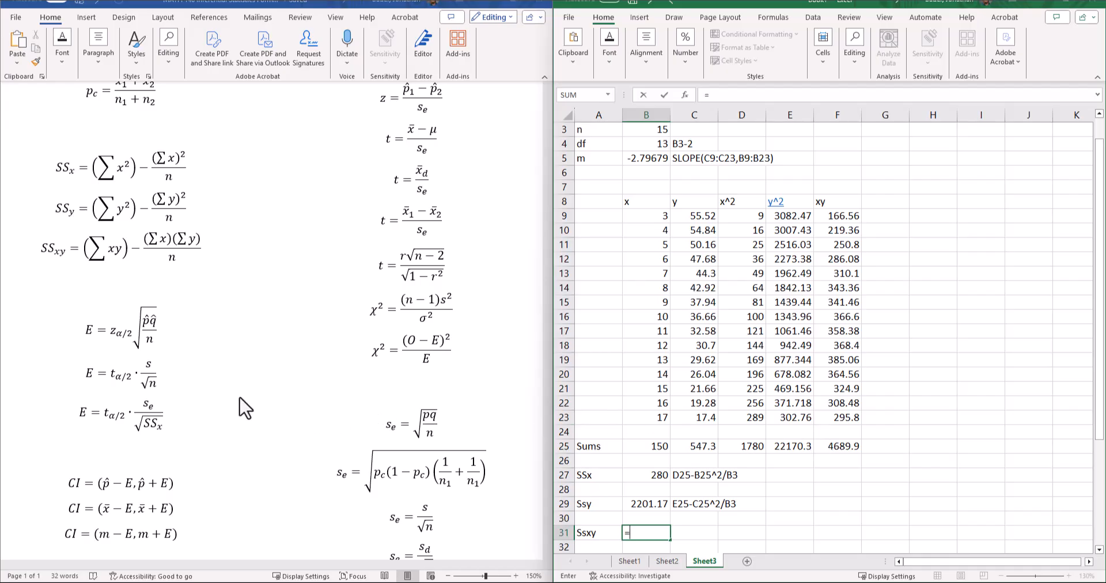
pyautogui.click(842, 443)
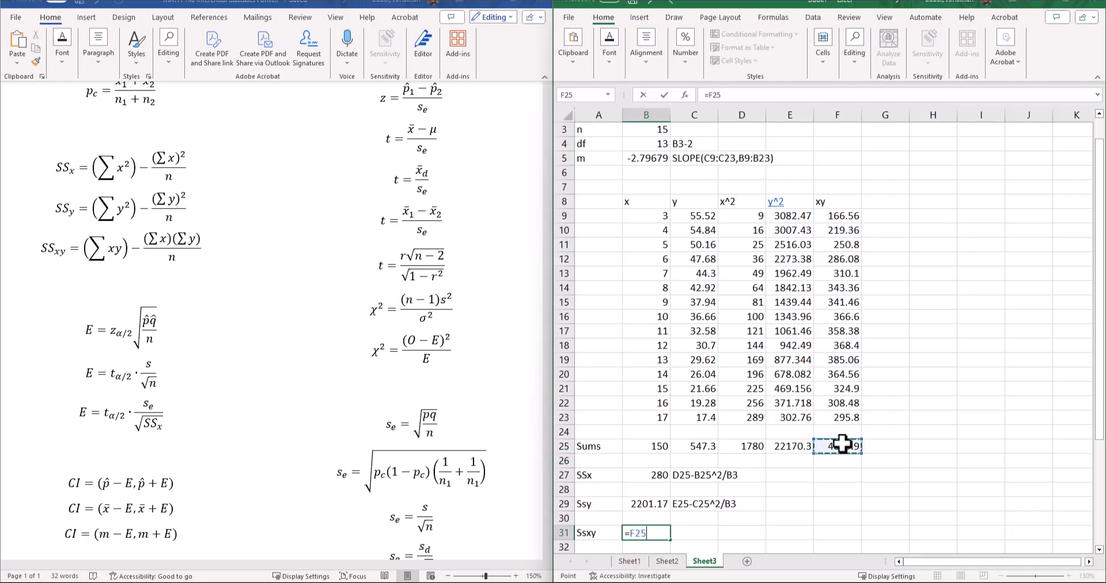
pyautogui.write('-')
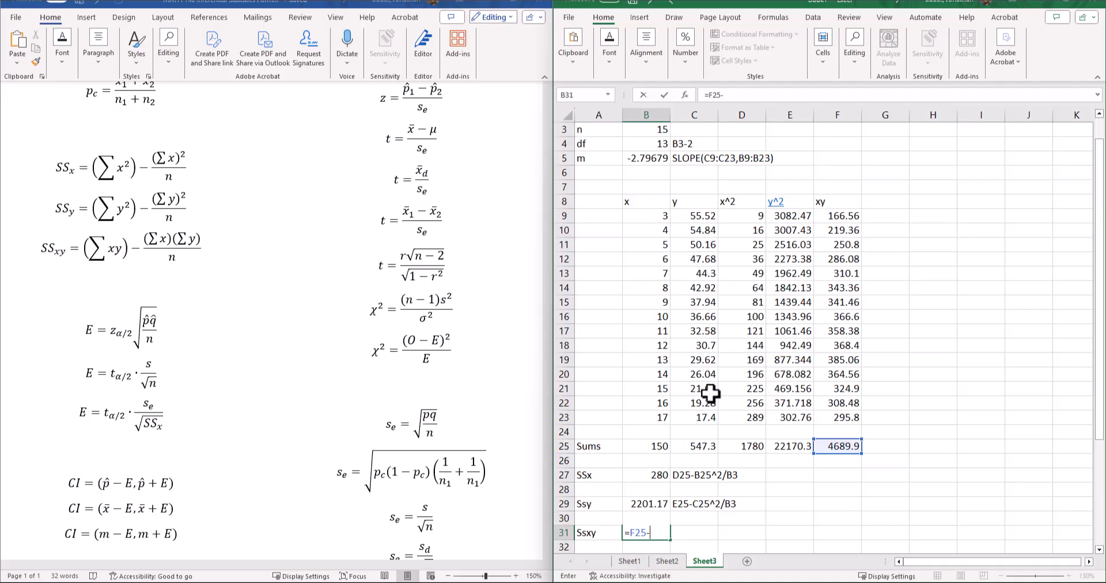
pyautogui.click(652, 446)
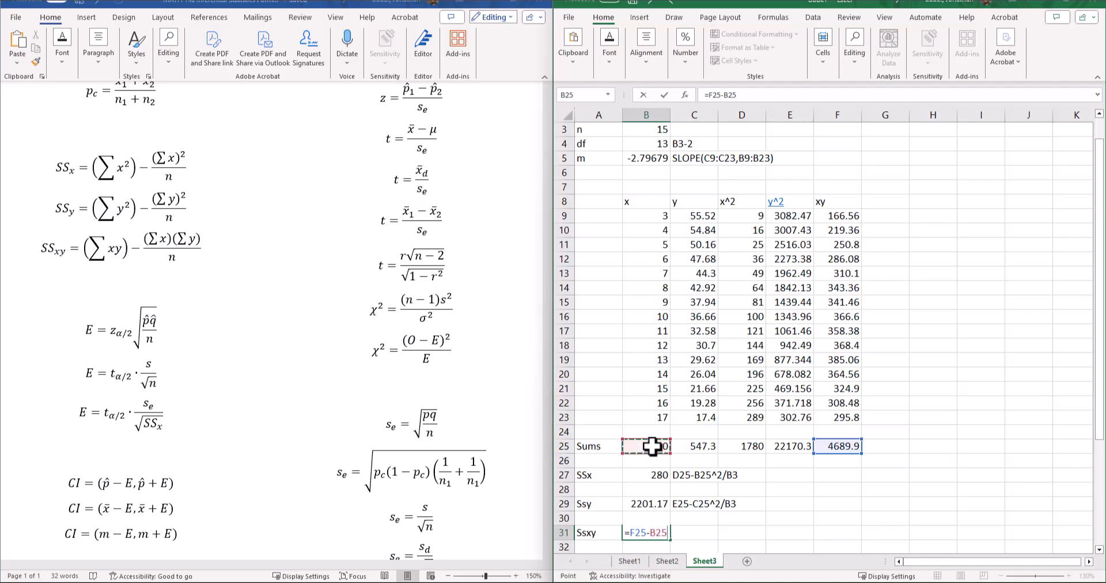
pyautogui.write('*')
pyautogui.click(701, 445)
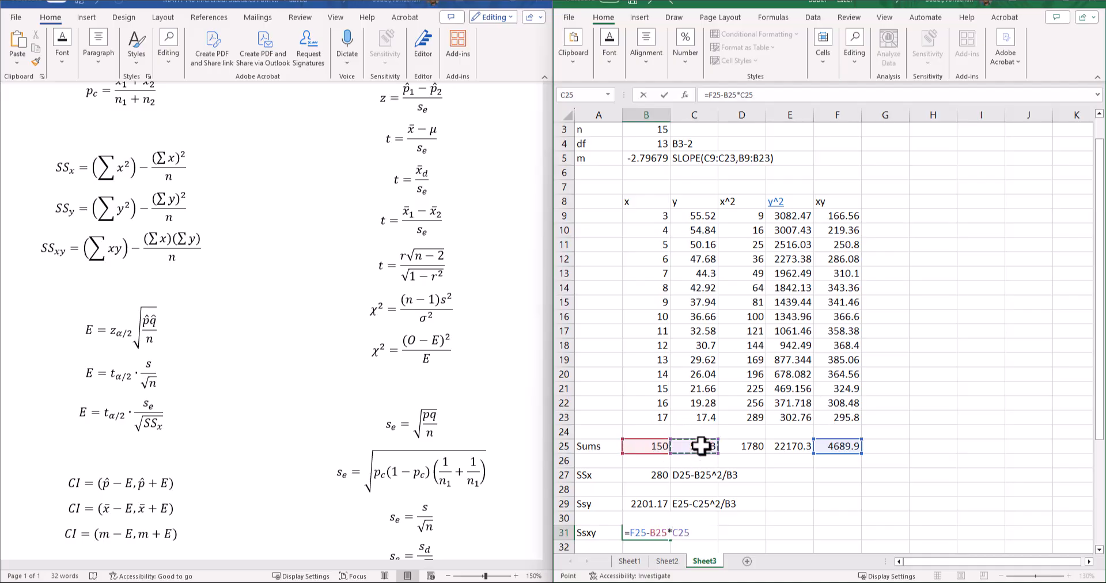
pyautogui.write('/')
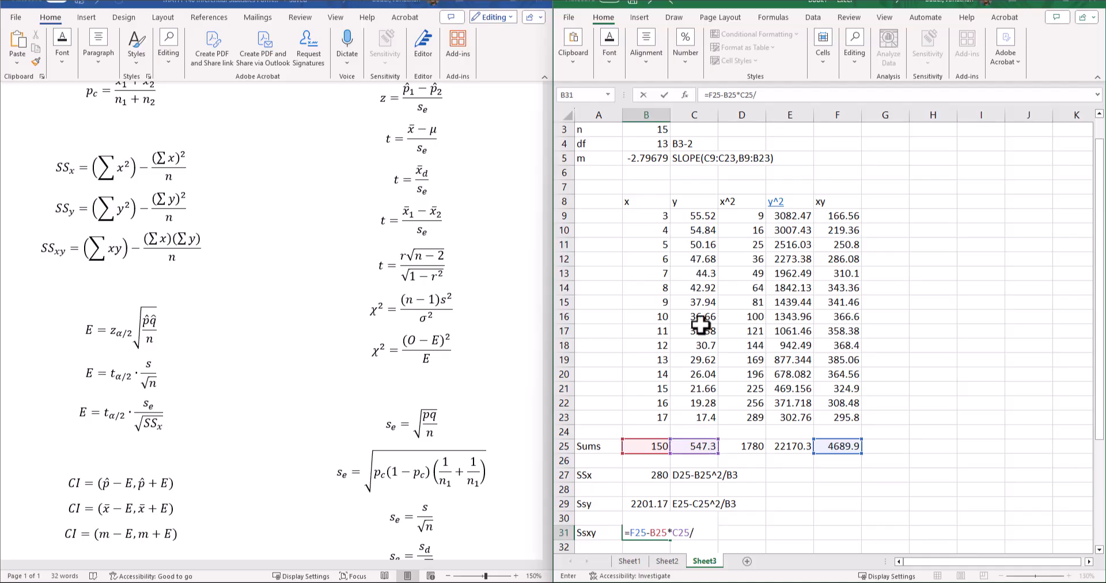
pyautogui.click(644, 128)
pyautogui.press('Return')
# Copy the SSxy formula without its equals sign into C31 as the text F25-B25*C25/B3.
pyautogui.click(642, 517)
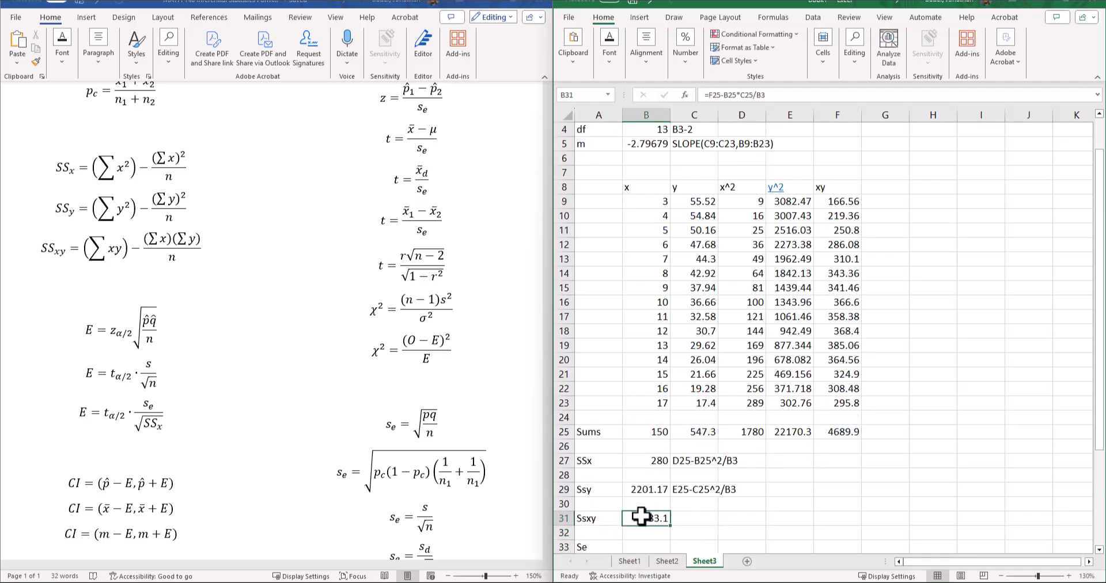
pyautogui.moveTo(766, 95); pyautogui.dragTo(709, 109)
pyautogui.hotkey('ctrl', 'c')
pyautogui.press('Escape')
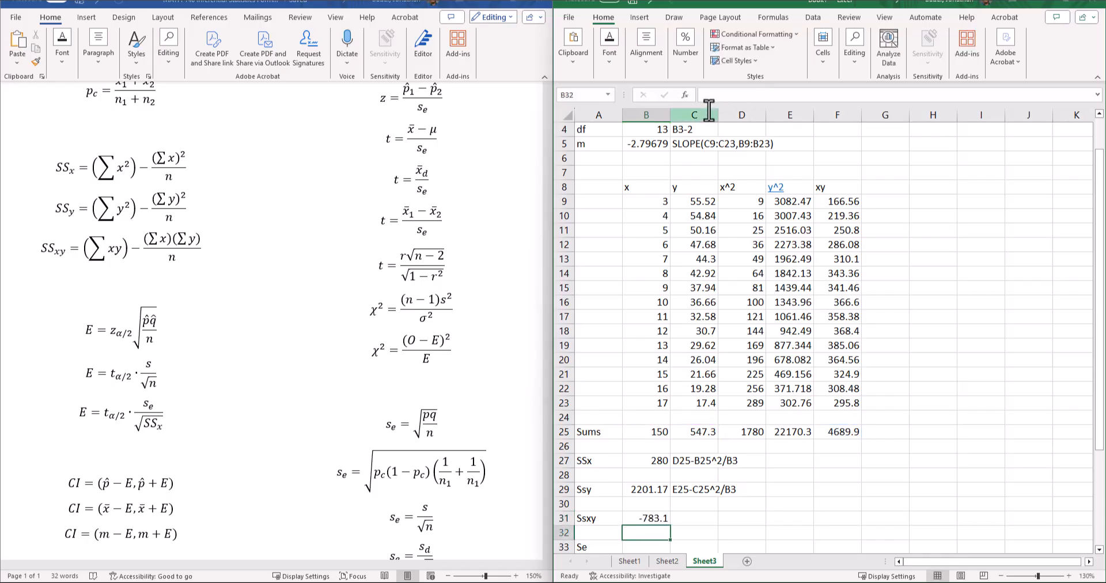
pyautogui.press('Right')
pyautogui.hotkey('ctrl', 'v')
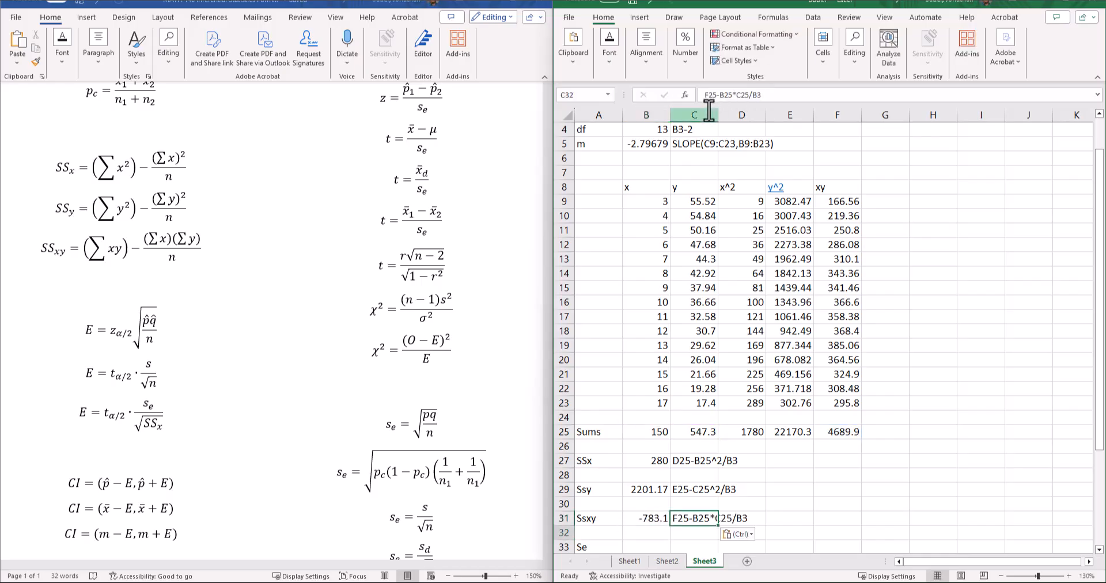
# Calculate Se in B33 with the formula =SQRT((B29-B5*B31)/B4), accepting the correction that adds the closing parenthesis.
pyautogui.press('Down')
pyautogui.press('Down')
pyautogui.press('Left')
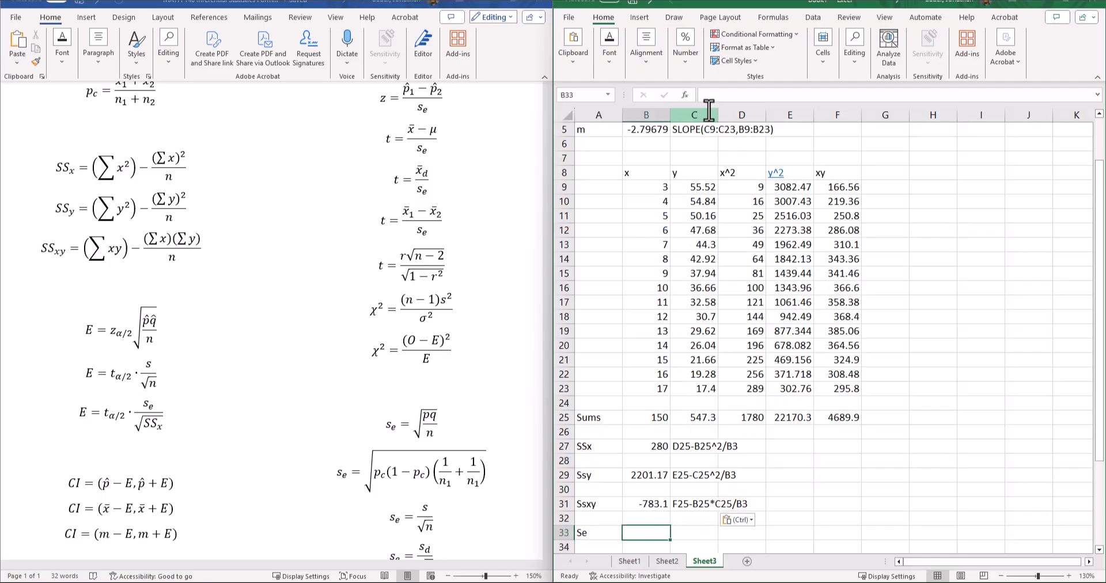
pyautogui.scroll(-2, 476, 383)
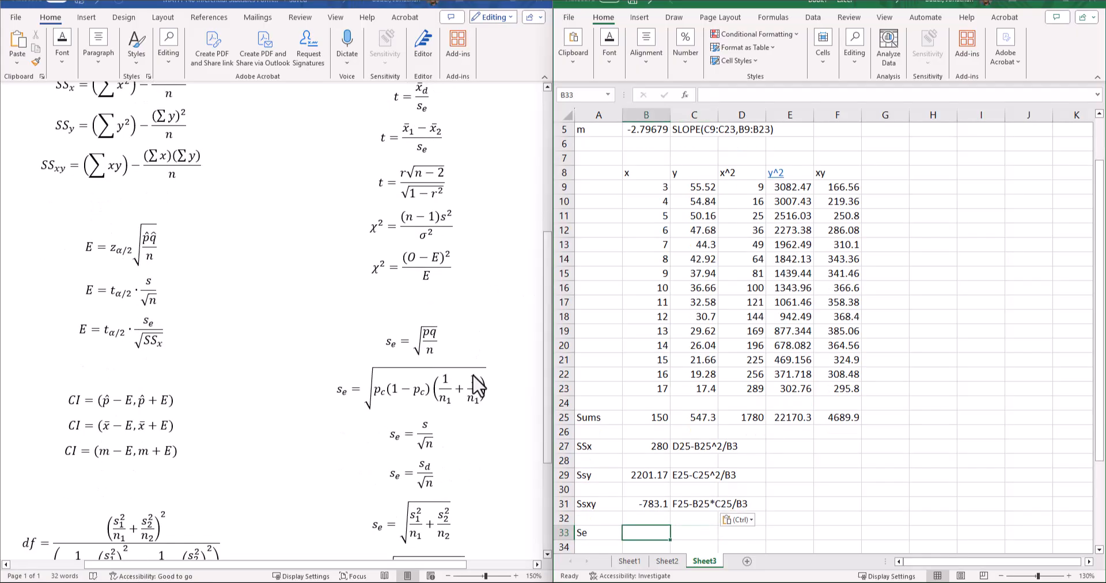
pyautogui.scroll(-1, 473, 380)
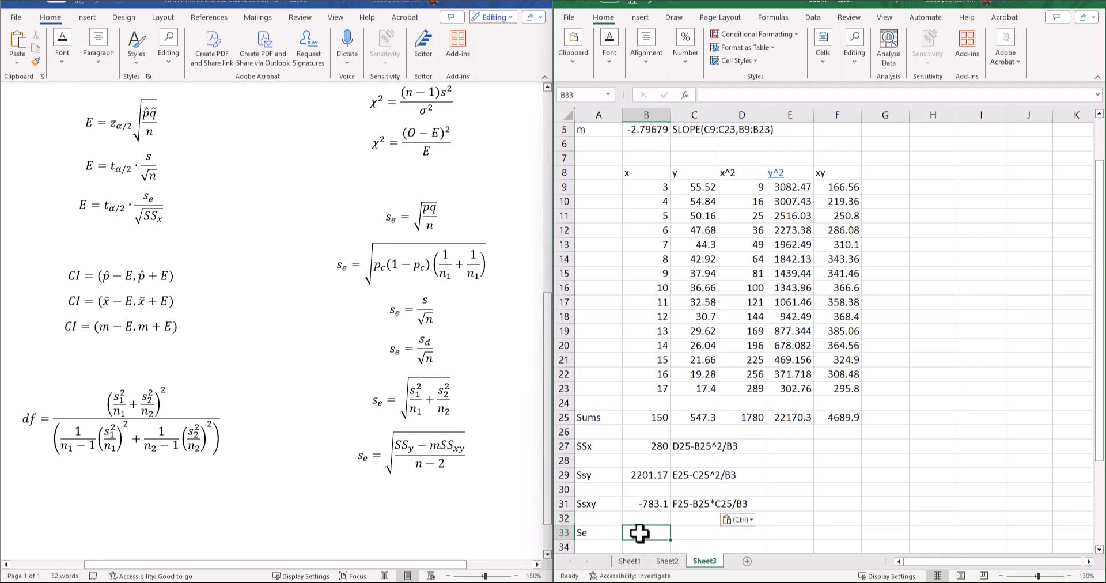
pyautogui.write('=sqr')
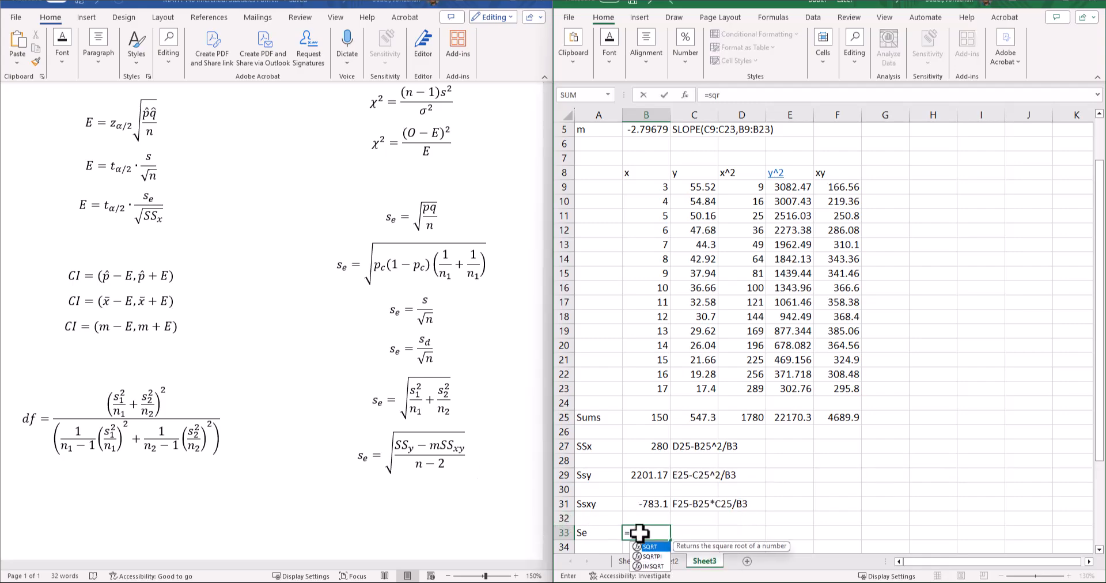
pyautogui.write('t((')
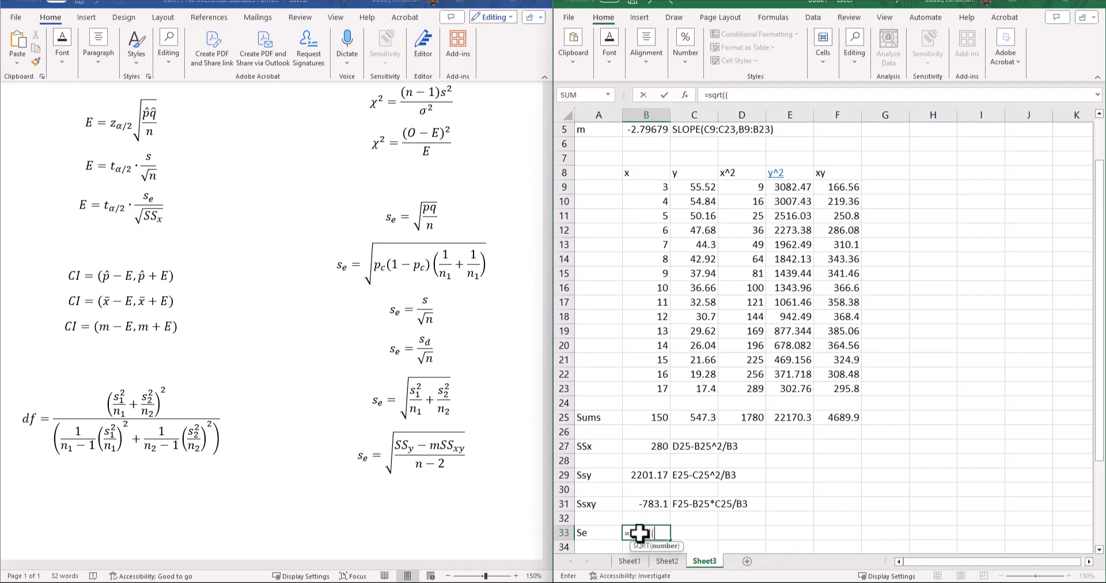
pyautogui.click(649, 477)
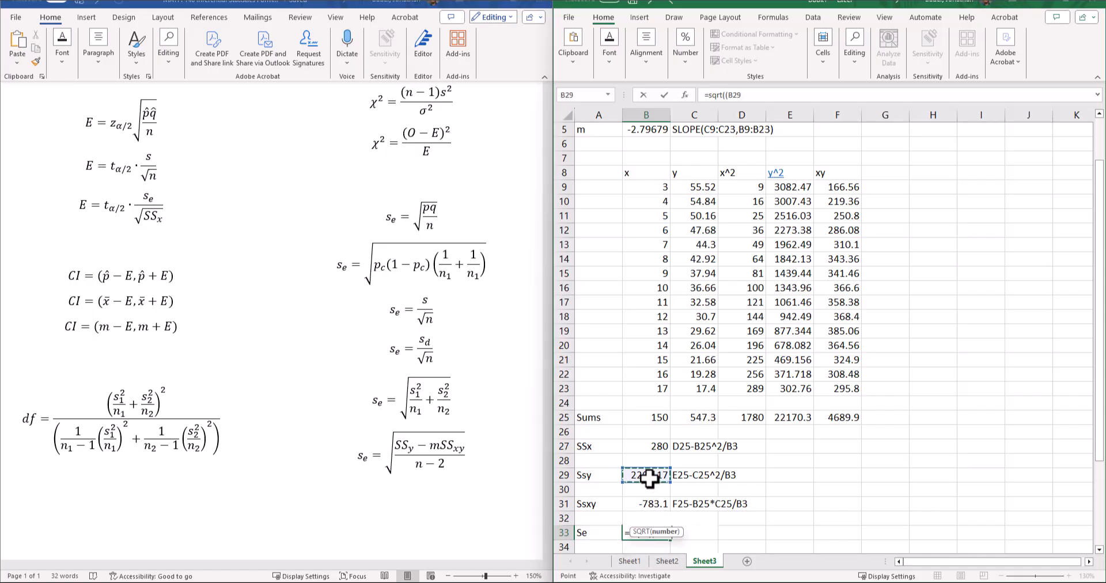
pyautogui.write('-')
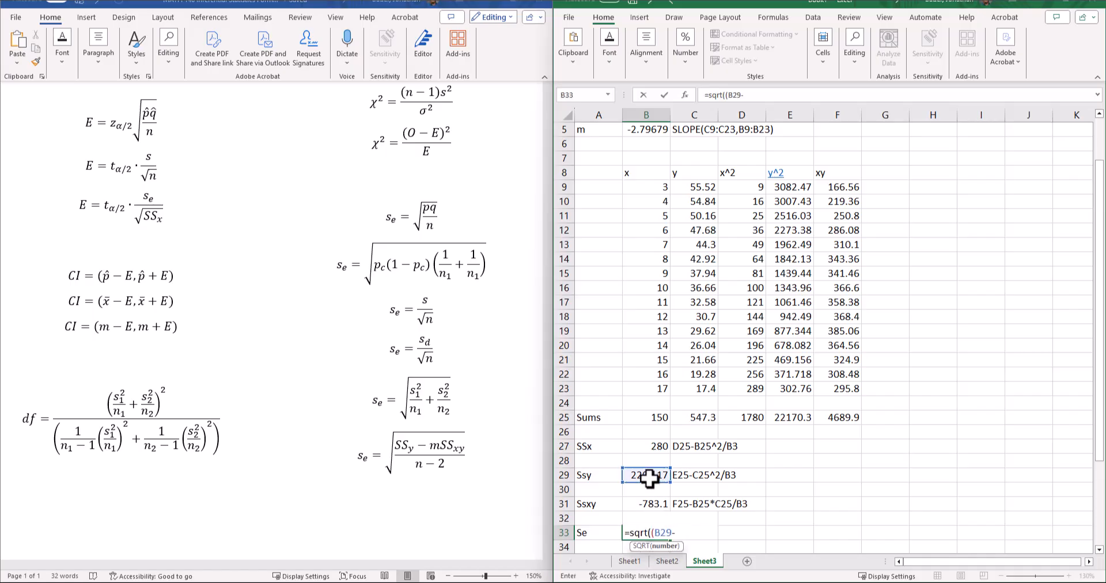
pyautogui.click(650, 132)
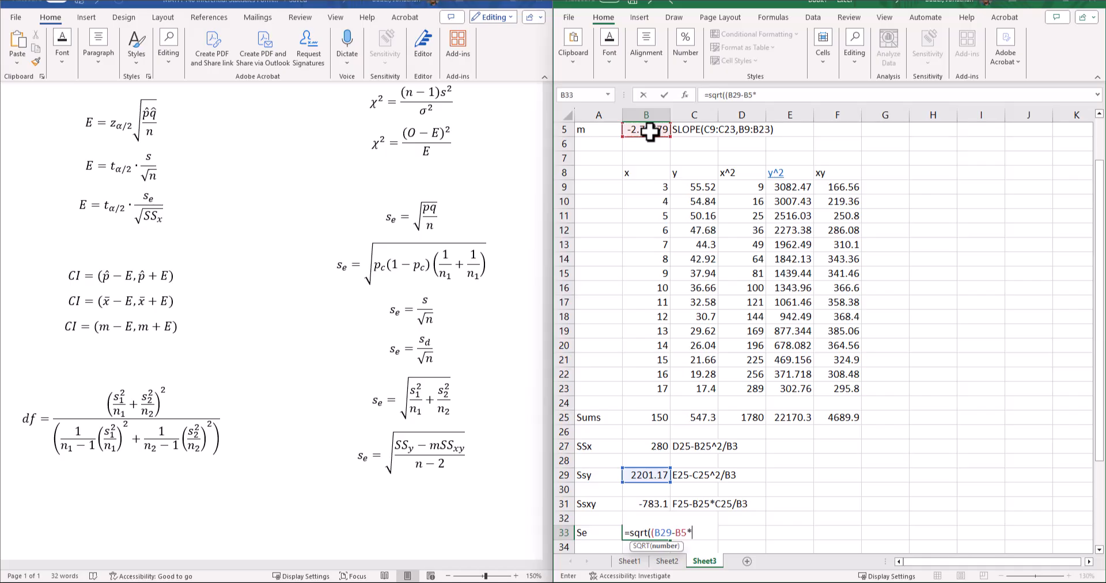
pyautogui.write('*')
pyautogui.click(649, 503)
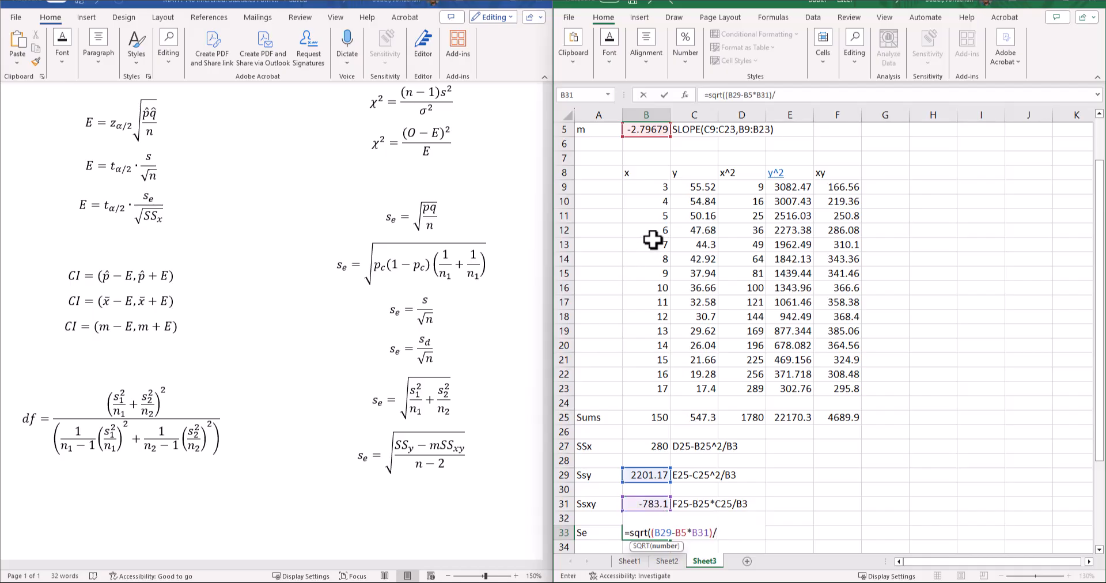
pyautogui.scroll(1, 651, 239)
pyautogui.write(')/')
pyautogui.click(646, 156)
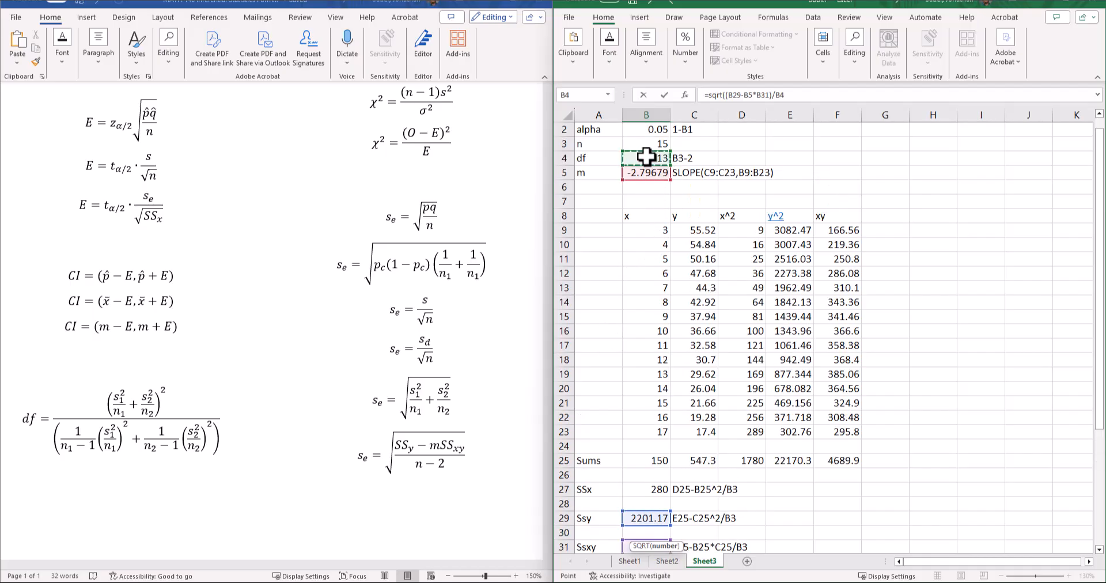
pyautogui.press('Return')
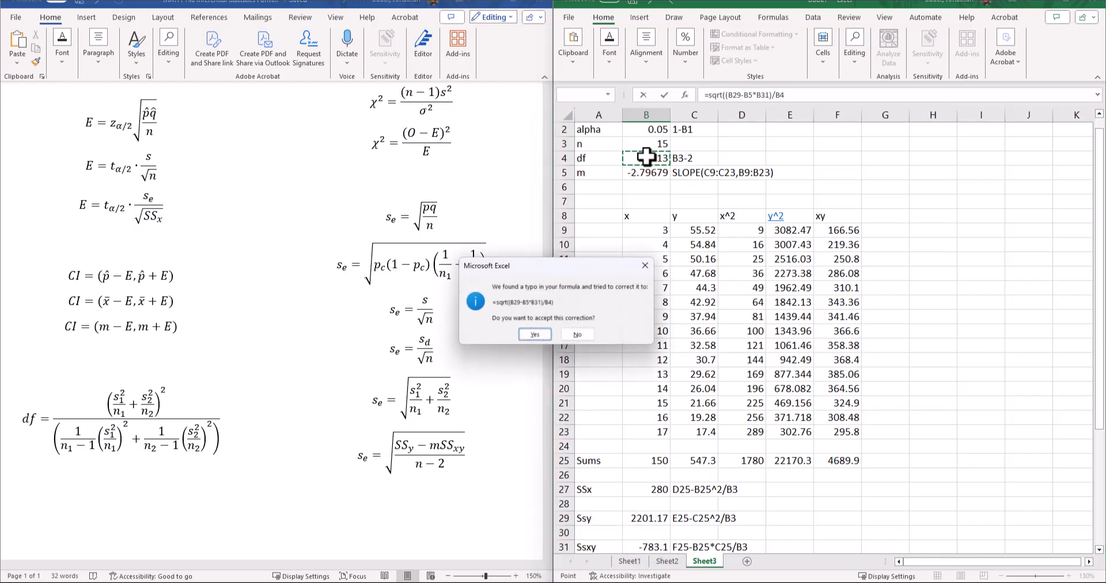
pyautogui.click(534, 335)
# Calculate the two-tailed critical value in B35 with the formula =T.INV.2T(B2,B4), using alpha and the degrees of freedom.
pyautogui.scroll(-2, 659, 461)
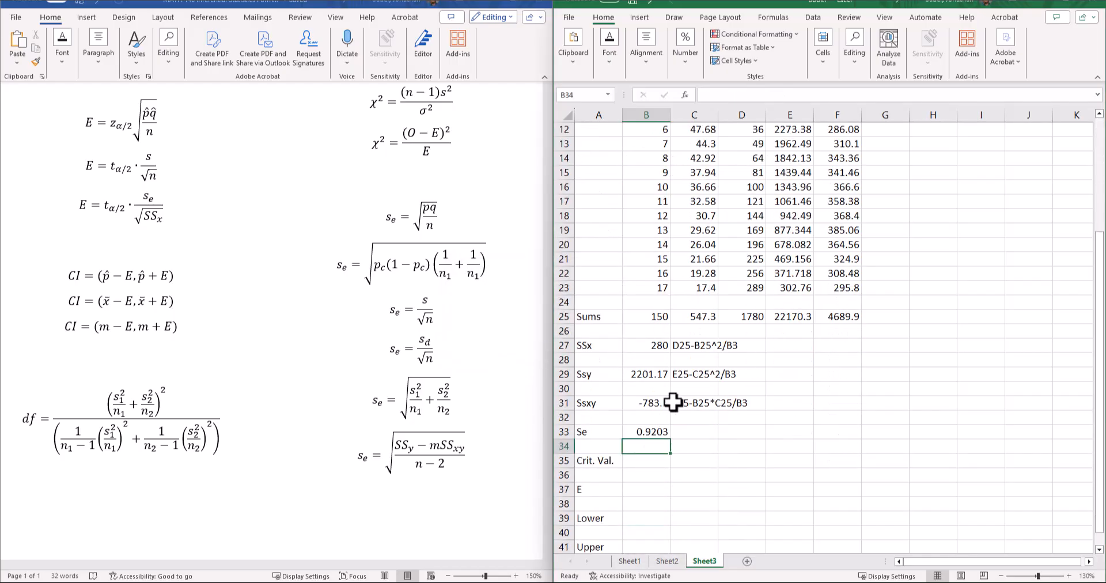
pyautogui.click(659, 461)
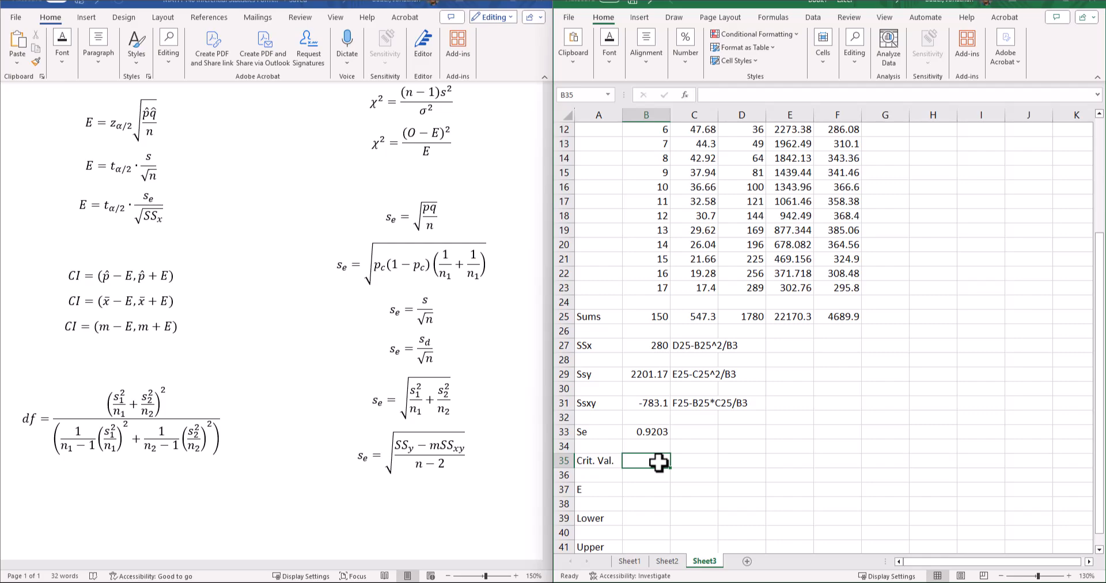
pyautogui.write('=t')
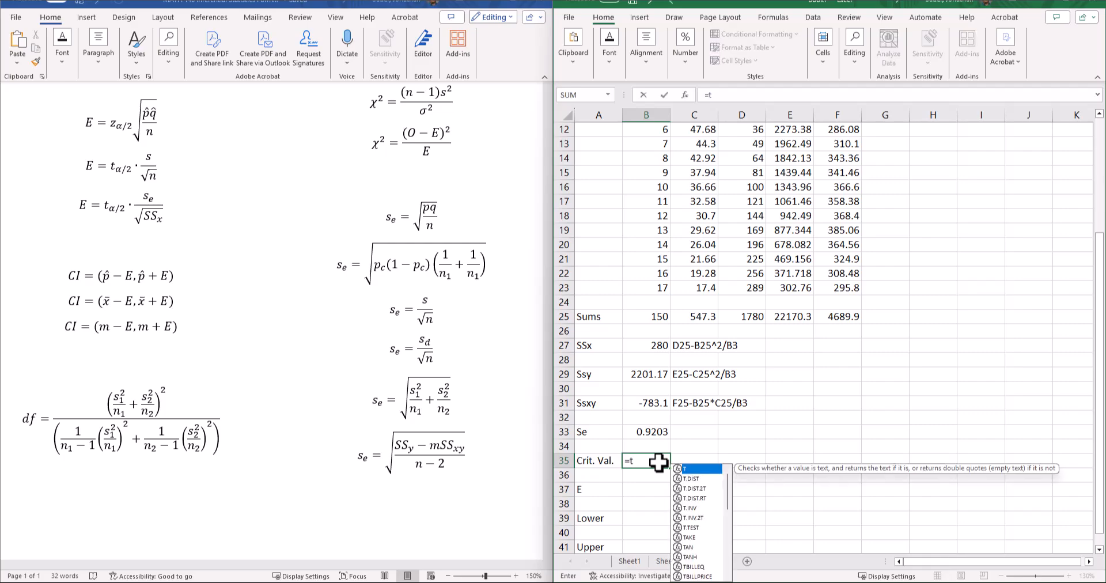
pyautogui.doubleClick(693, 517)
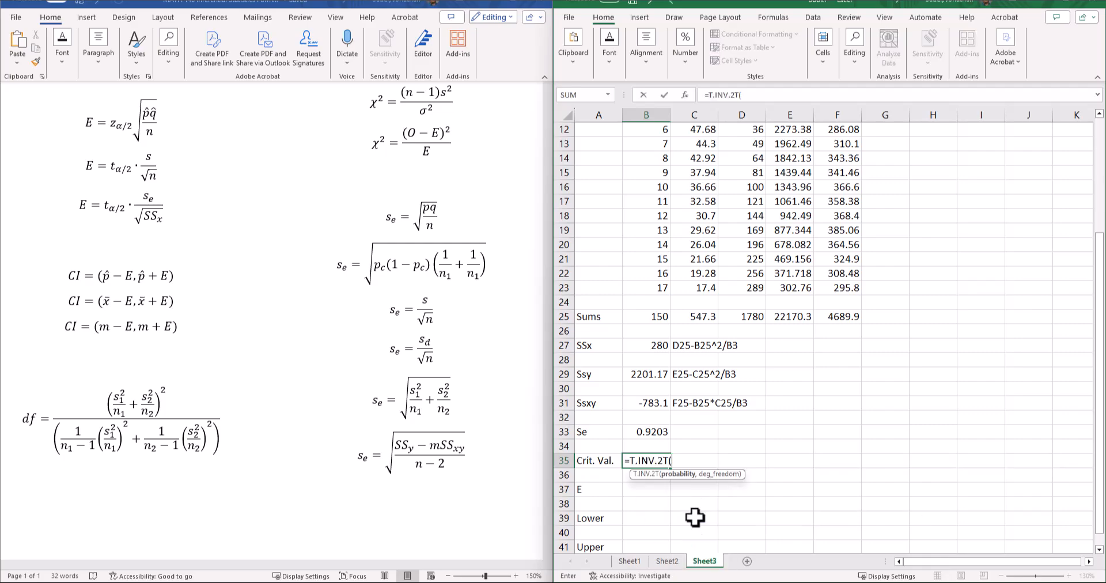
pyautogui.scroll(3, 729, 385)
pyautogui.scroll(1, 671, 144)
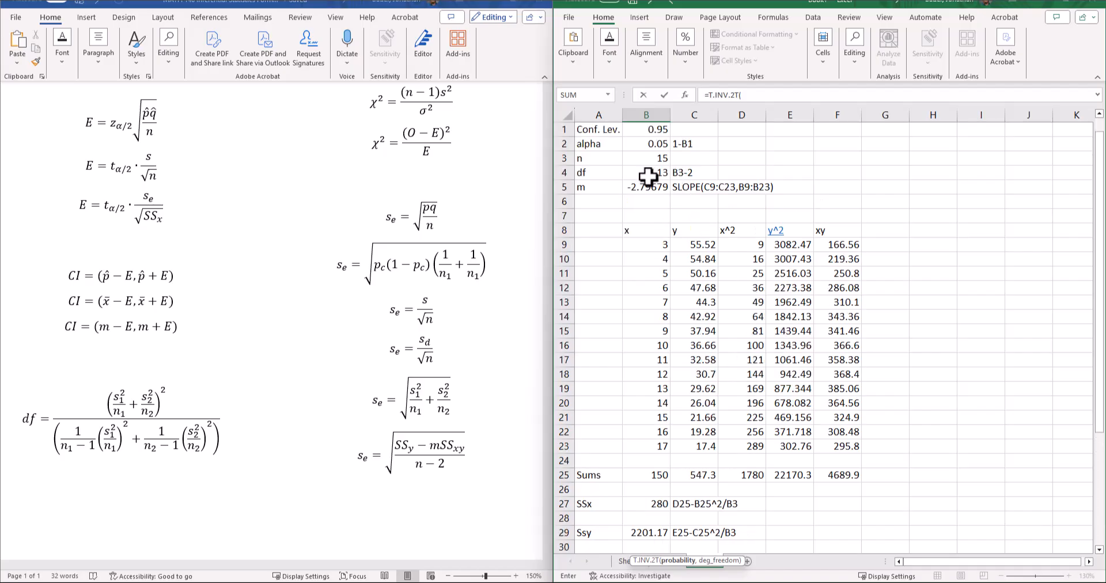
pyautogui.click(654, 144)
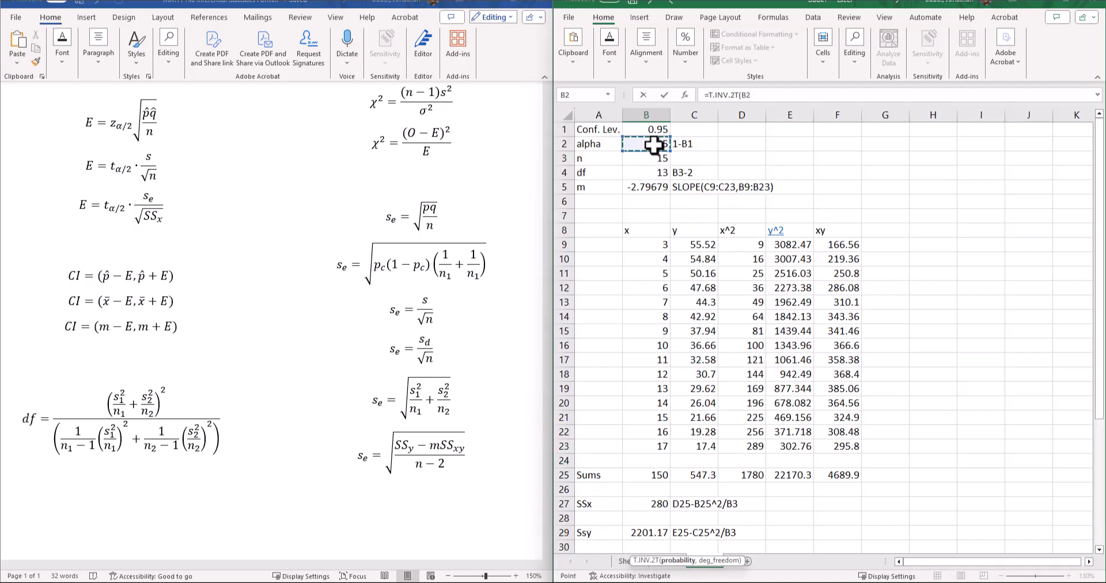
pyautogui.write(',')
pyautogui.click(650, 172)
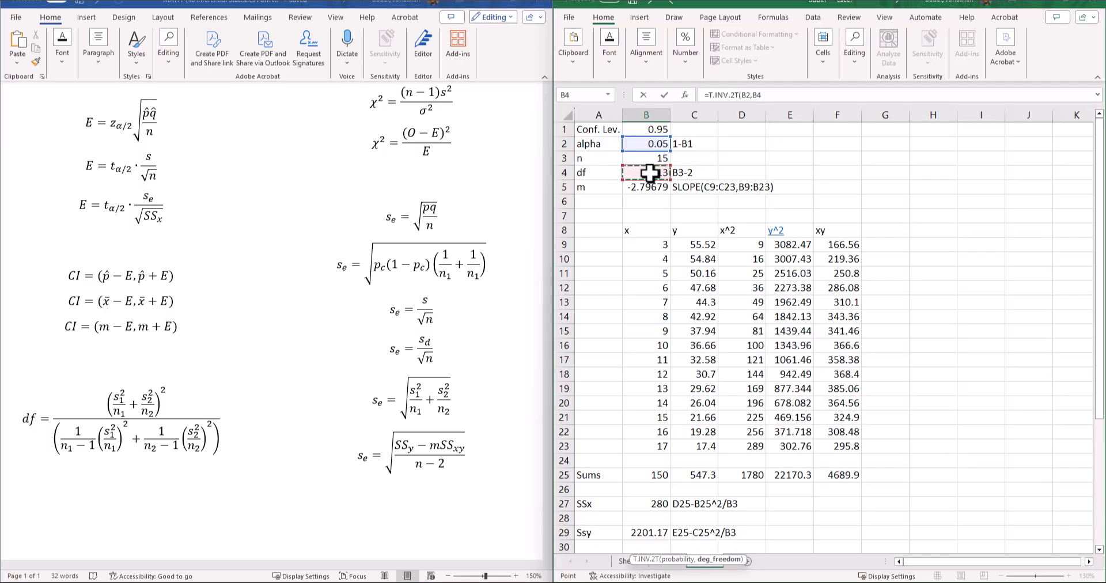
pyautogui.press('Return')
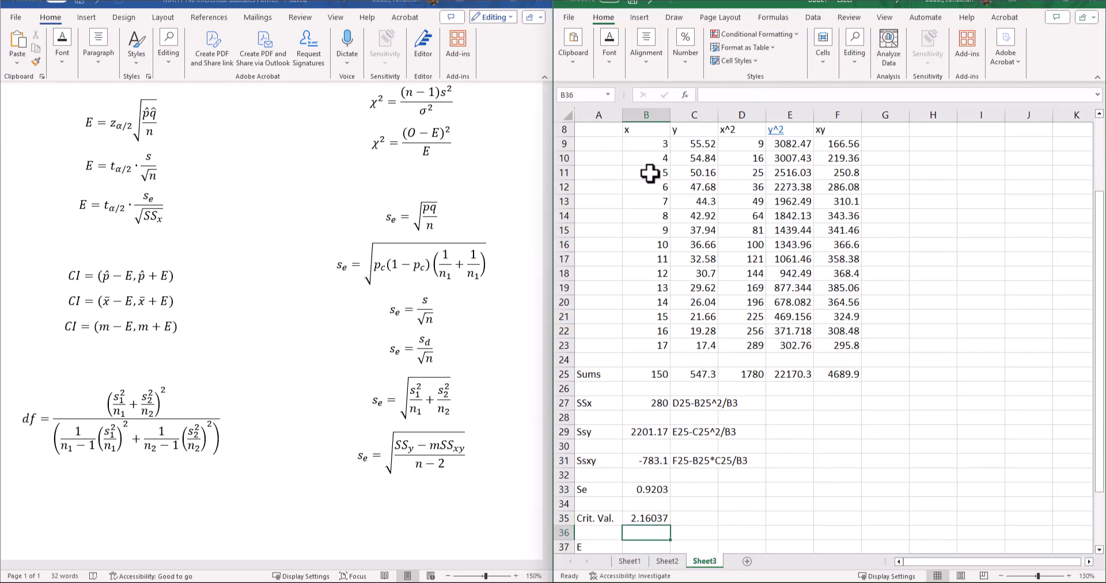
# Copy the critical value formula without its equals sign into C35 as the text T.INV.2T(B2,B4).
pyautogui.click(660, 514)
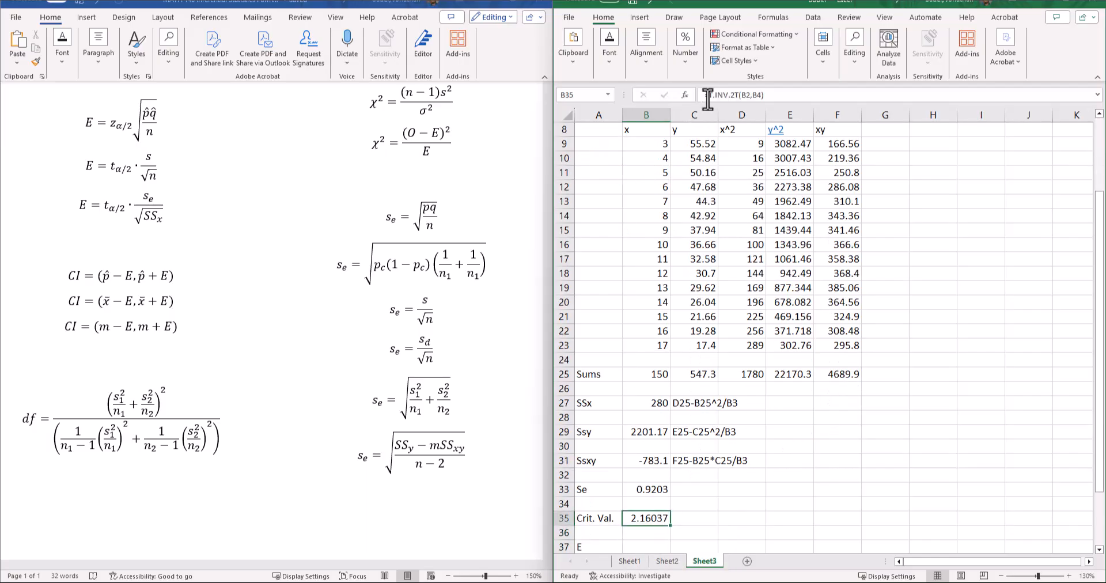
pyautogui.click(742, 96)
pyautogui.moveTo(742, 101); pyautogui.dragTo(709, 106)
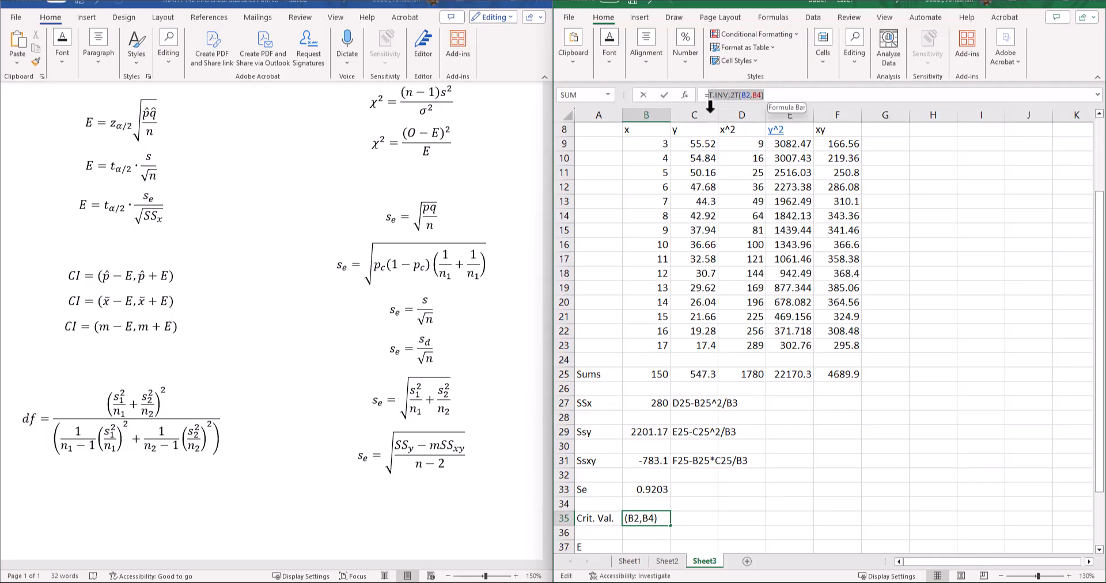
pyautogui.hotkey('ctrl', 'c')
pyautogui.press('Return')
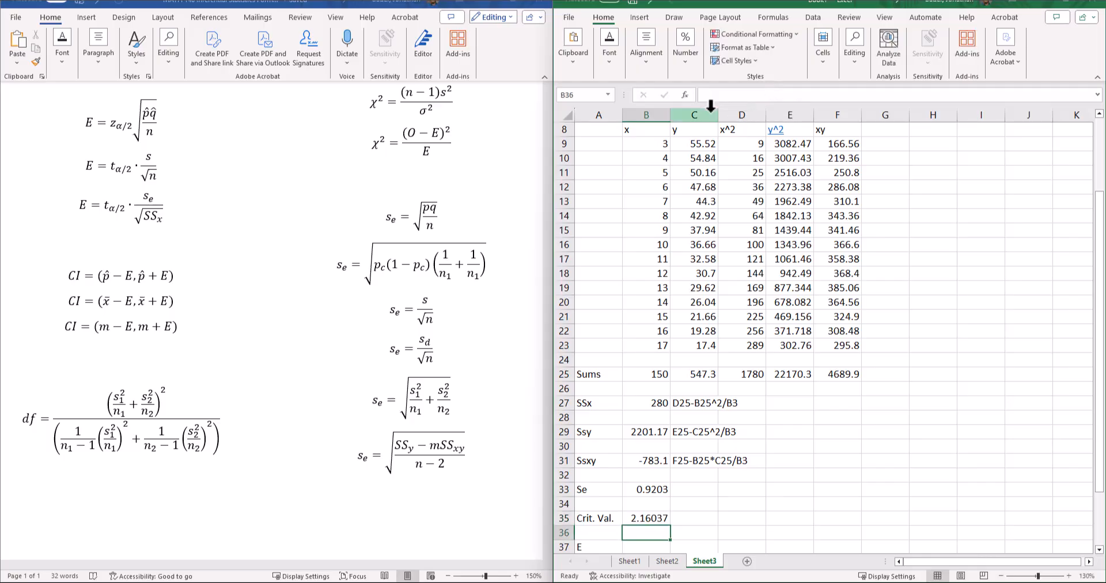
pyautogui.press('Up')
pyautogui.press('Right')
pyautogui.hotkey('ctrl', 'v')
# Copy the Se formula without its equals sign into C33 as the text SQRT((B29-B5*B31)/B4).
pyautogui.press('Up')
pyautogui.press('Left')
pyautogui.press('Up')
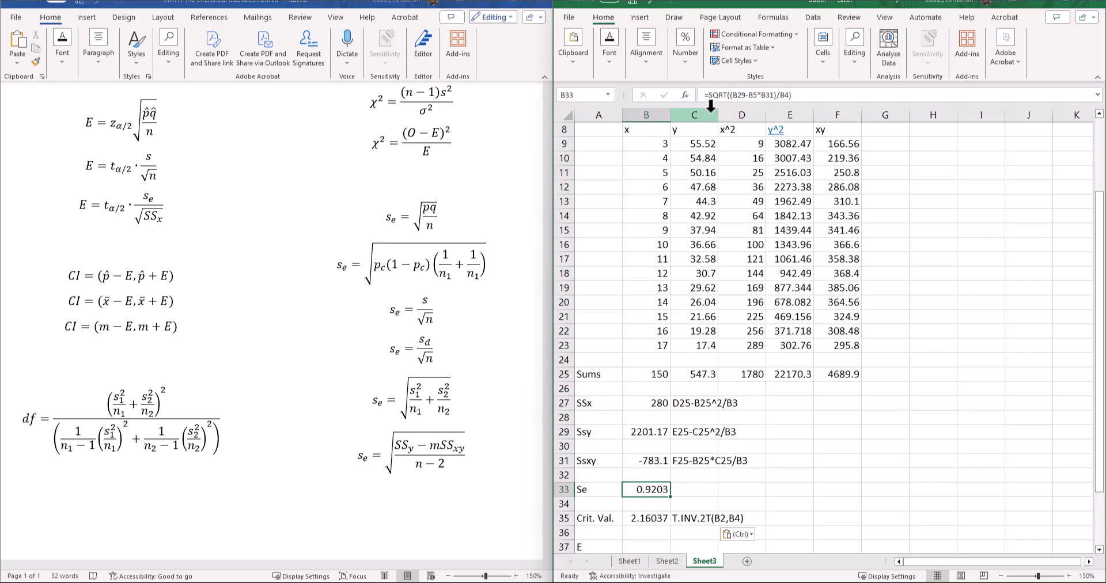
pyautogui.moveTo(808, 92); pyautogui.dragTo(712, 104)
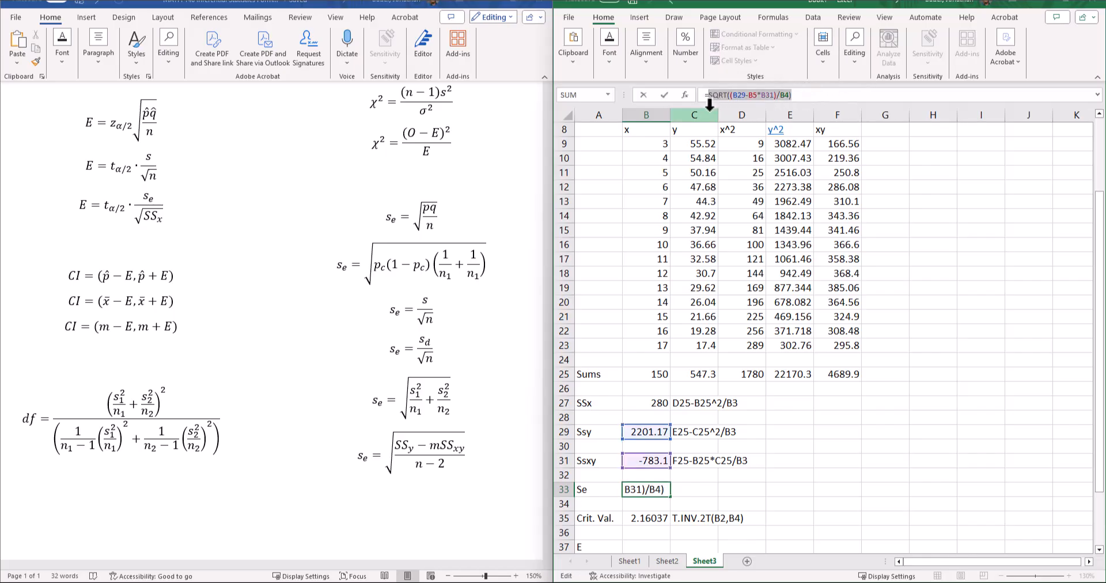
pyautogui.press('Return')
pyautogui.press('Right')
pyautogui.press('Up')
pyautogui.hotkey('ctrl', 'v')
# Calculate the error bound E in B37 with the formula =B35*B33/SQRT(B27).
pyautogui.press('Down')
pyautogui.press('Down')
pyautogui.press('Down')
pyautogui.press('Down')
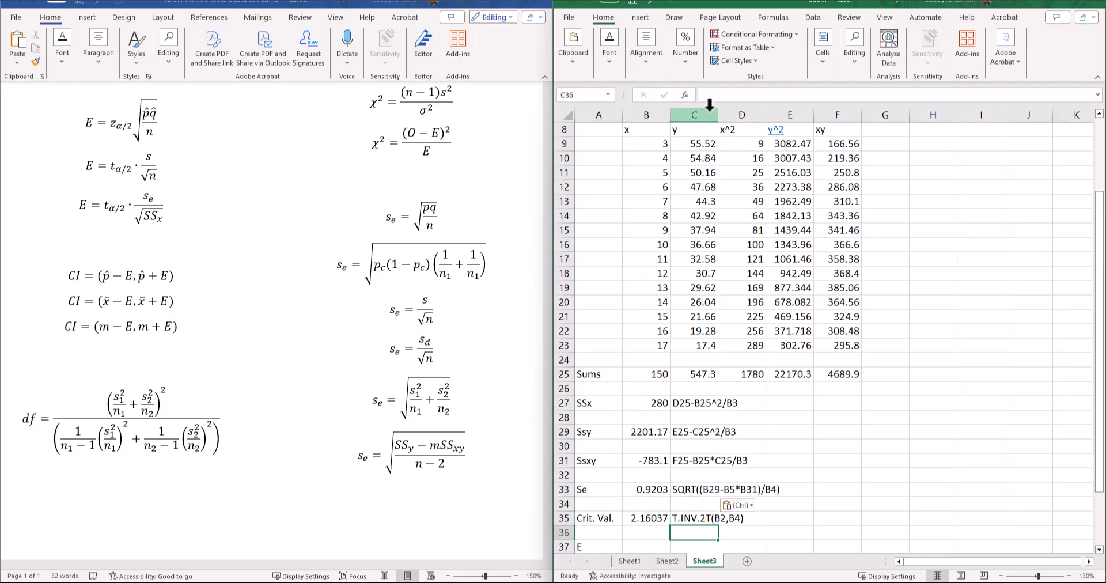
pyautogui.press('Left')
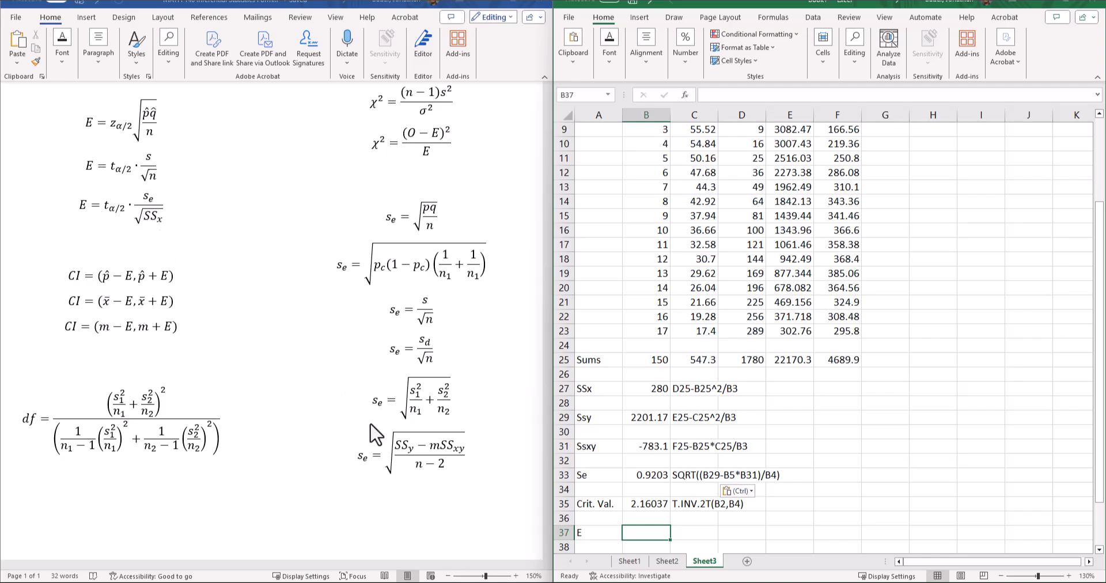
pyautogui.write('=')
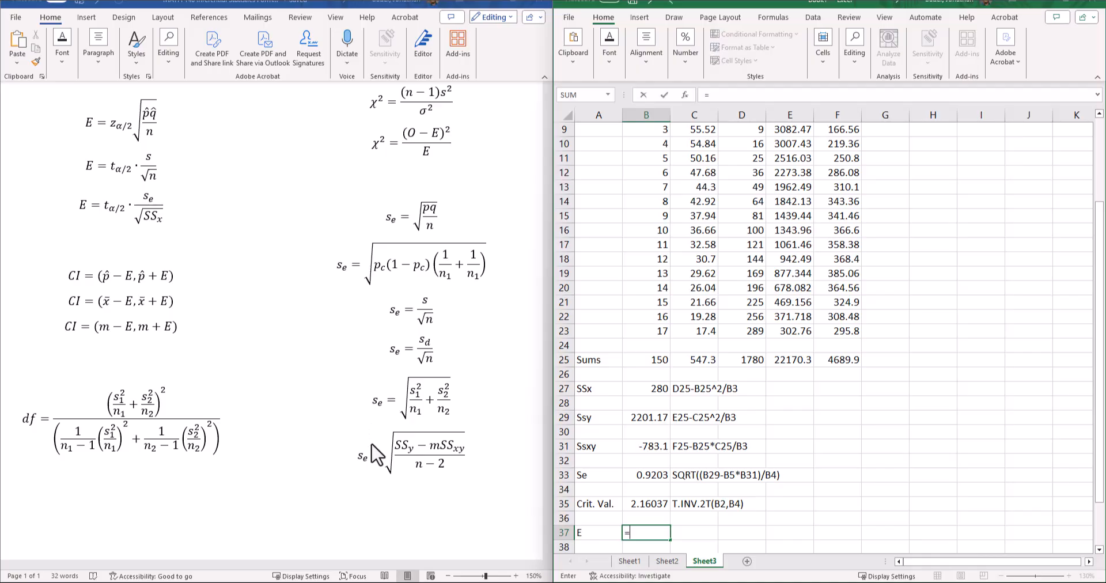
pyautogui.click(655, 501)
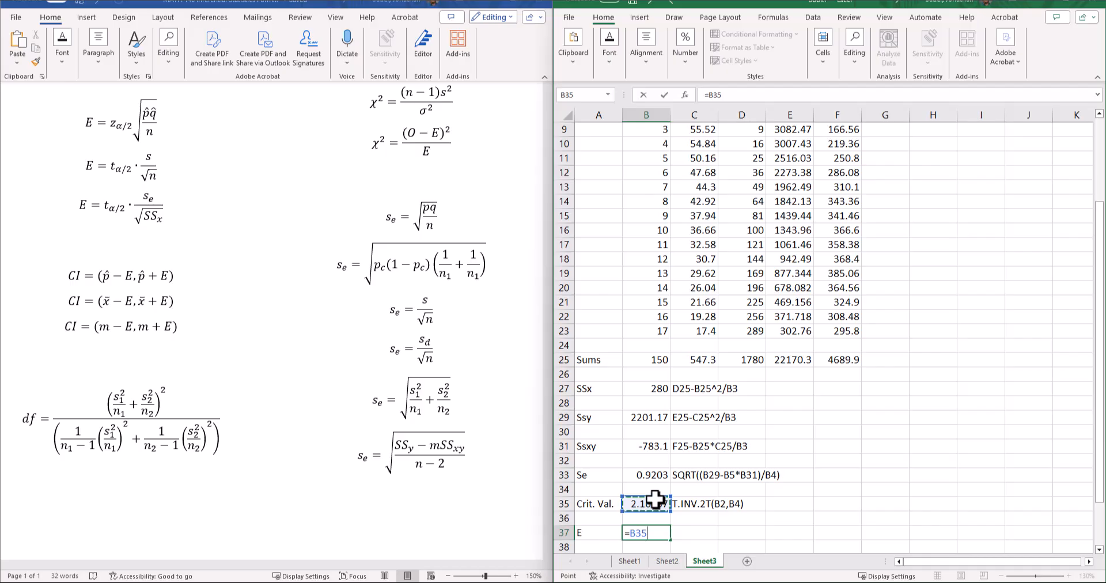
pyautogui.write('*')
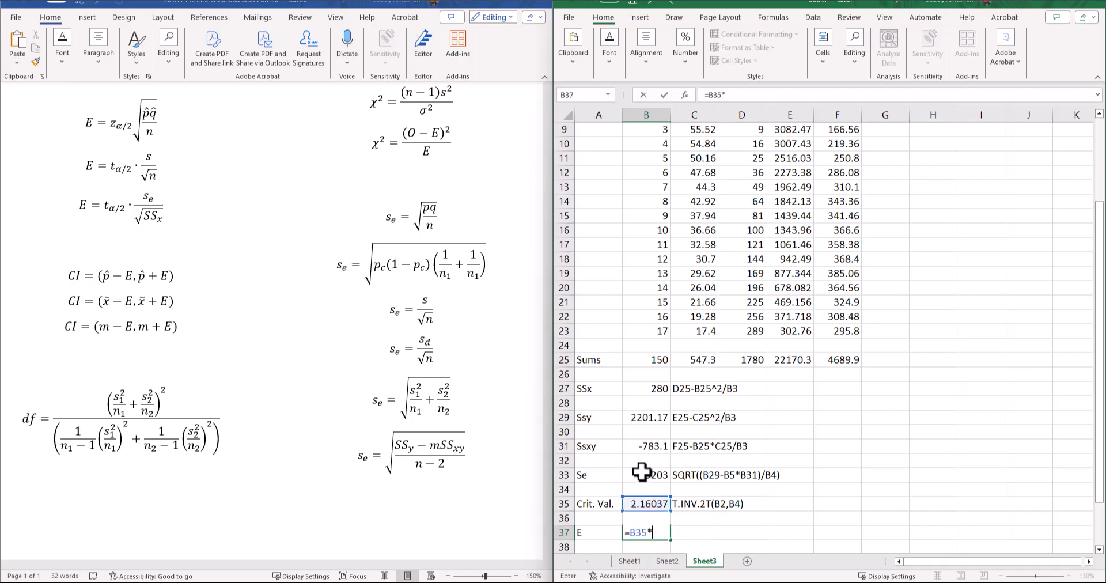
pyautogui.click(642, 472)
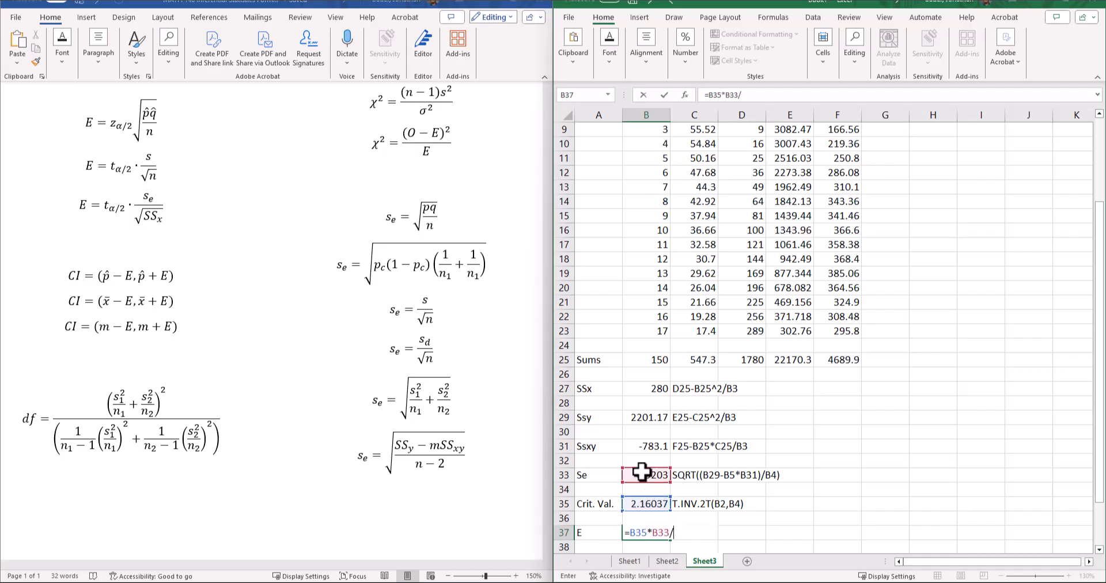
pyautogui.write('/sqrt')
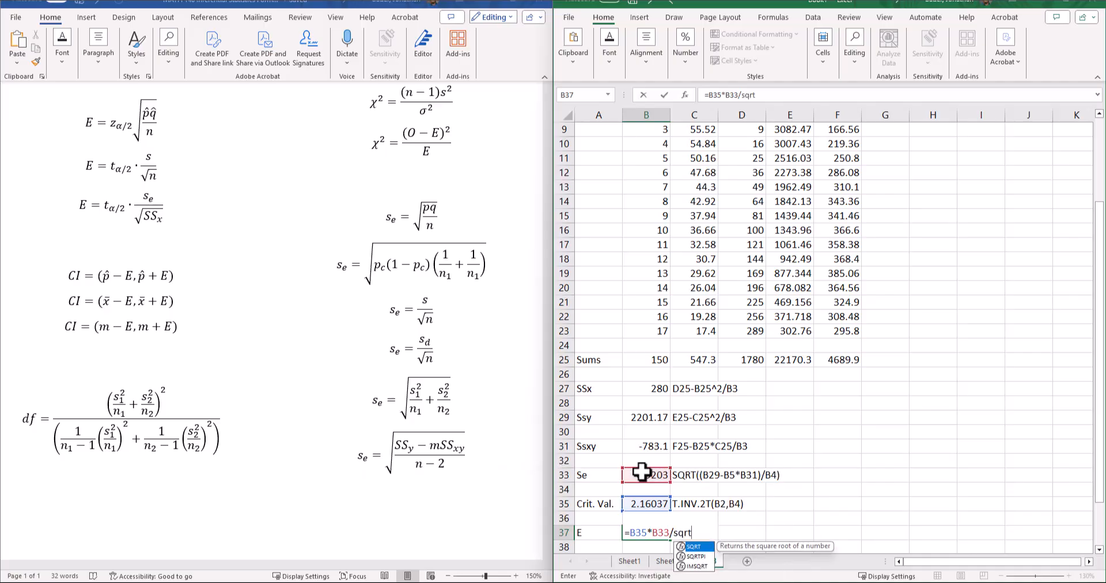
pyautogui.write('(')
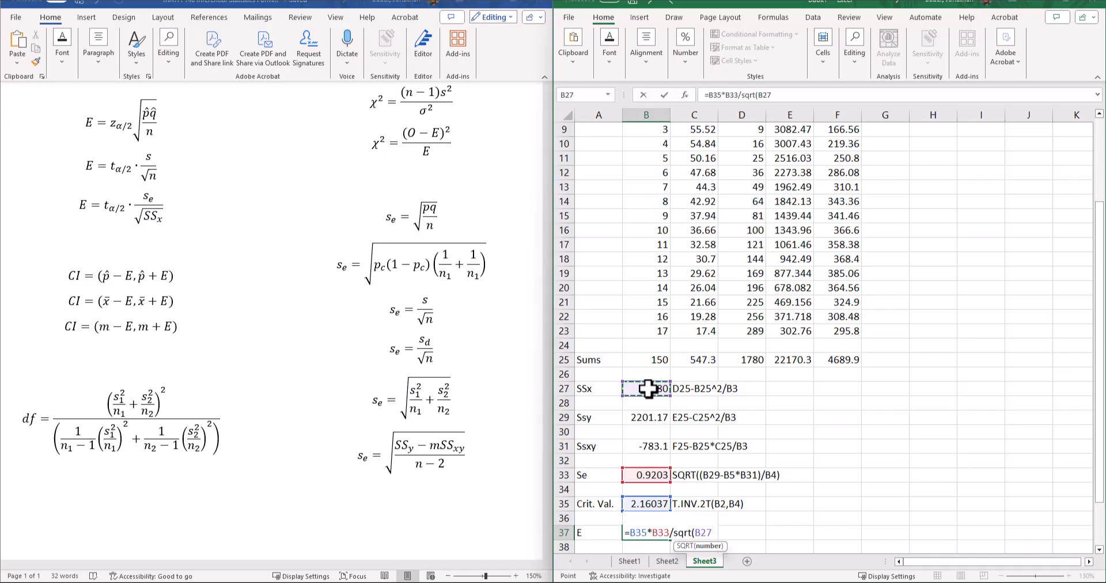
pyautogui.write(')')
pyautogui.press('Return')
# Copy the error bound formula without its equals sign into C37 as the text B35*B33/SQRT(B27).
pyautogui.press('Up')
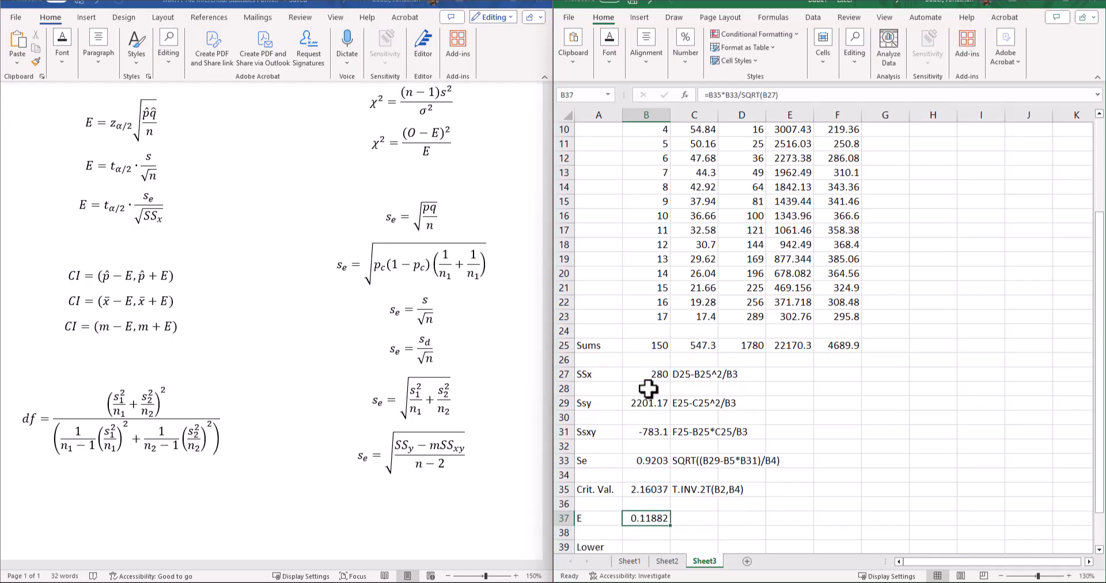
pyautogui.moveTo(789, 95); pyautogui.dragTo(707, 114)
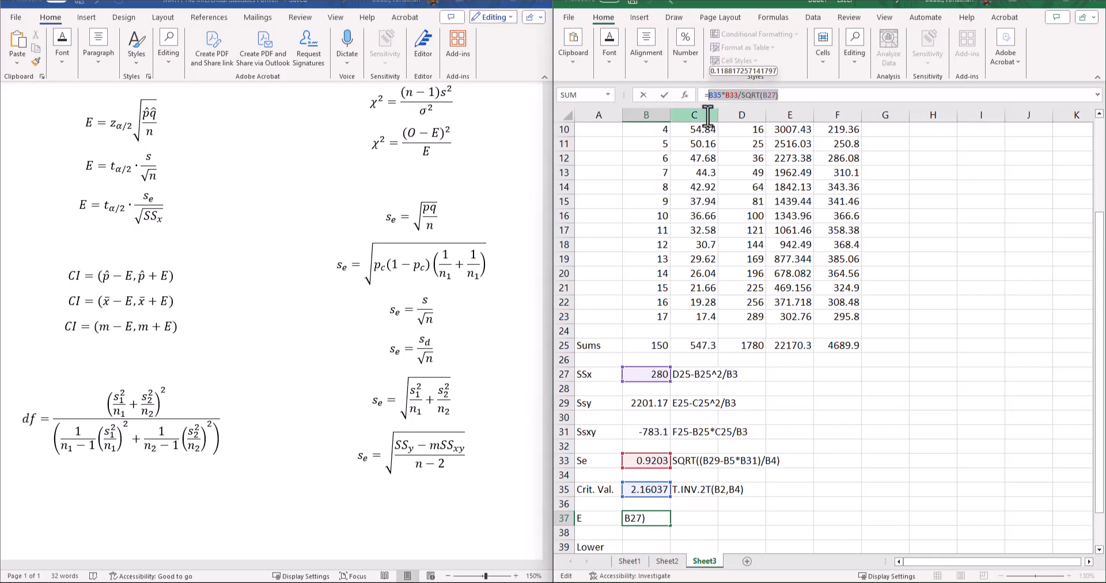
pyautogui.hotkey('ctrl', 'c')
pyautogui.press('Return')
pyautogui.press('Up')
pyautogui.press('Right')
pyautogui.hotkey('ctrl', 'v')
pyautogui.press('Down')
pyautogui.press('Down')
pyautogui.press('Left')
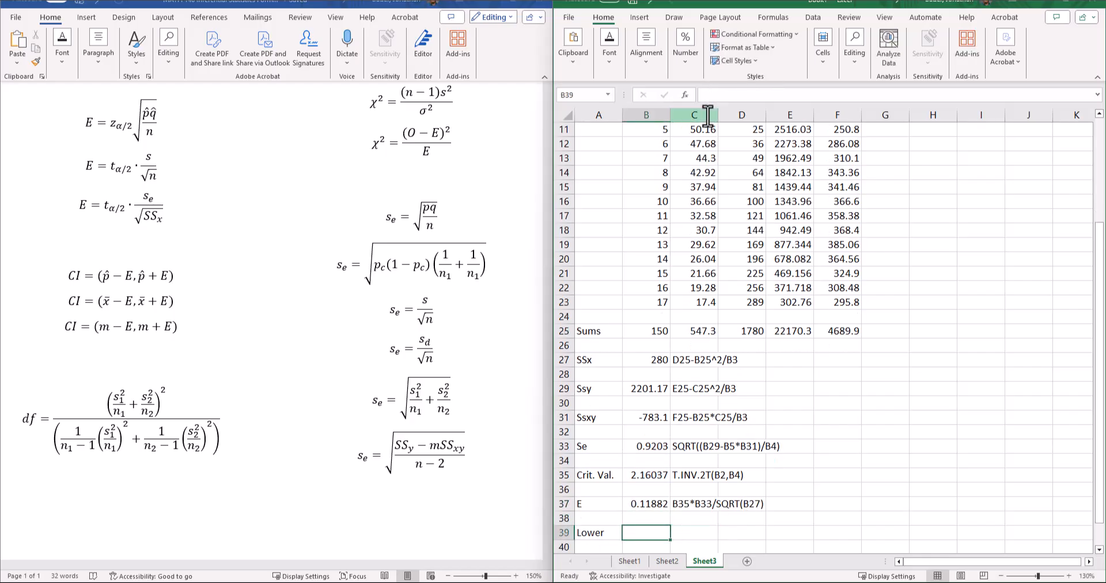
# Calculate the lower confidence limit in B39 with the formula =B5-B37.
pyautogui.write('=')
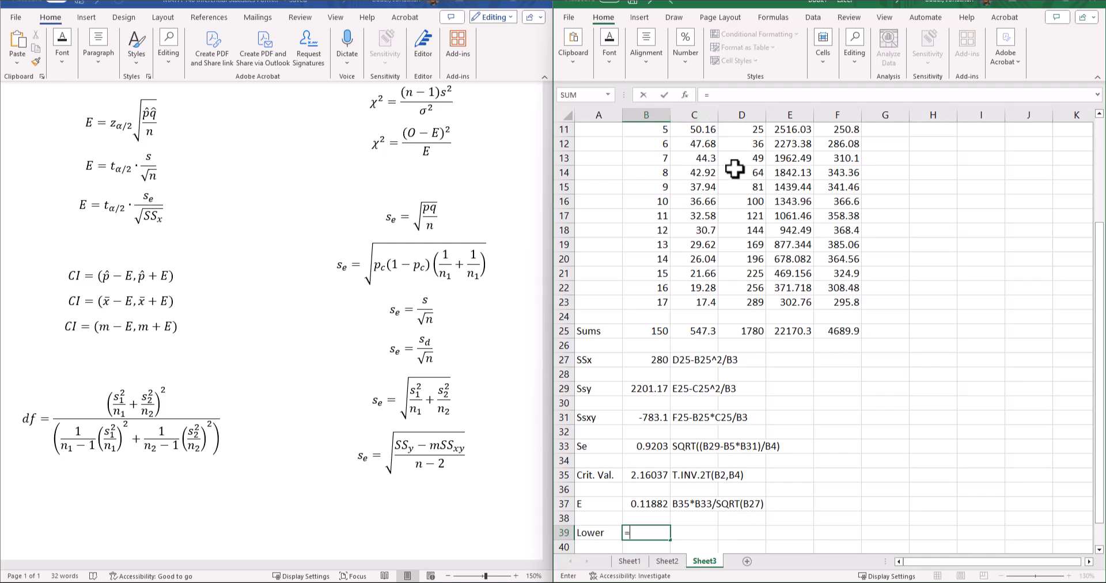
pyautogui.scroll(3, 714, 196)
pyautogui.click(641, 174)
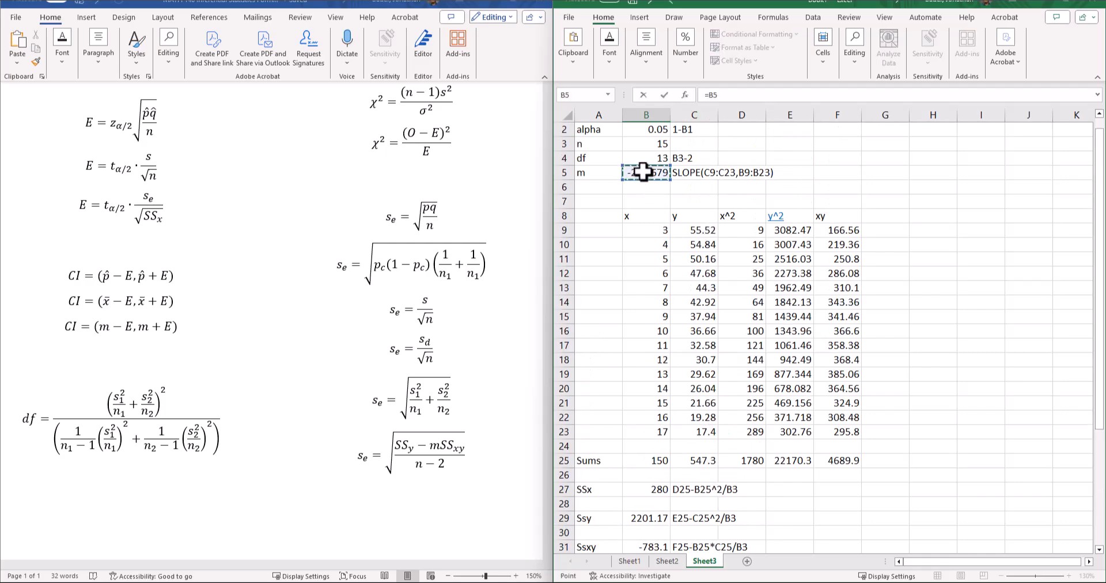
pyautogui.write('-')
pyautogui.scroll(-3, 717, 344)
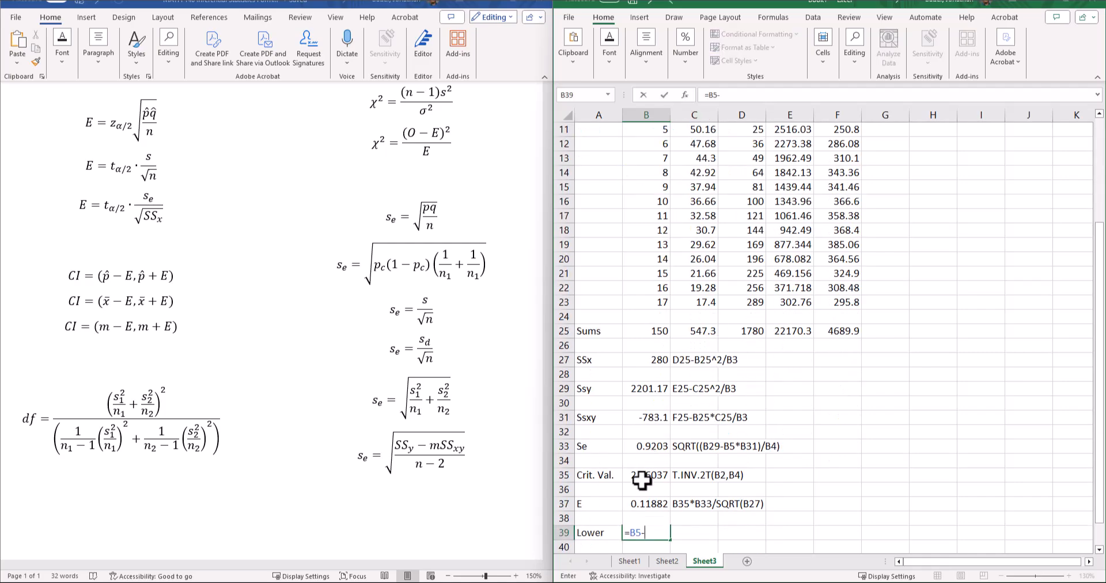
pyautogui.click(636, 502)
pyautogui.press('Return')
# Copy the lower limit formula without its equals sign into C39 as the text B5-B37.
pyautogui.click(647, 518)
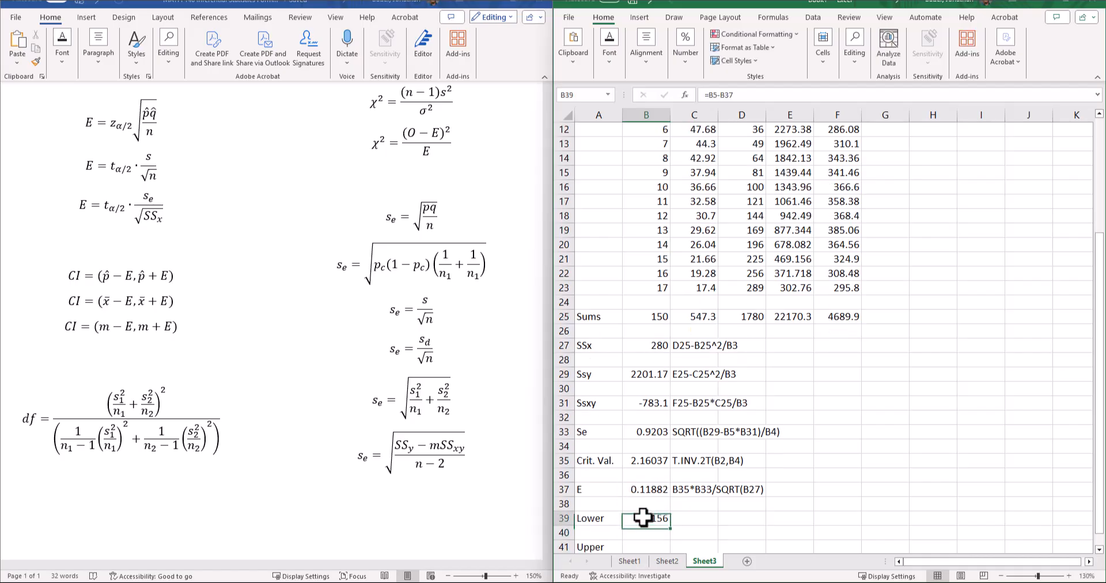
pyautogui.click(740, 95)
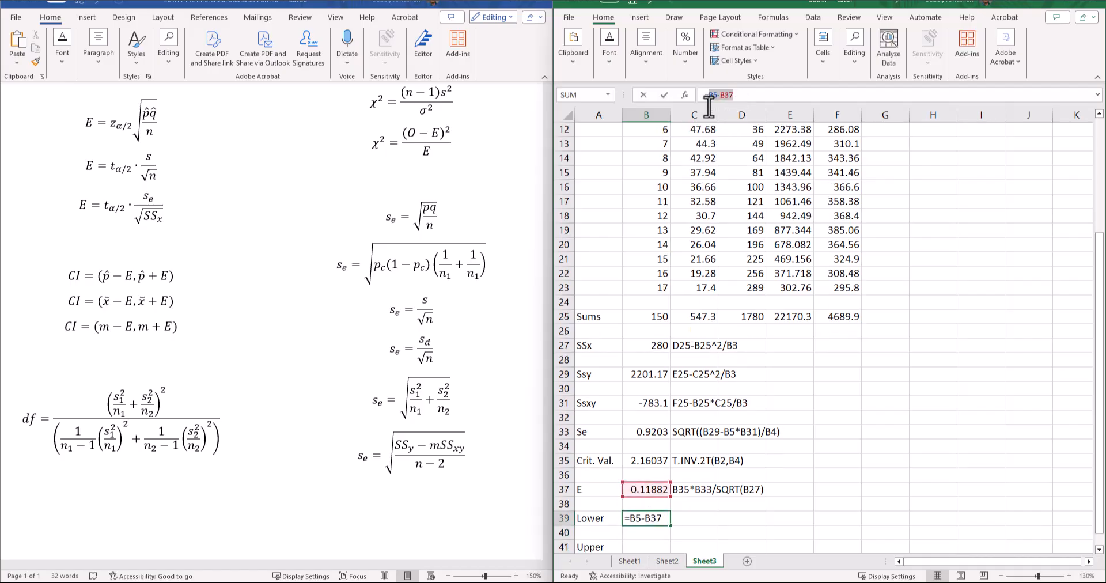
pyautogui.hotkey('ctrl', 'c')
pyautogui.press('Return')
pyautogui.press('Up')
pyautogui.press('Right')
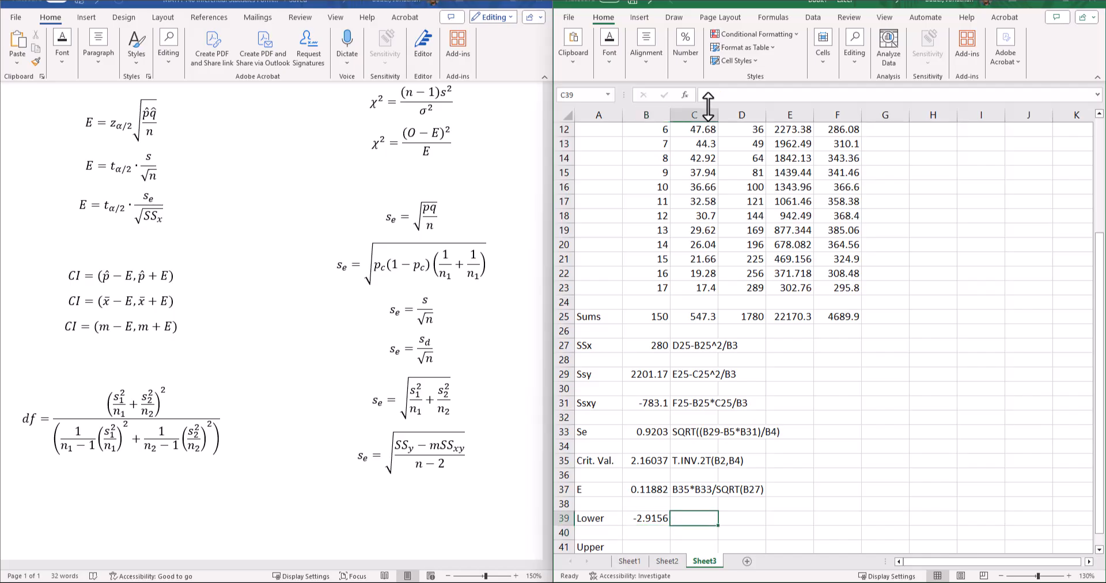
pyautogui.hotkey('ctrl', 'v')
# Calculate the upper confidence limit in B41 by reusing the lower limit formula with a plus sign, giving =B5+B37.
pyautogui.press('Down')
pyautogui.press('Down')
pyautogui.press('Left')
pyautogui.write('=')
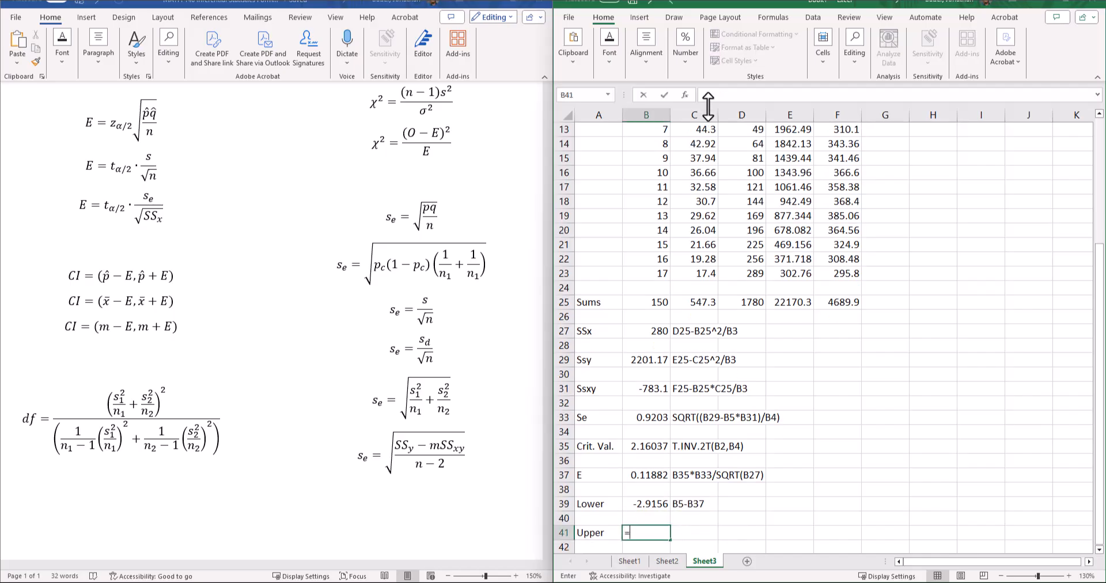
pyautogui.hotkey('ctrl', 'v')
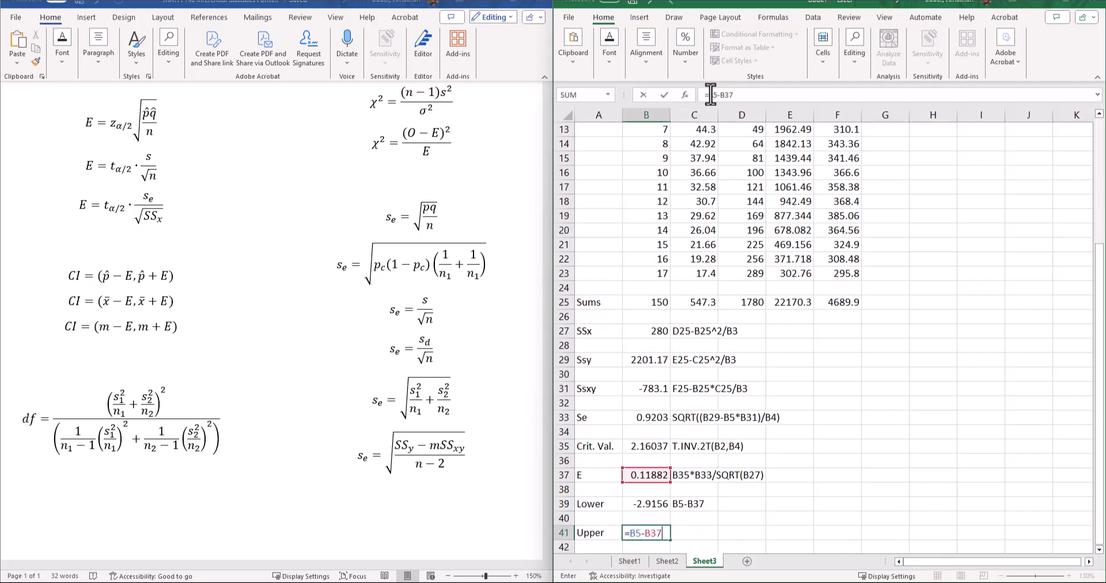
pyautogui.click(719, 102)
pyautogui.click(718, 100)
pyautogui.write('+')
pyautogui.press('Return')
# Copy the upper limit formula without its equals sign into C41 as the text B5+B37.
pyautogui.press('Up')
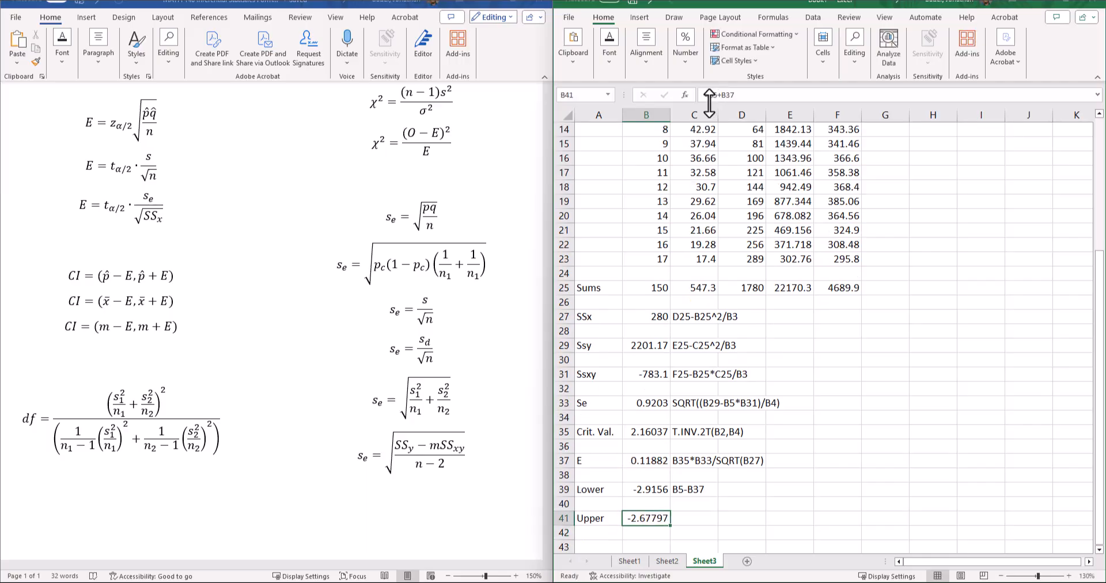
pyautogui.moveTo(739, 101); pyautogui.dragTo(705, 103)
pyautogui.hotkey('ctrl', 'c')
pyautogui.press('Escape')
pyautogui.press('Right')
pyautogui.hotkey('ctrl', 'v')
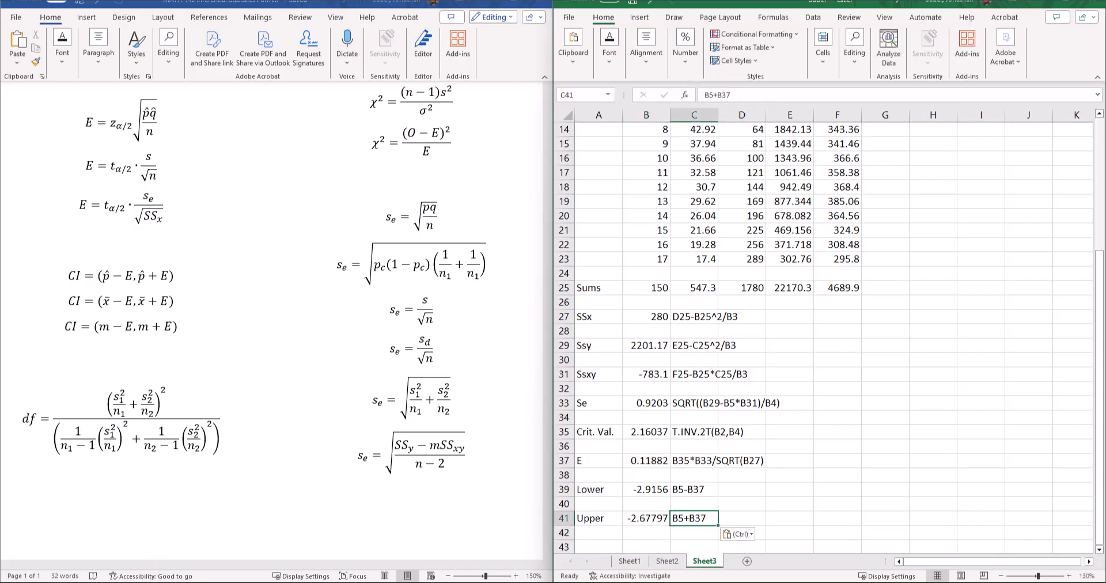
# Switch to the WAMAP question in the browser and enter 280 as the SSx answer.
pyautogui.click(119, 582)
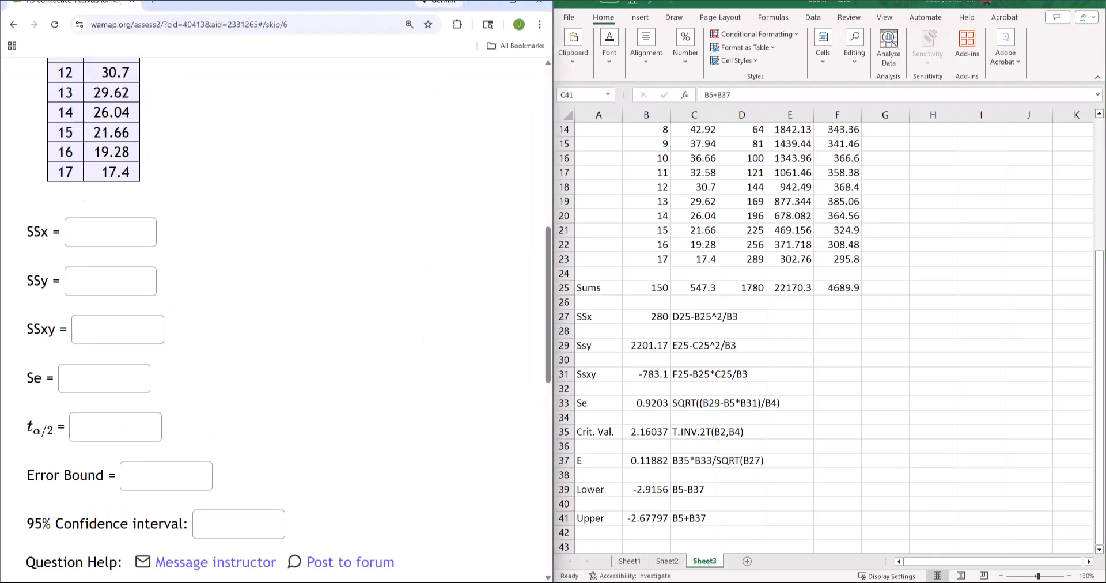
pyautogui.click(141, 238)
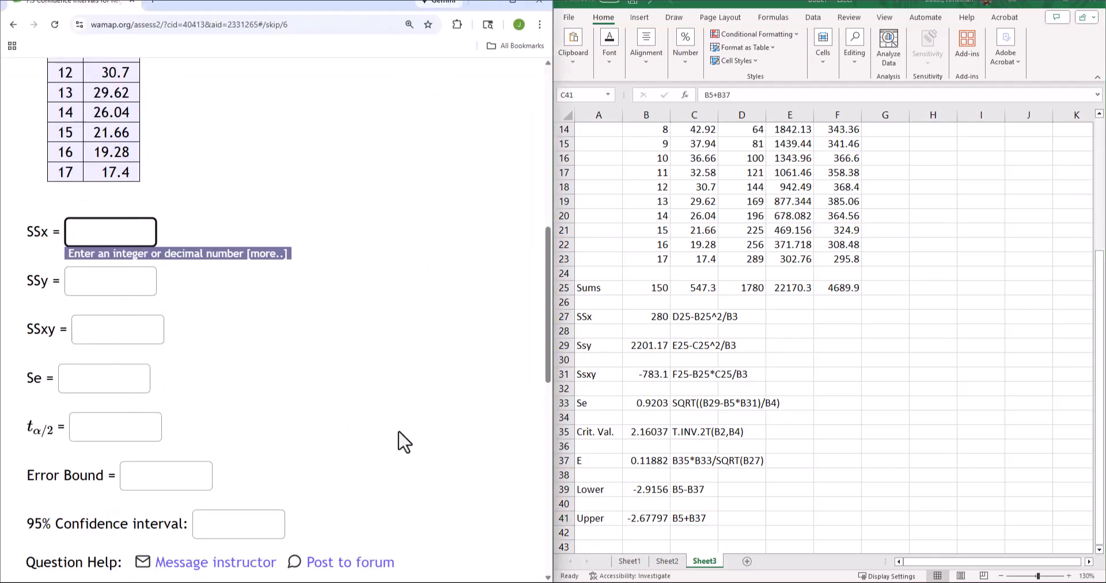
pyautogui.write('280')
# Widen worksheet column B to fit its full values and enter 2201.173 as the SSy answer in the WAMAP question.
pyautogui.click(124, 281)
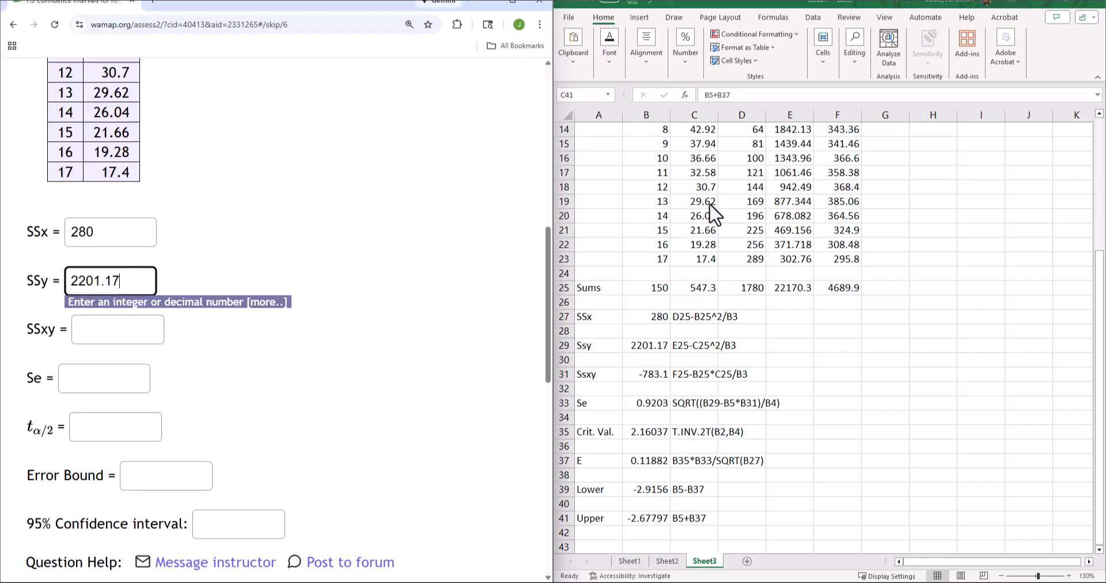
pyautogui.click(673, 115)
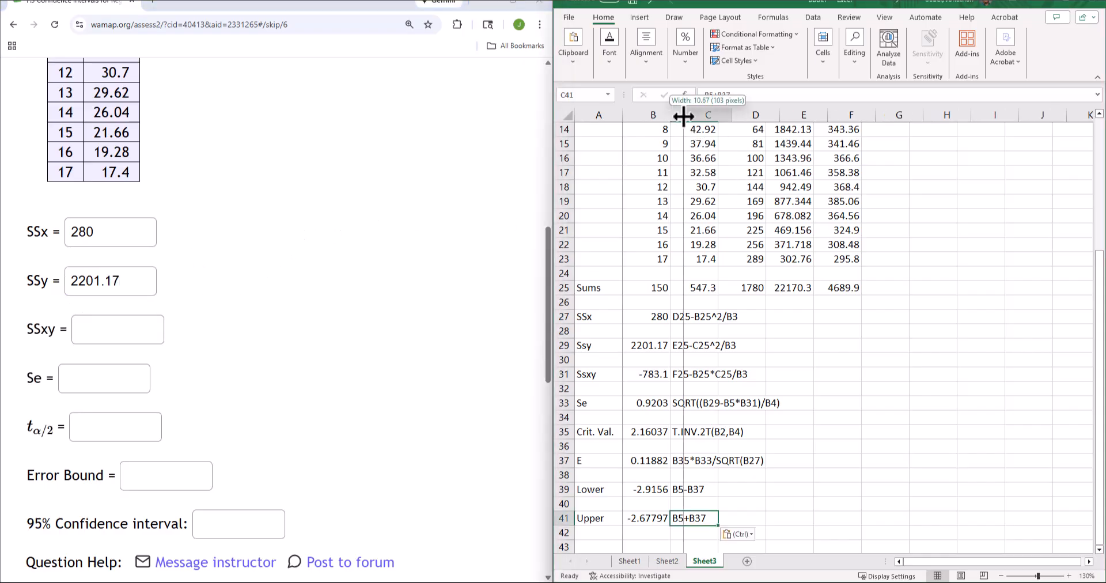
pyautogui.doubleClick(672, 115)
pyautogui.click(143, 281)
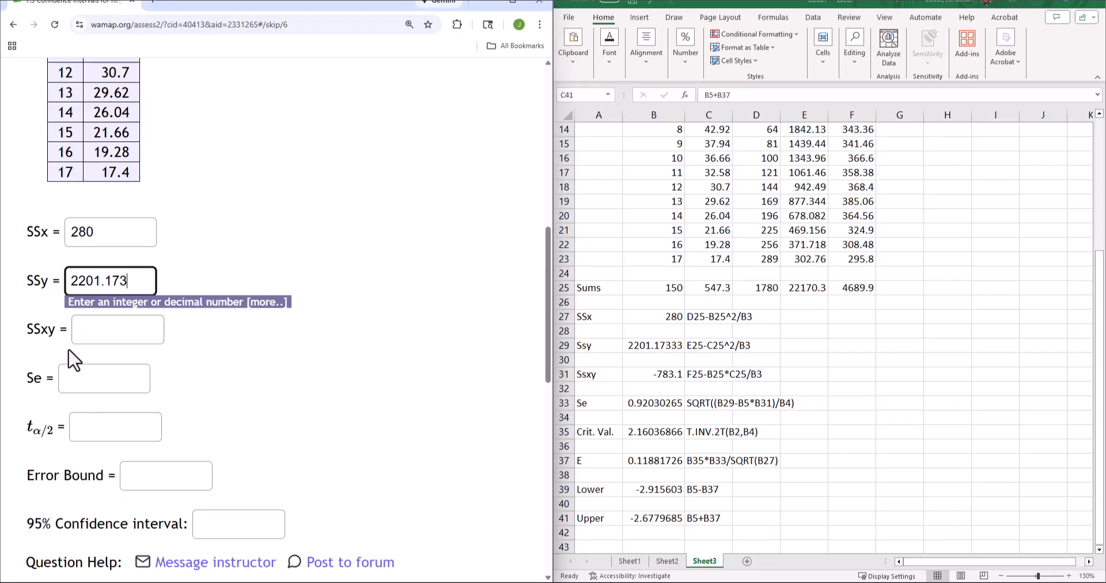
# Enter -783.1 as the SSxy answer.
pyautogui.click(89, 333)
pyautogui.write('-7')
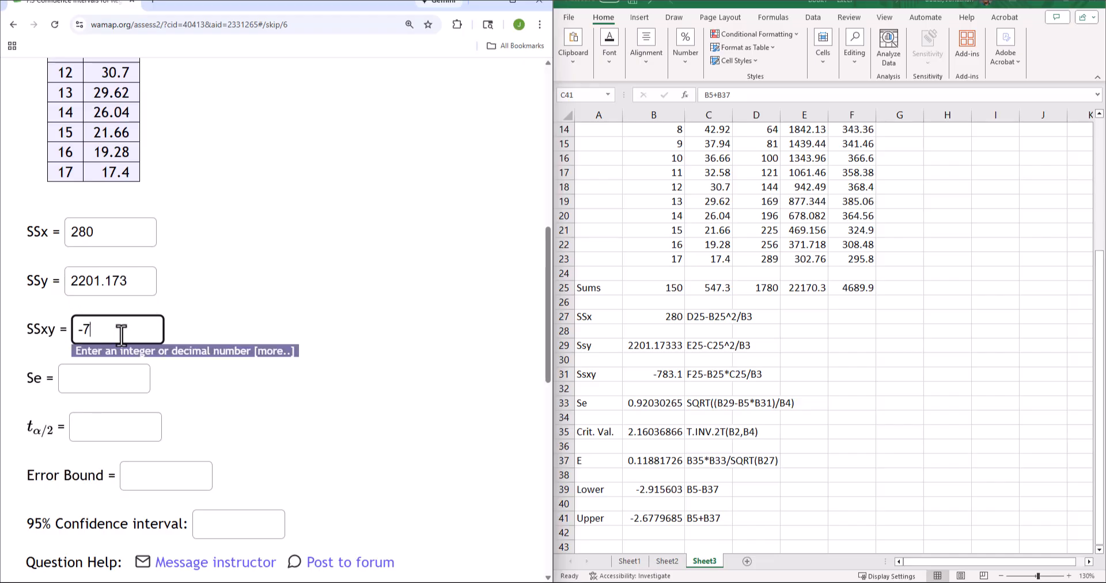
pyautogui.write('3')
pyautogui.write('83')
# Fill in the remaining interval parts: 0.920 for Se, 2.160 for the critical t value and 0.119 for the error bound.
pyautogui.click(90, 382)
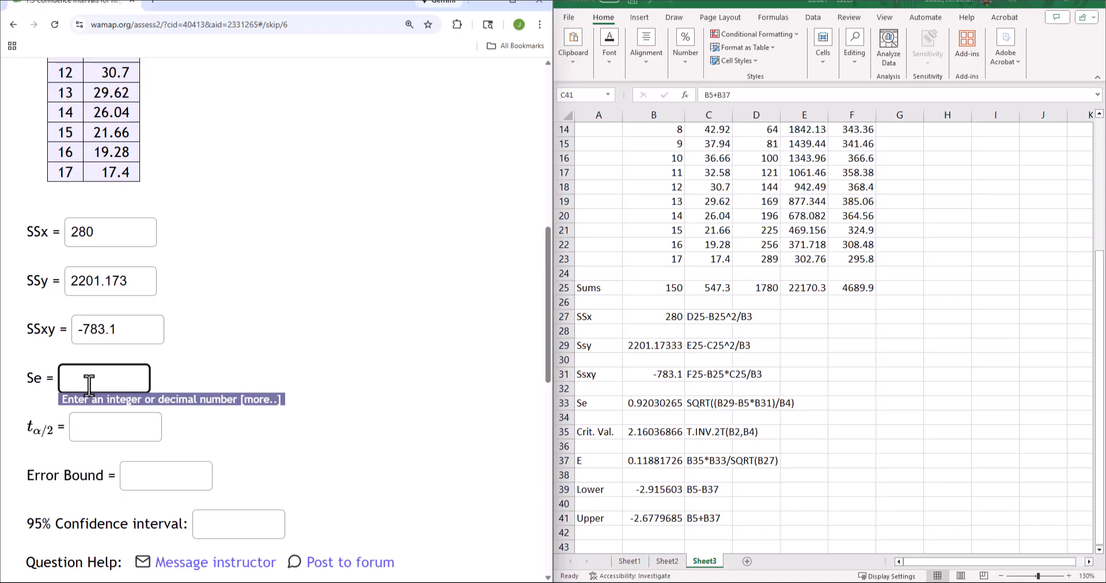
pyautogui.write('0.920')
pyautogui.click(97, 433)
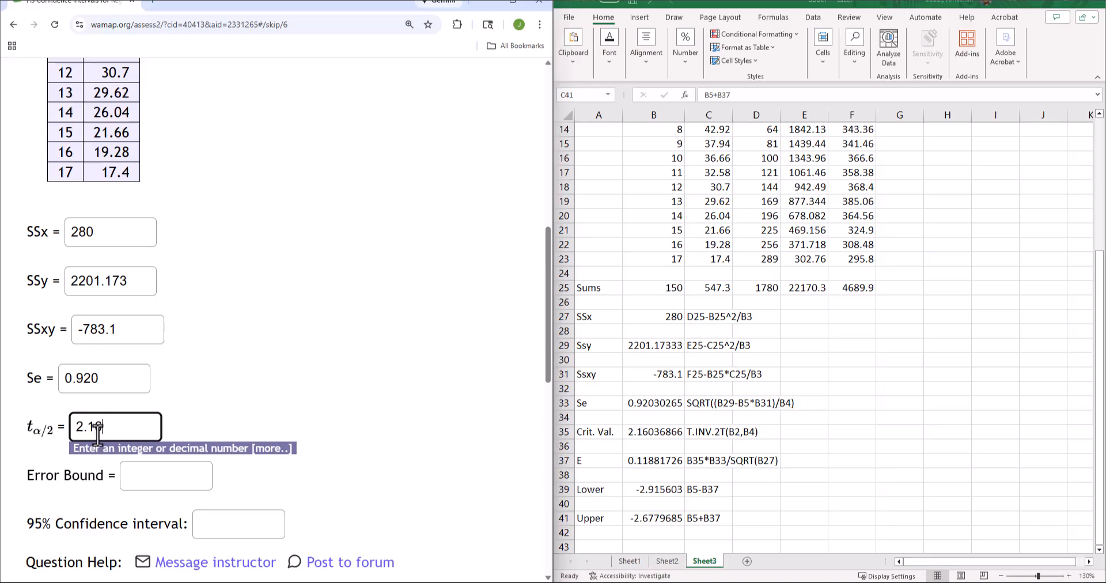
pyautogui.click(145, 479)
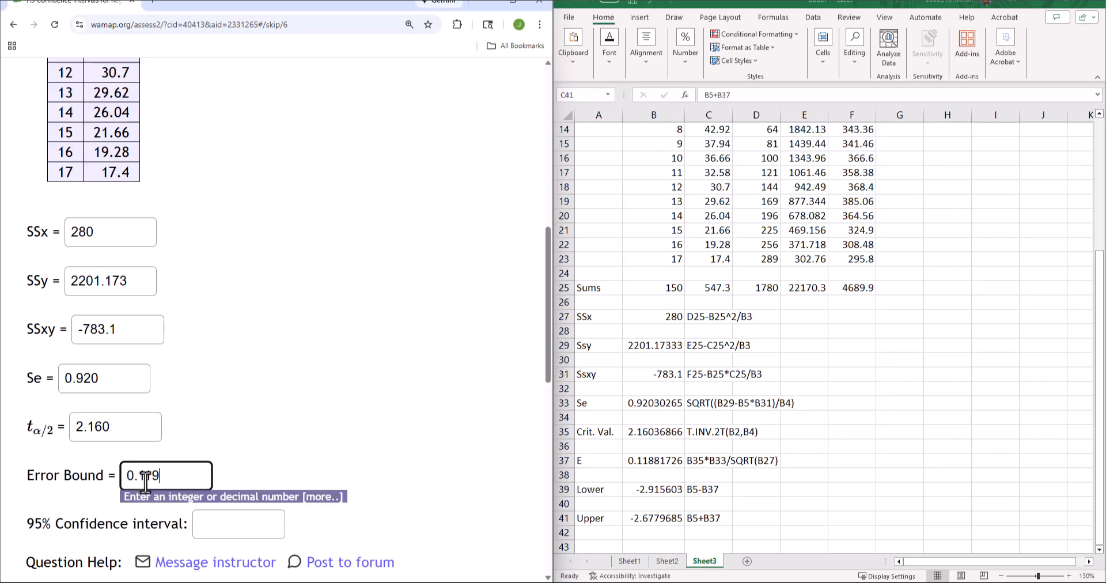
# Enter (-2.92,2.68) as the 95% confidence interval and submit the question.
pyautogui.click(225, 522)
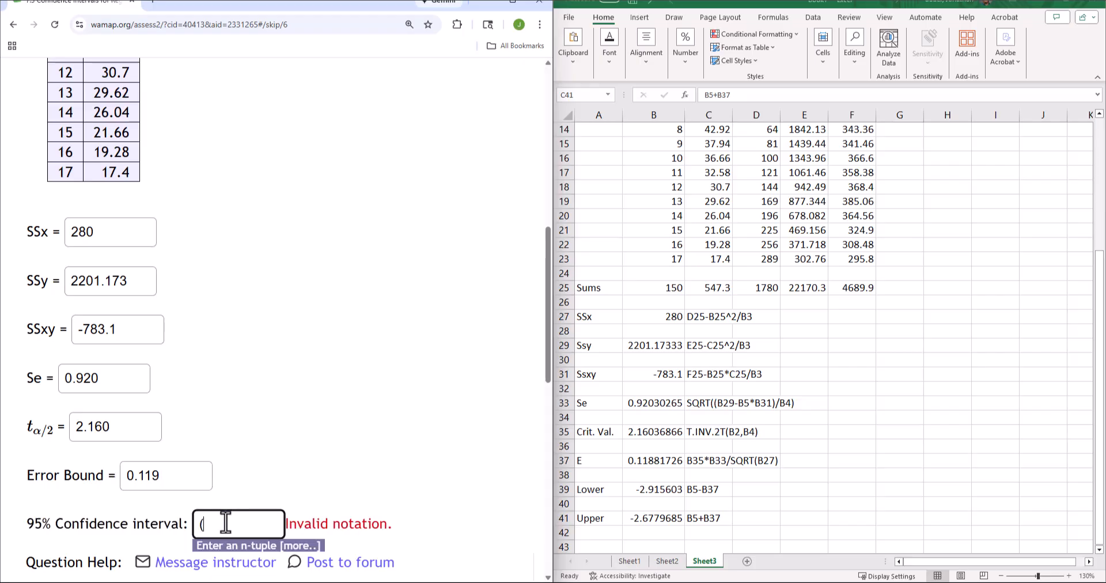
pyautogui.write('(-2.92,2.68')
pyautogui.click(264, 461)
pyautogui.scroll(-3, 242, 453)
pyautogui.click(104, 438)
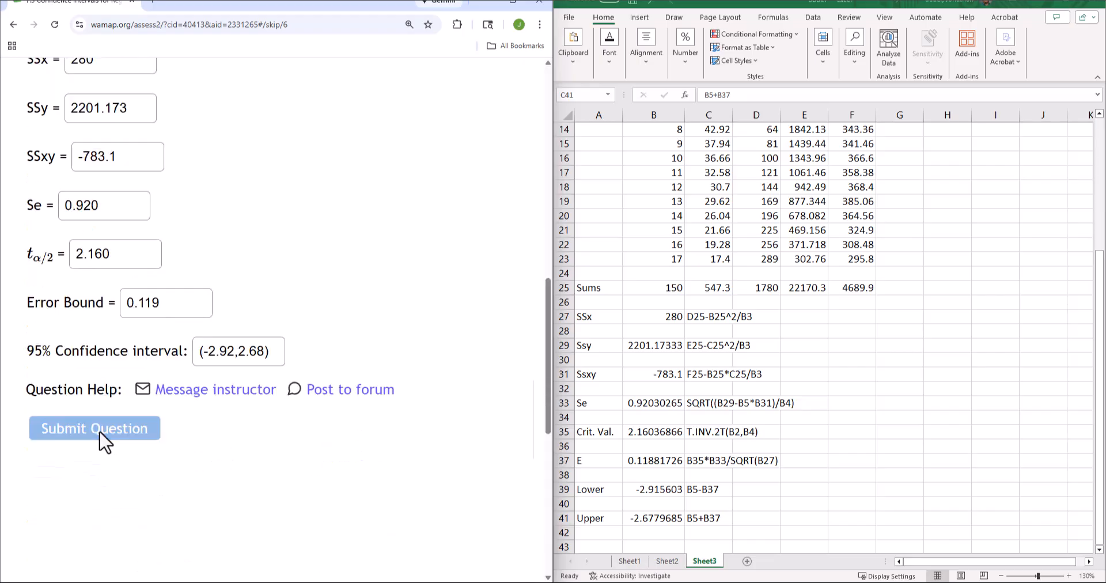
# Correct the 95% confidence interval to (-2.92,-2.68) by making the upper limit negative, and resubmit the question.
pyautogui.scroll(-9, 261, 487)
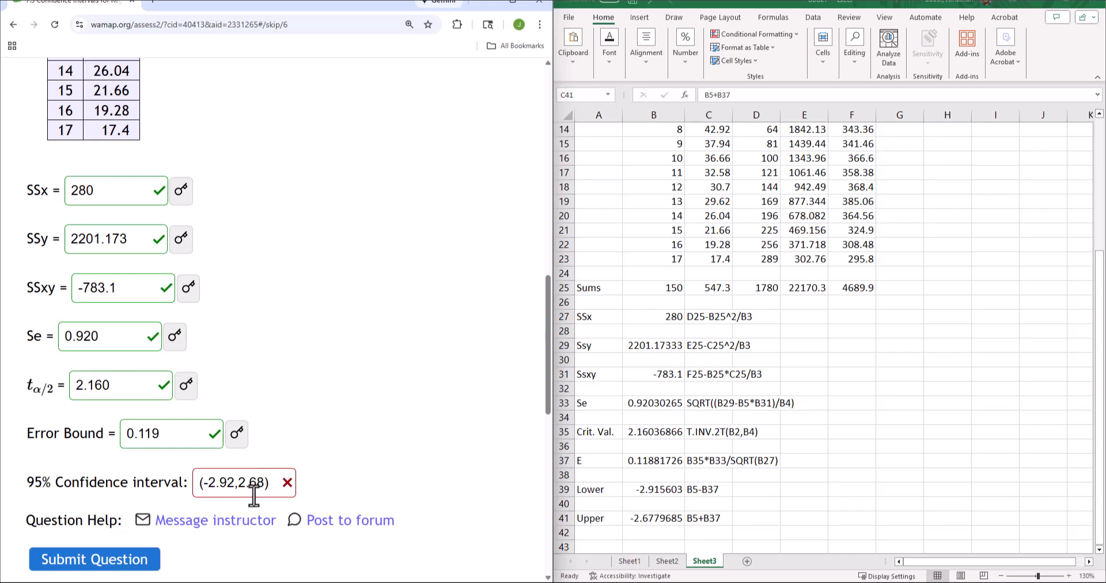
pyautogui.scroll(1, 257, 490)
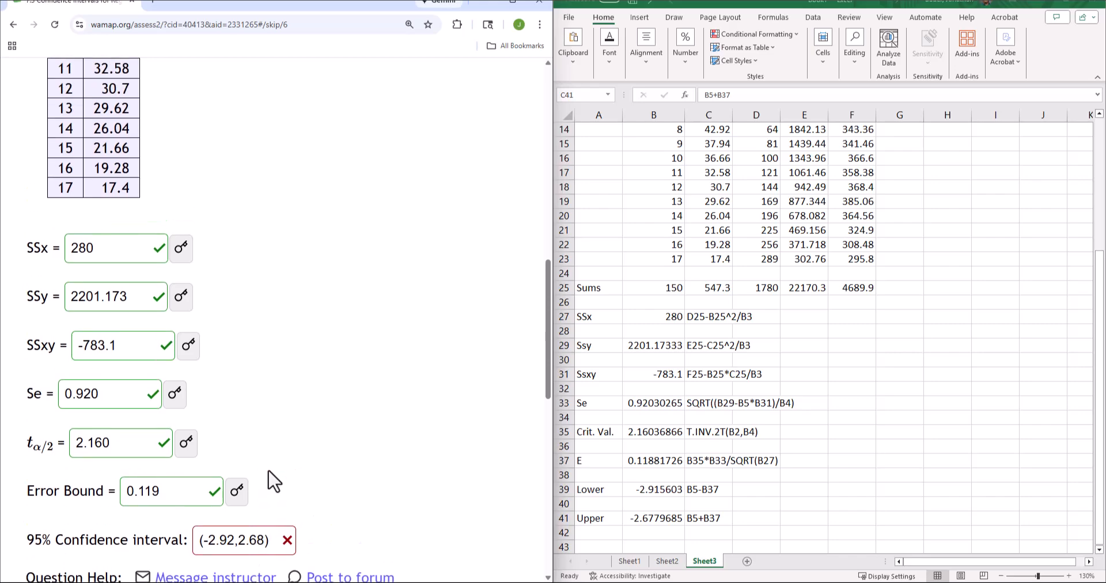
pyautogui.scroll(-2, 266, 482)
pyautogui.scroll(8, 256, 455)
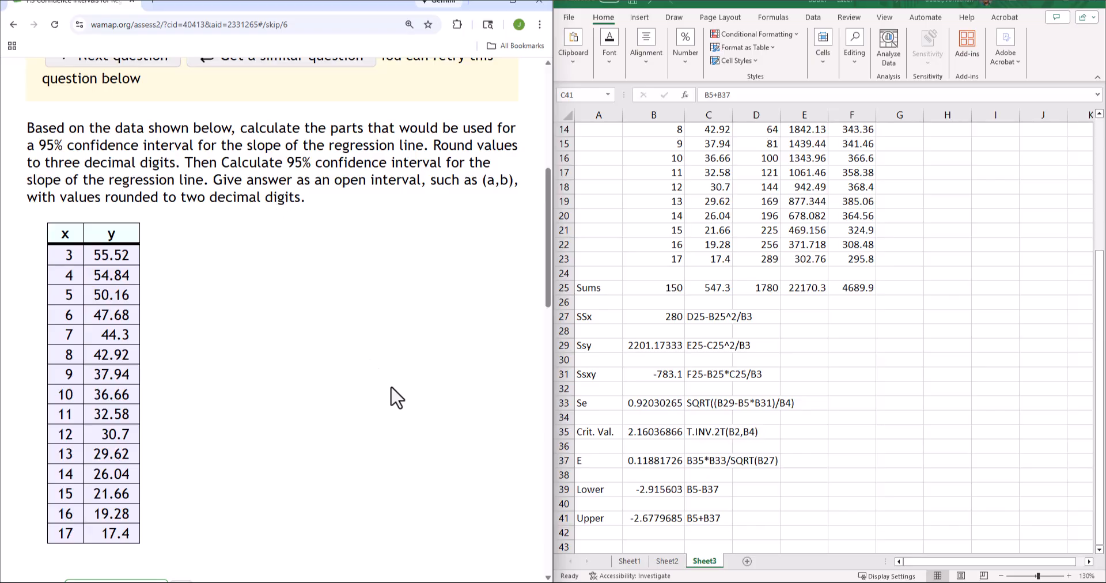
pyautogui.scroll(-3, 396, 398)
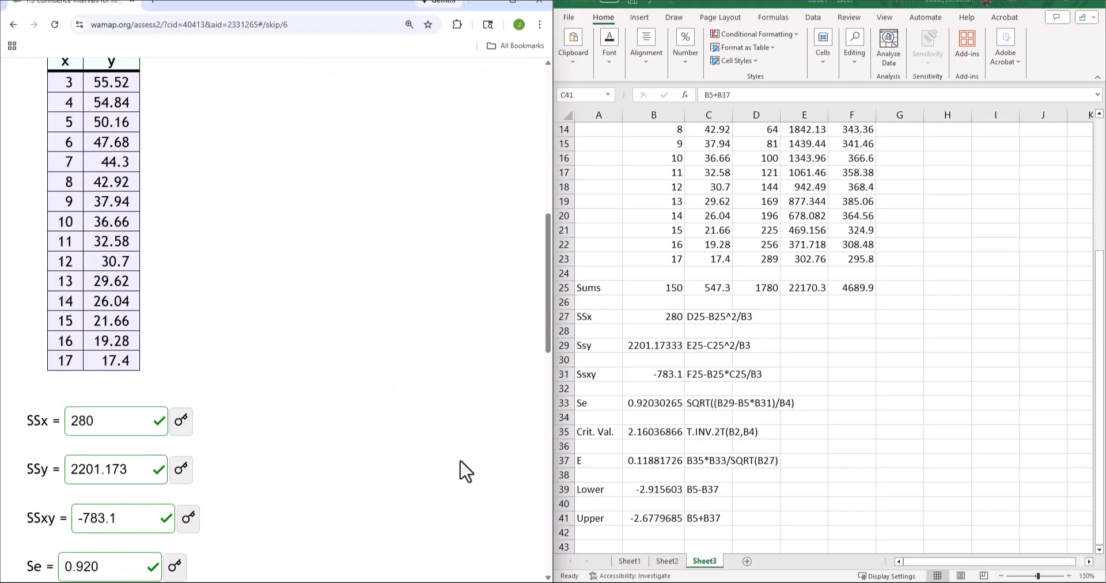
pyautogui.scroll(-5, 465, 471)
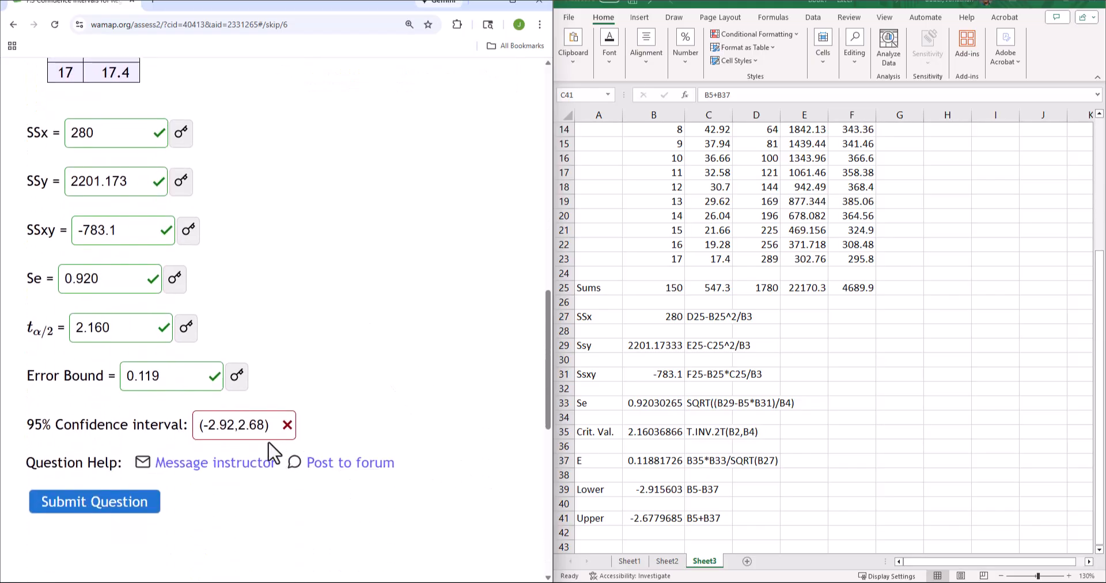
pyautogui.click(237, 426)
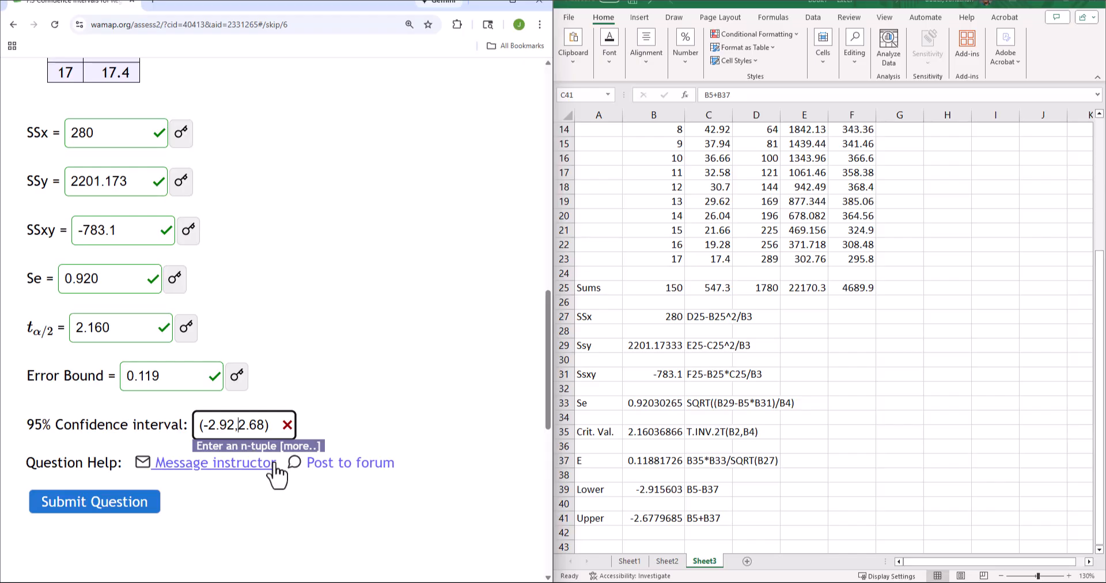
pyautogui.write('-')
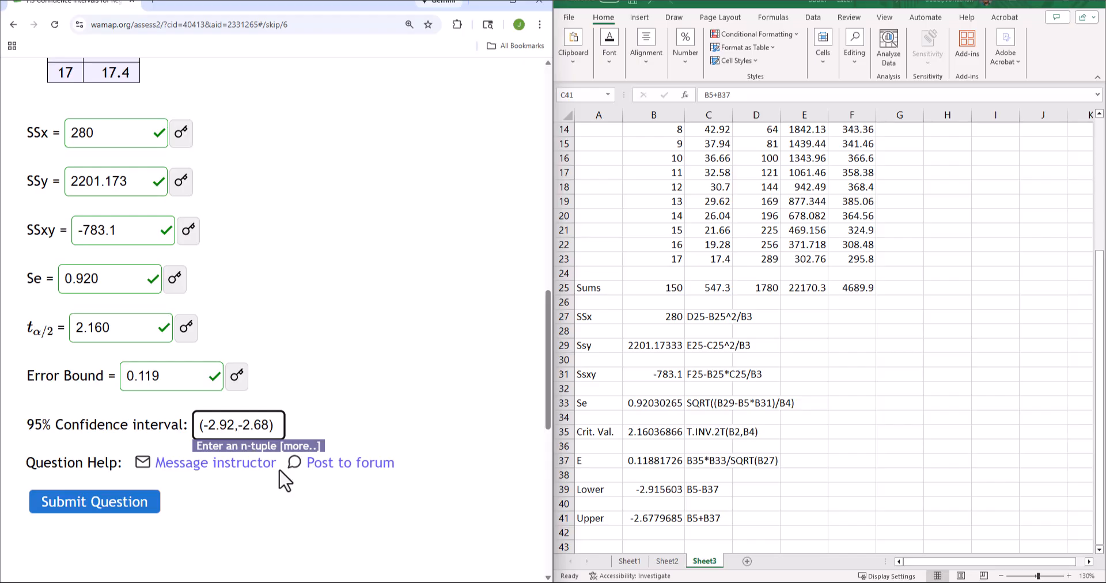
pyautogui.click(128, 506)
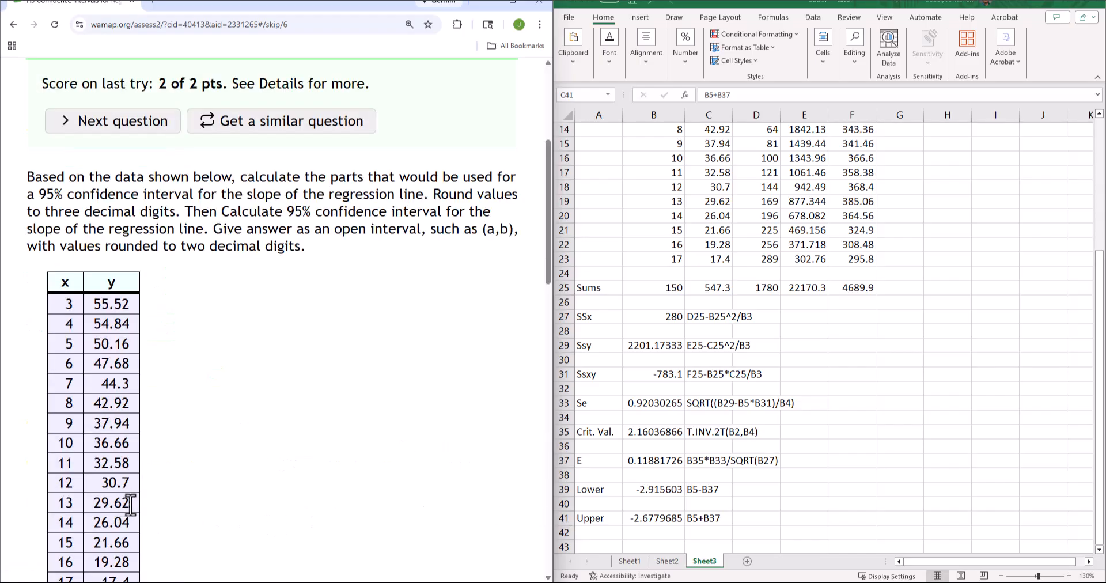
# Review the graded answers and the worksheet's calculations from the data table through the confidence limits.
pyautogui.scroll(-10, 264, 420)
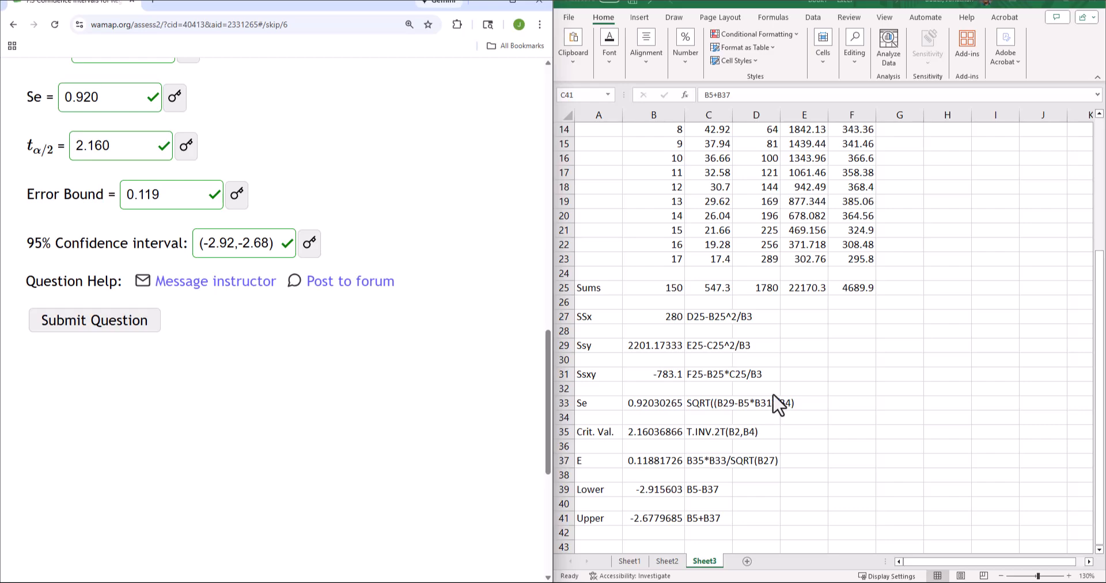
pyautogui.scroll(1, 708, 375)
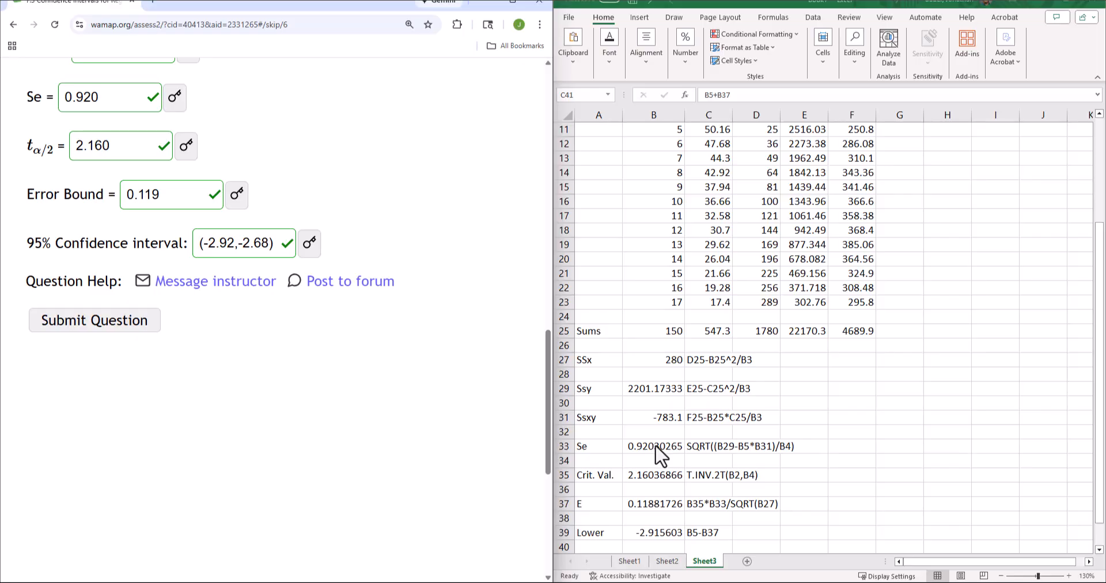
pyautogui.scroll(1, 669, 439)
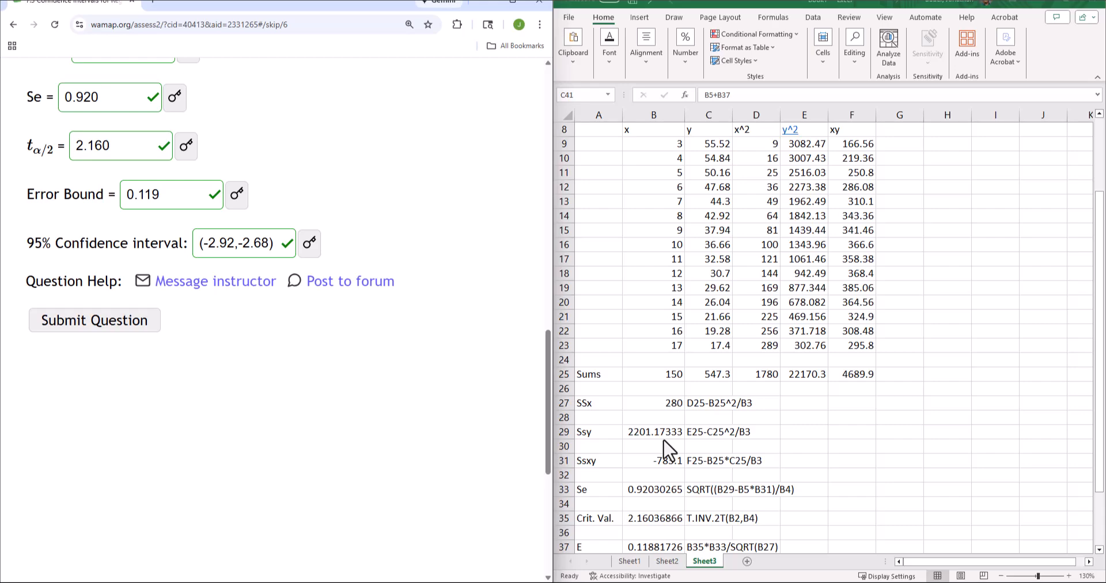
pyautogui.scroll(2, 668, 450)
pyautogui.scroll(-3, 662, 441)
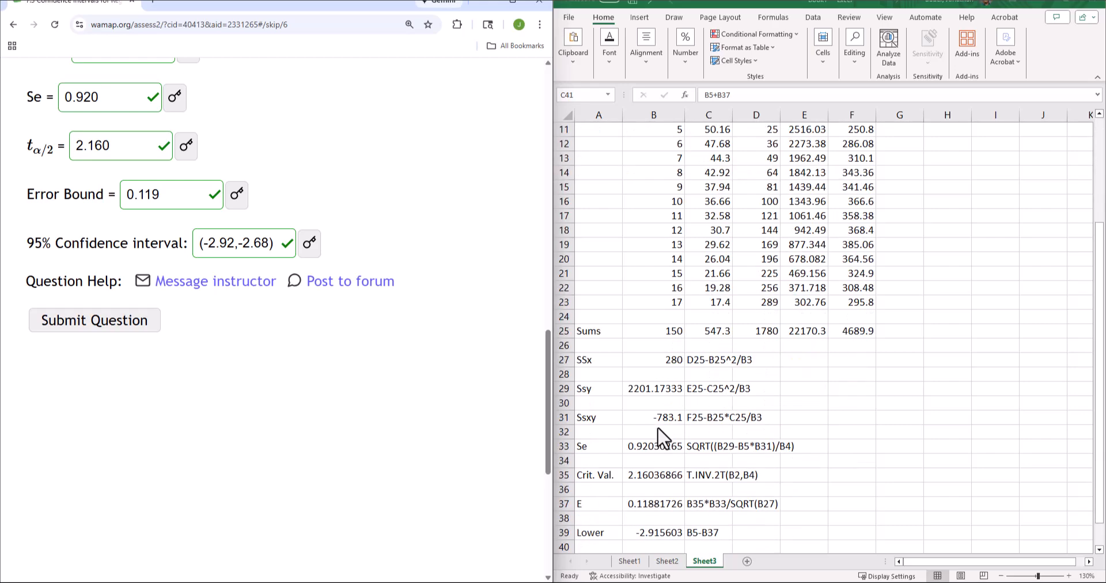
pyautogui.scroll(-1, 660, 434)
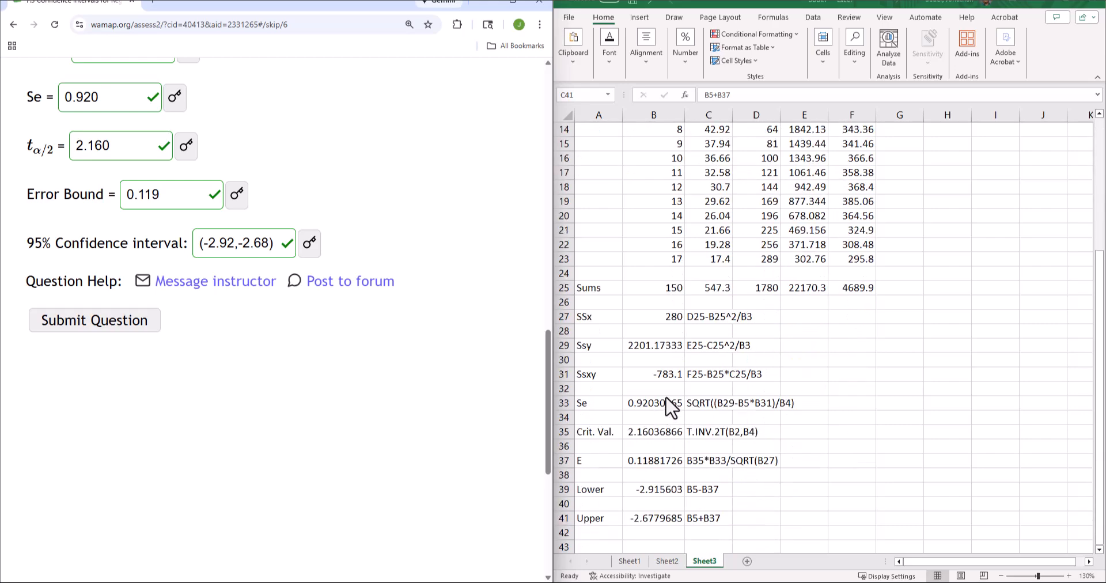